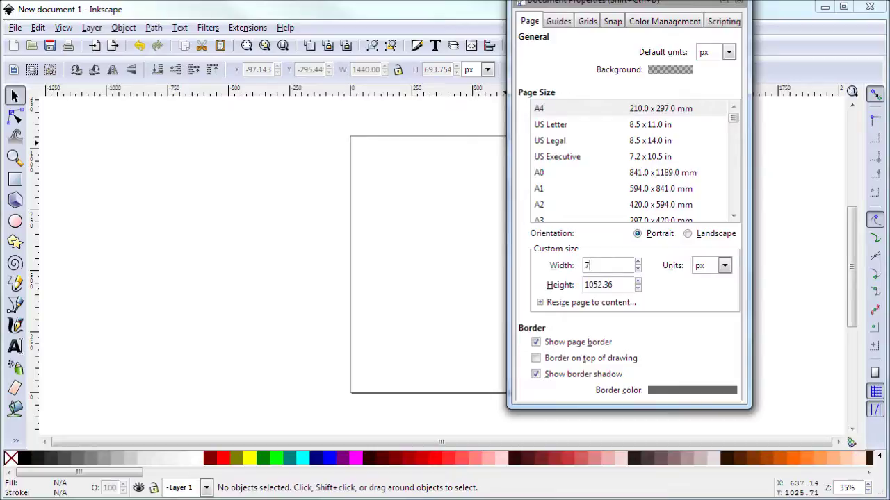
Step: Set the custom page size to 744 by 744 px and close the document properties
key(Tab)
text(744)
key(Return)
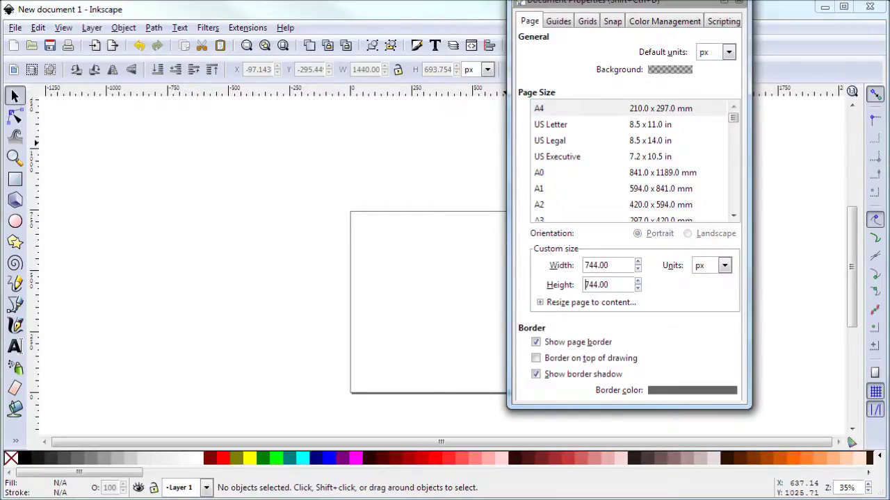
key(ctrl+shift+d)
scroll(520, 252, down, 2)
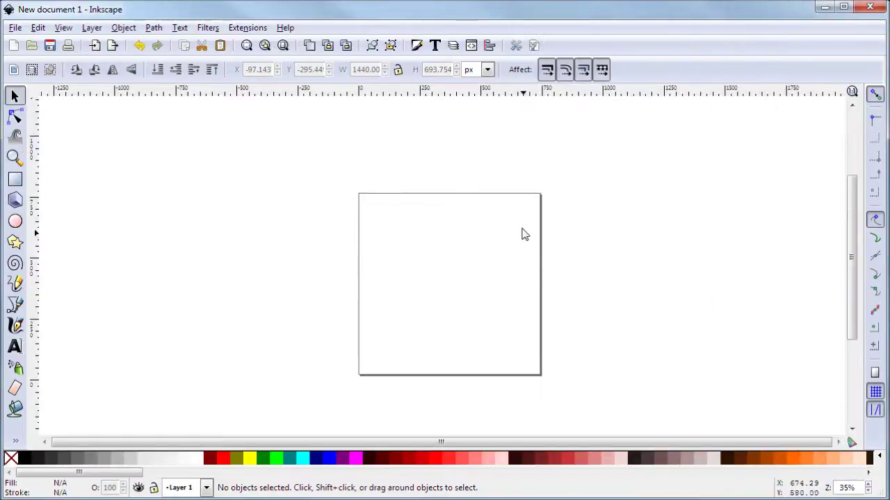
Step: Draw a square about 729 px wide over the page, starting at its upper-left corner
click(15, 27)
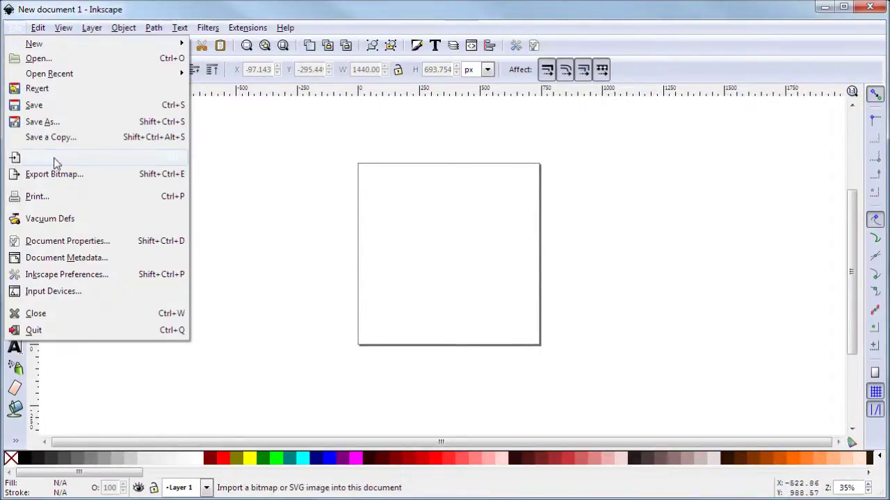
click(271, 222)
click(15, 179)
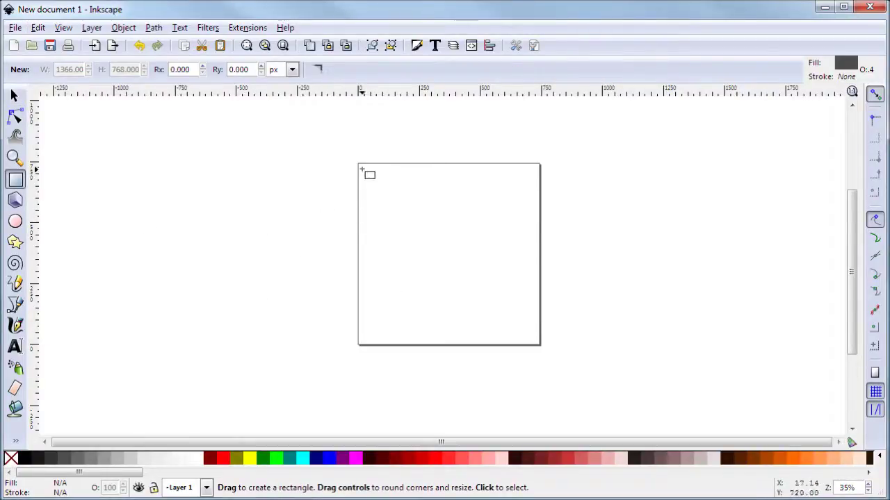
drag(356, 165, 560, 343)
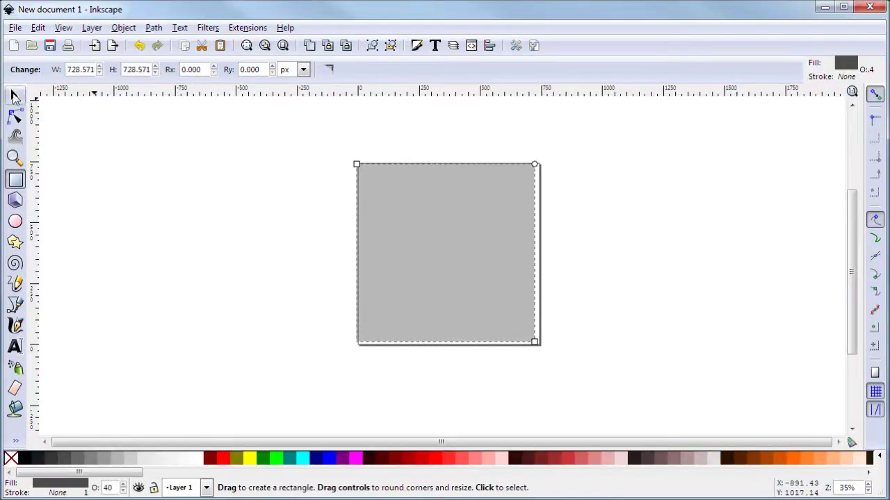
Step: Set the square's width and height to 744 px
click(16, 95)
key(ctrl)
double_click(368, 69)
text(744)
key(Tab)
text(7)
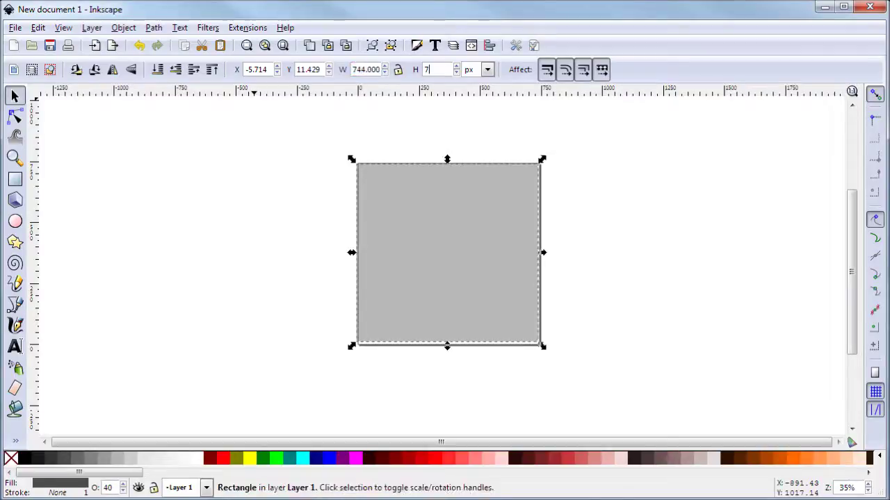
Step: Position the square at X 0 and Y 0 so it covers the page
double_click(254, 70)
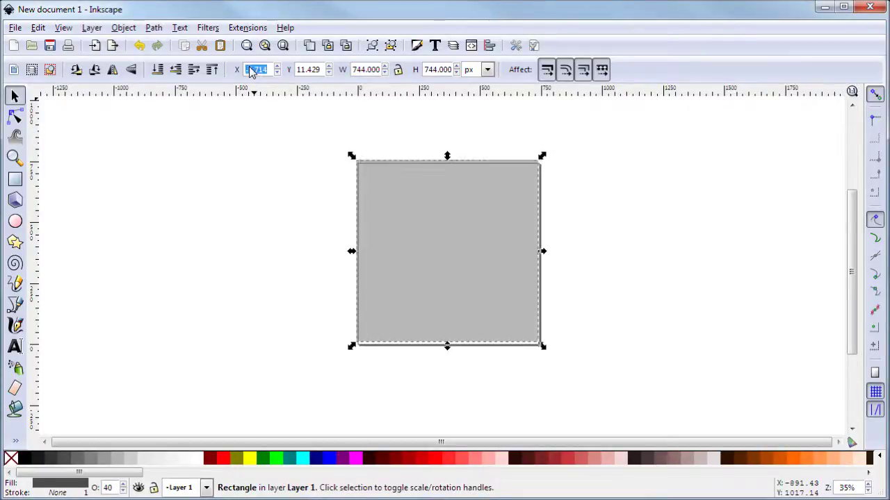
text(0)
key(Tab)
text(0)
key(Return)
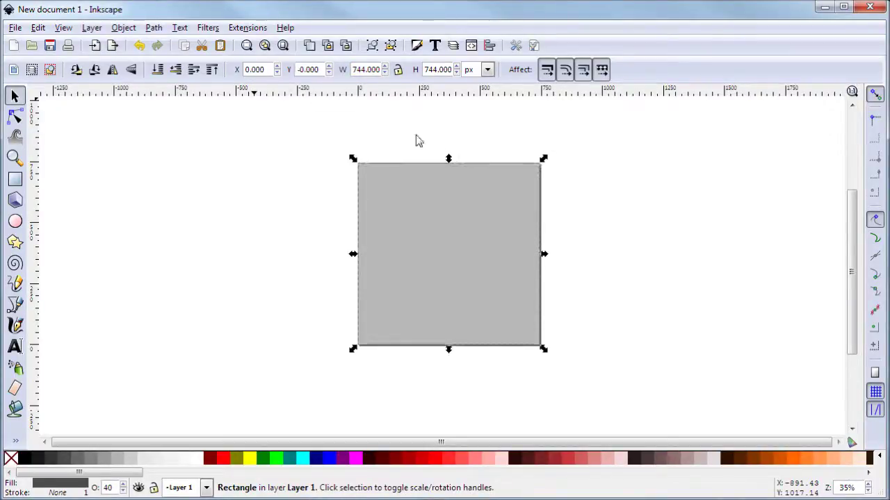
Step: Set the square's opacity to 100 and deselect it
click(638, 241)
click(413, 238)
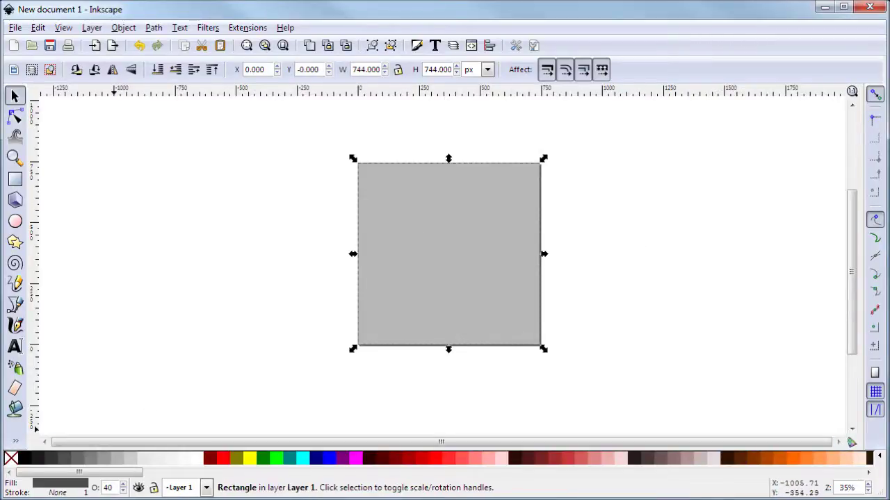
click(120, 491)
text(100)
key(Return)
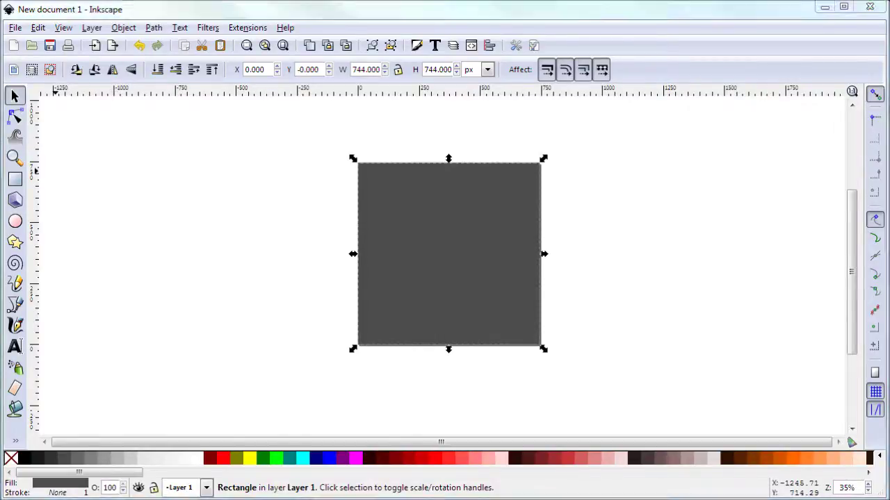
click(157, 160)
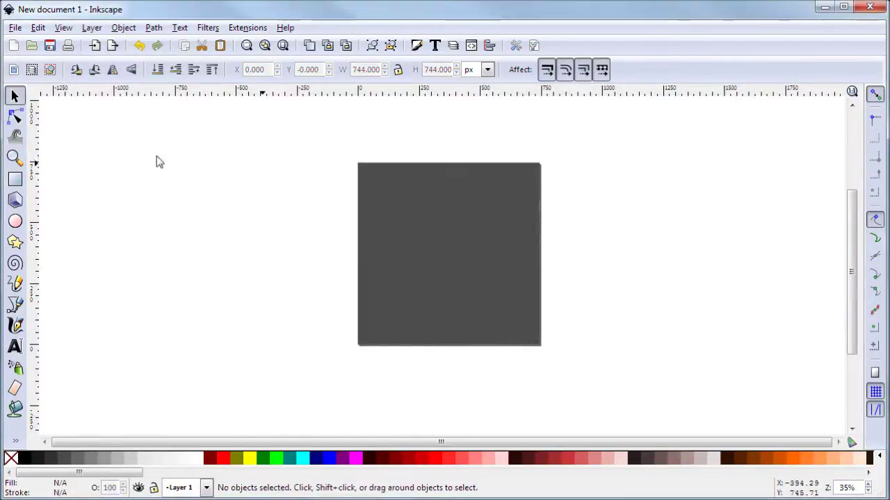
Step: Draw a circle about 614 px in diameter beside the square and select it for resizing
click(16, 222)
drag(176, 174, 353, 328)
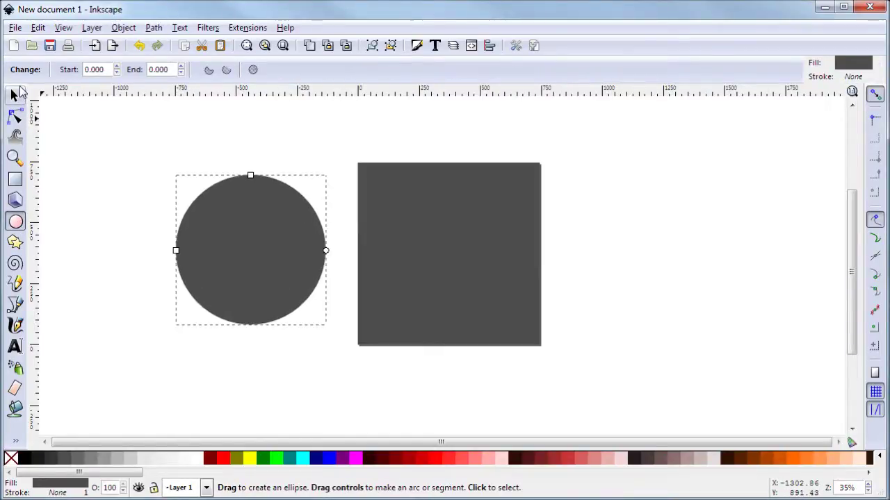
click(17, 94)
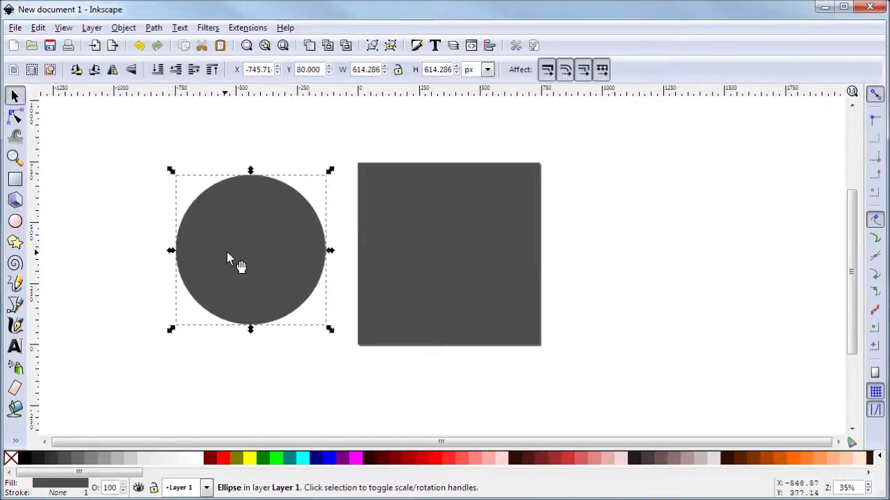
Step: Lock the circle's proportions and set its width to 744 px
click(398, 70)
triple_click(371, 72)
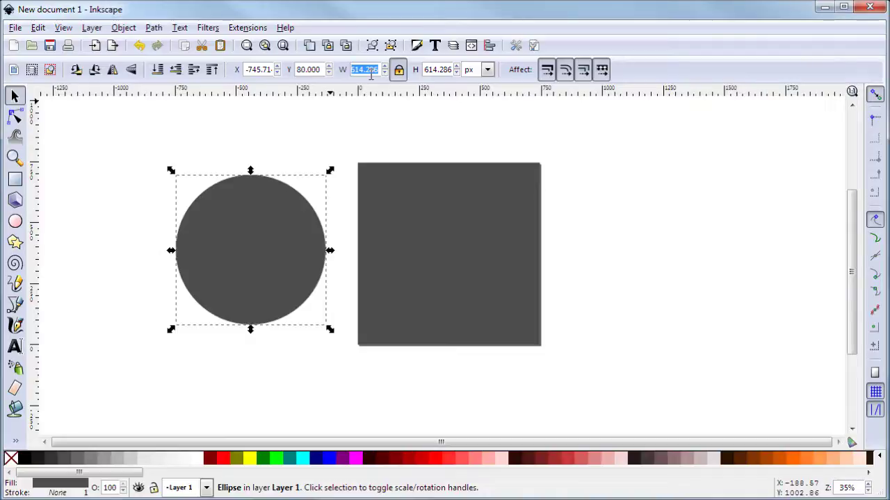
text(744)
key(Return)
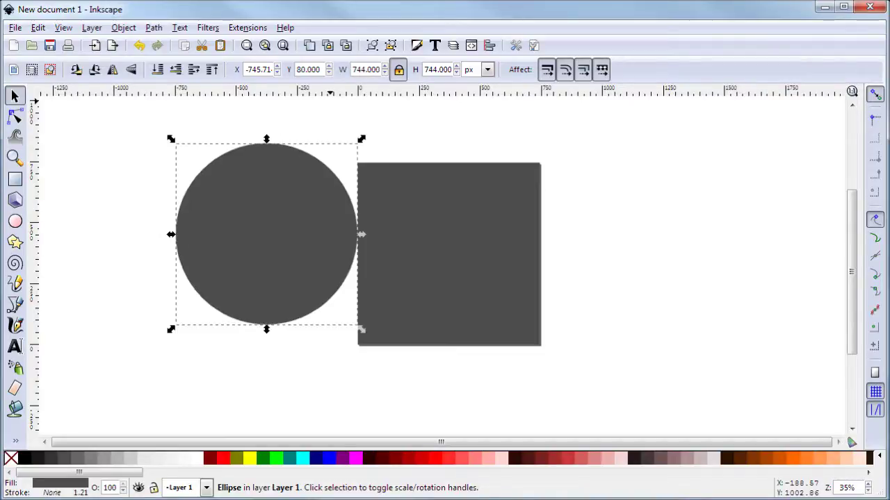
Step: Move the circle onto the square and fill it with teal
drag(287, 271, 392, 298)
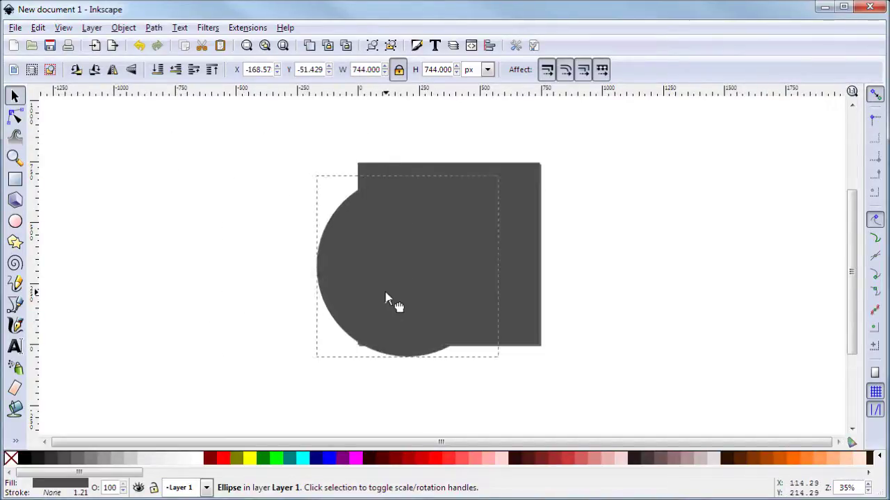
click(289, 458)
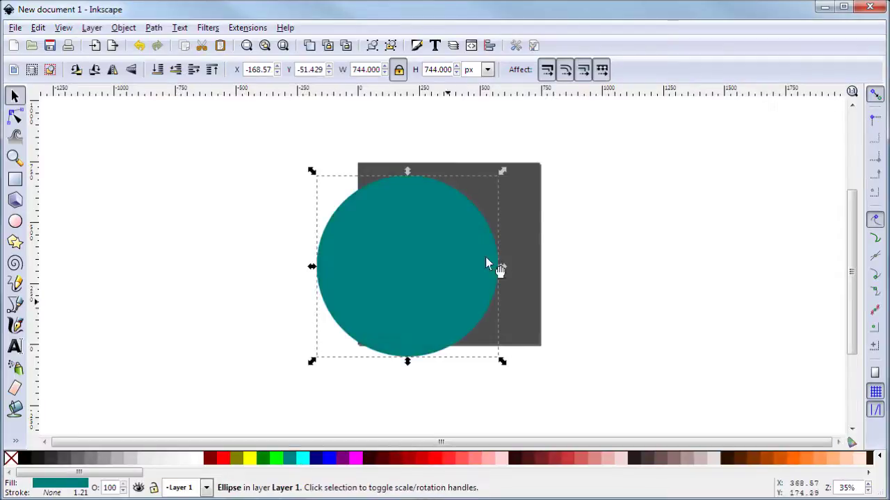
Step: Position the teal circle alone at X 0 and Y 0, directly over the square
shift+click(526, 205)
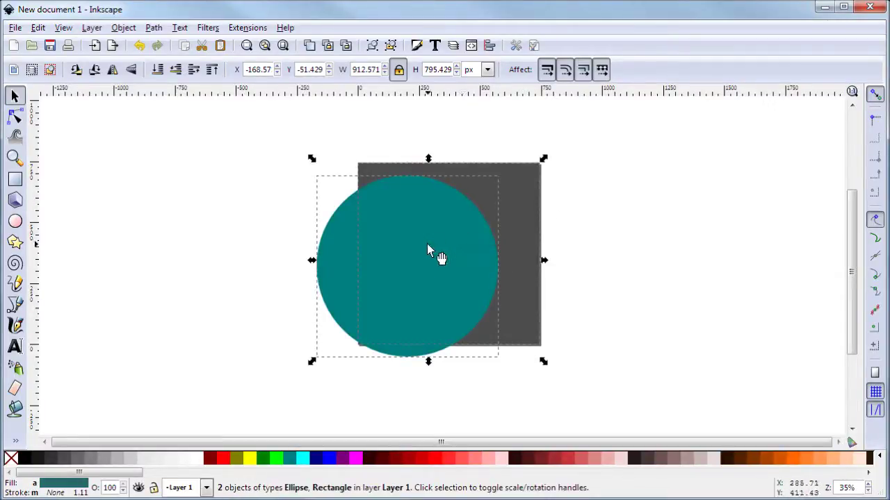
key(Tab)
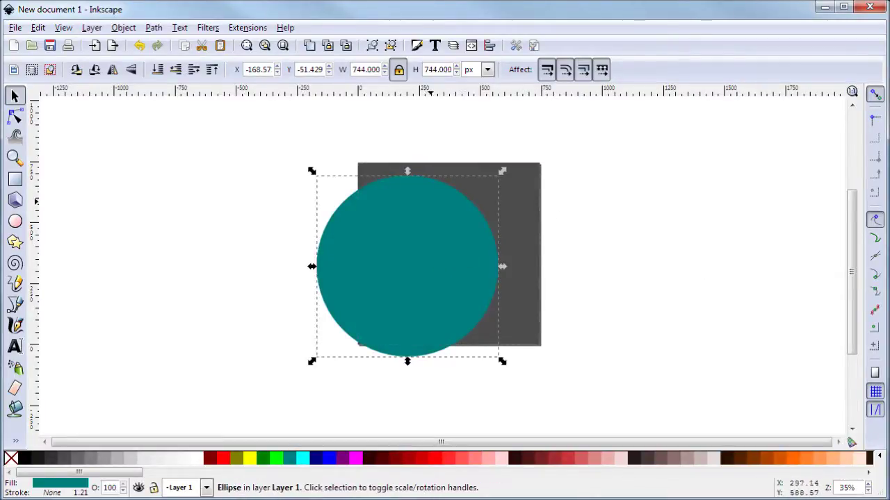
triple_click(312, 72)
text(0)
key(shift+Tab)
text(0)
key(Return)
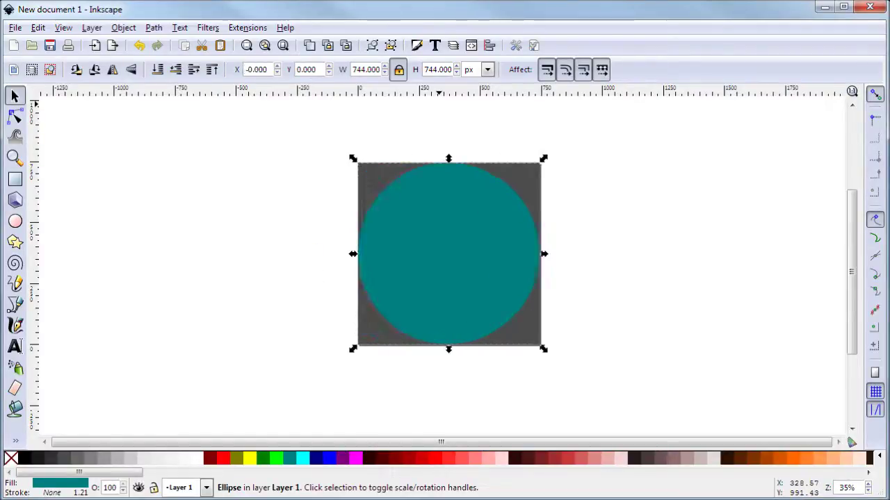
key(Escape)
click(464, 221)
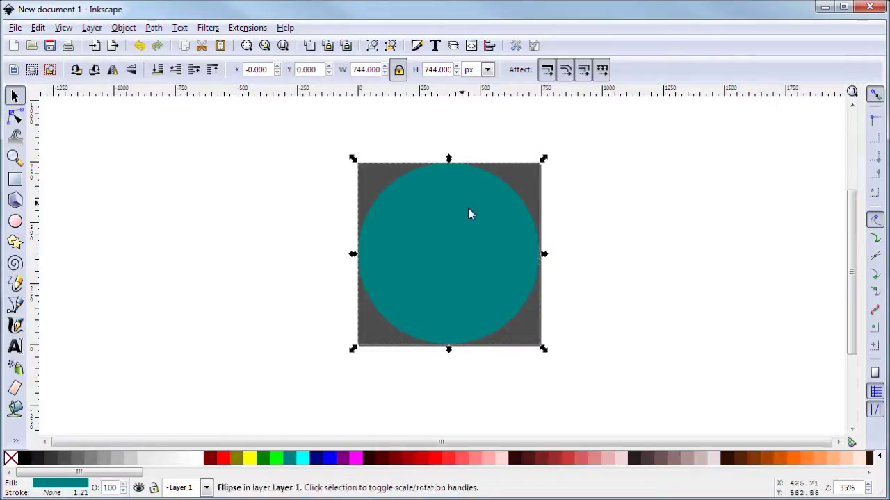
Step: Duplicate the teal circle in place and fill the copy with dark red
click(38, 29)
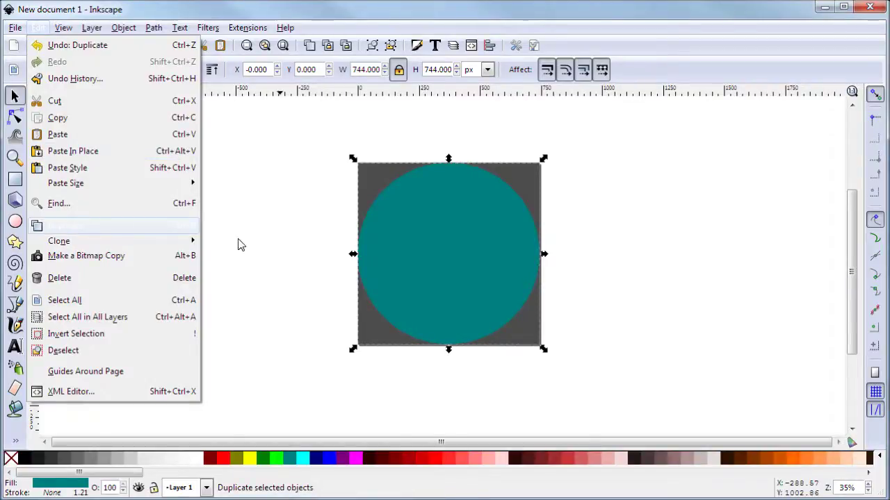
click(119, 233)
click(659, 278)
click(530, 263)
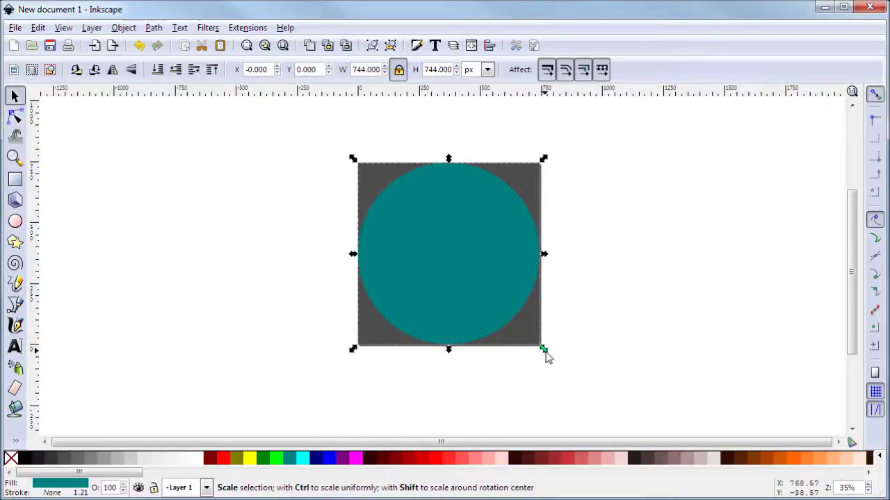
click(556, 459)
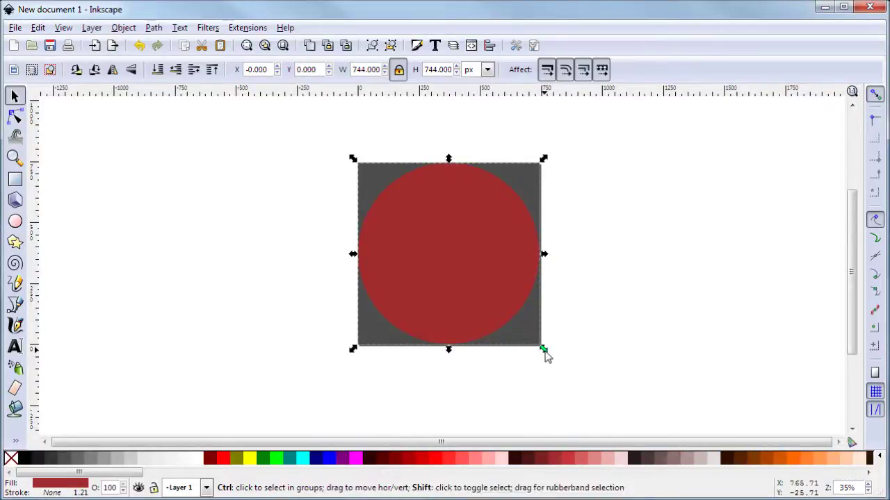
Step: Scale the red circle down uniformly about its centre to about 721 px, leaving a thin teal rim
drag(545, 354, 546, 352)
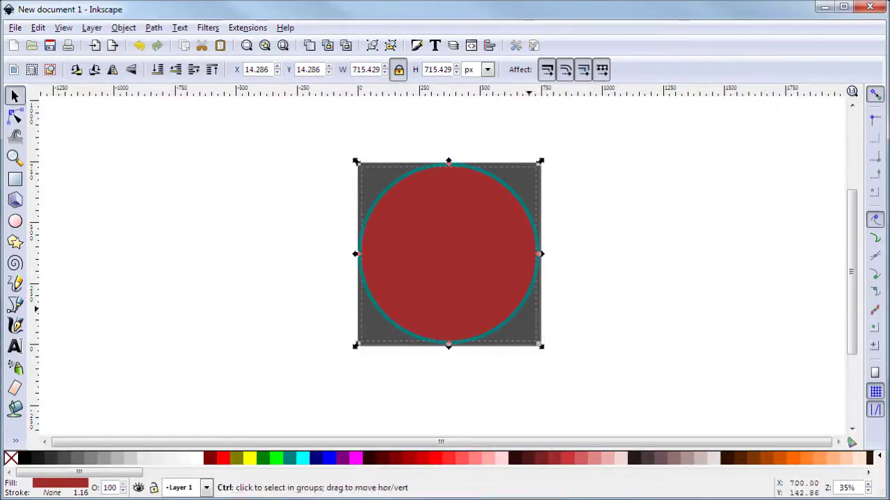
drag(540, 345, 543, 350)
scroll(511, 197, up, 2)
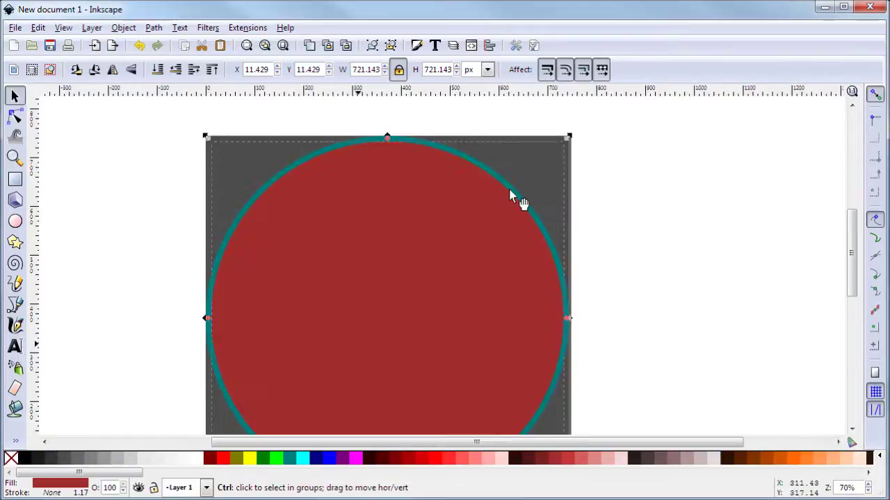
scroll(424, 151, up, 2)
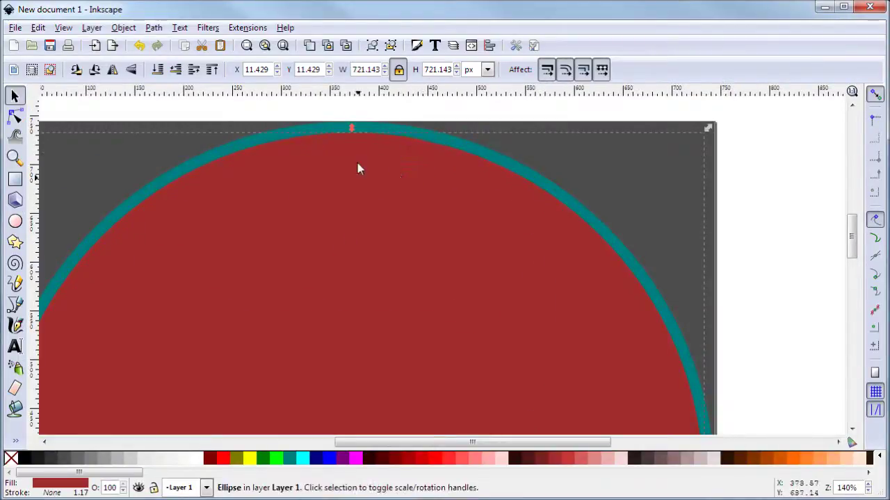
Step: Subtract the red circle from the teal circle with the Difference path operation and display the resulting ring's nodes
shift+click(369, 126)
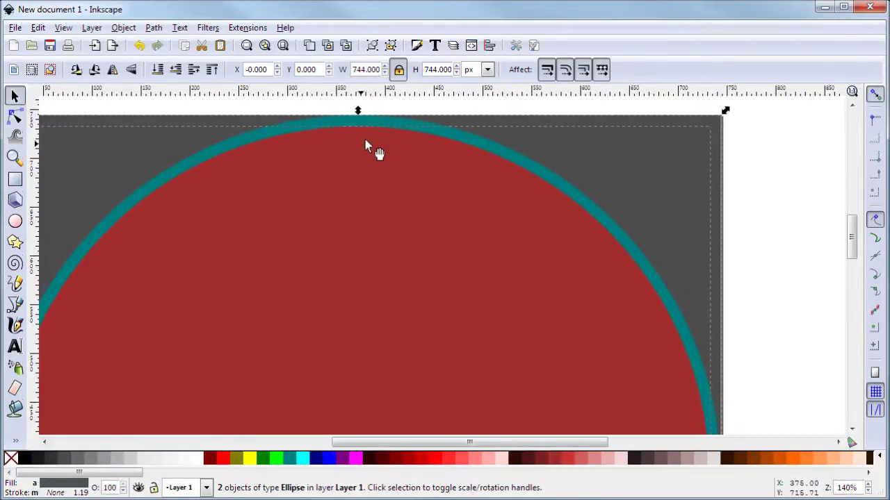
ctrl+scroll(361, 145, down, 2)
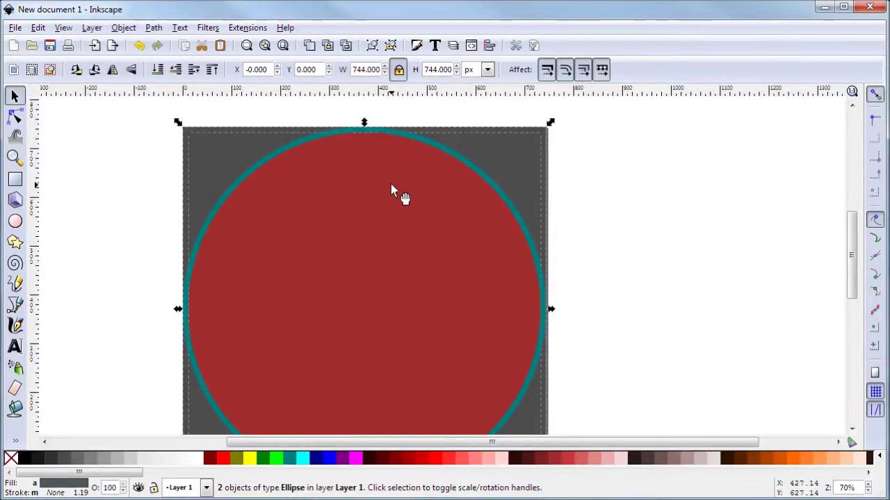
key(ctrl)
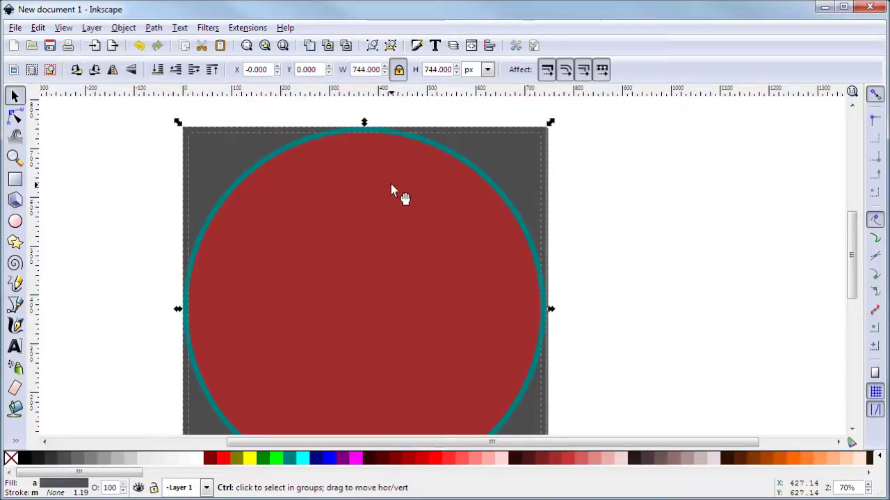
key(ctrl+z)
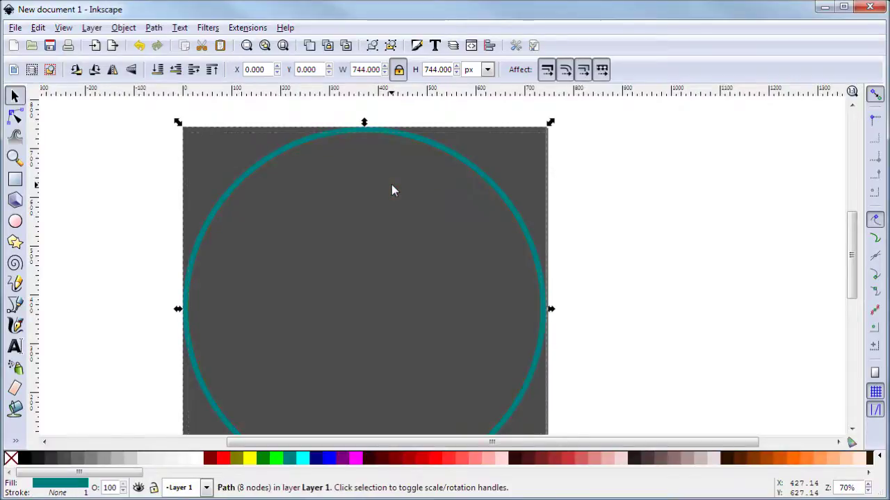
click(153, 28)
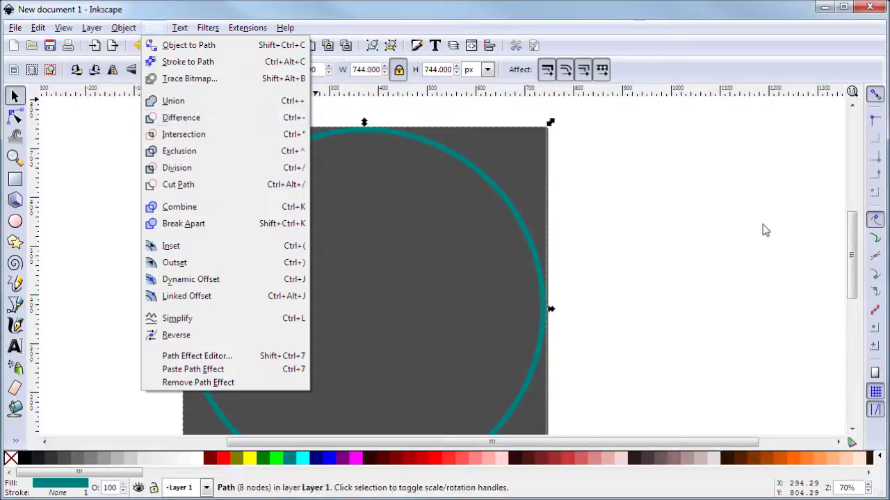
click(635, 198)
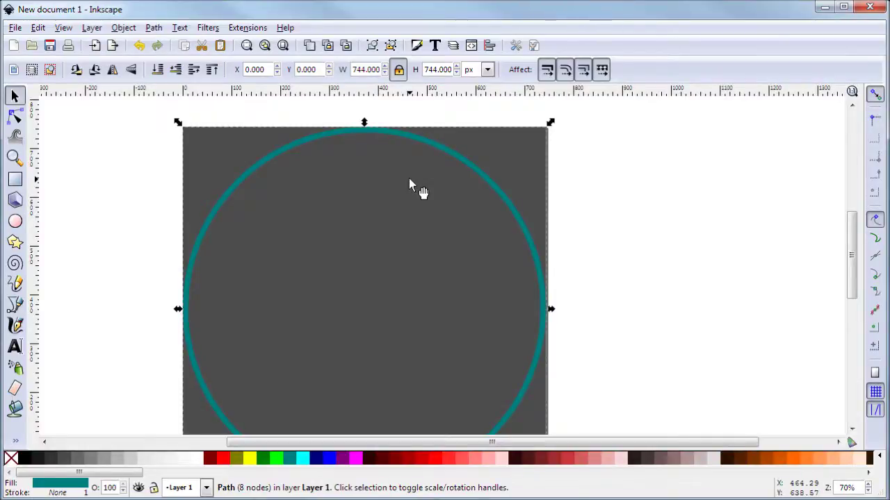
click(15, 116)
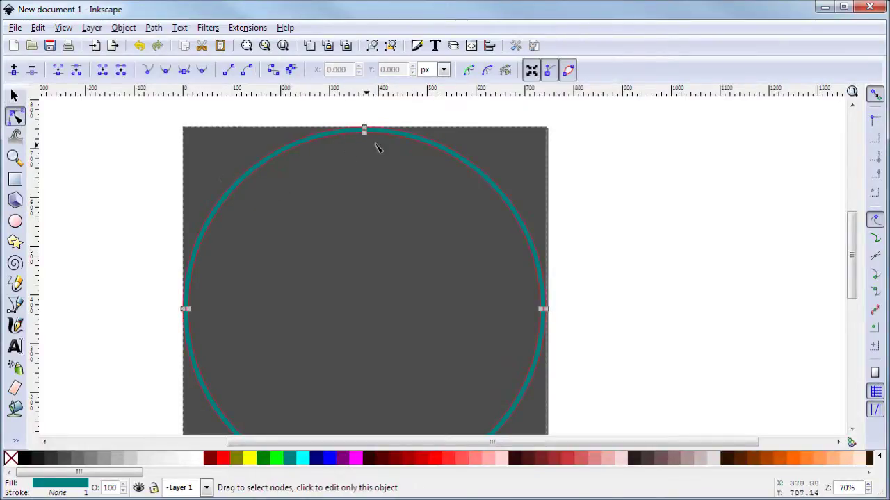
scroll(399, 145, down, 2)
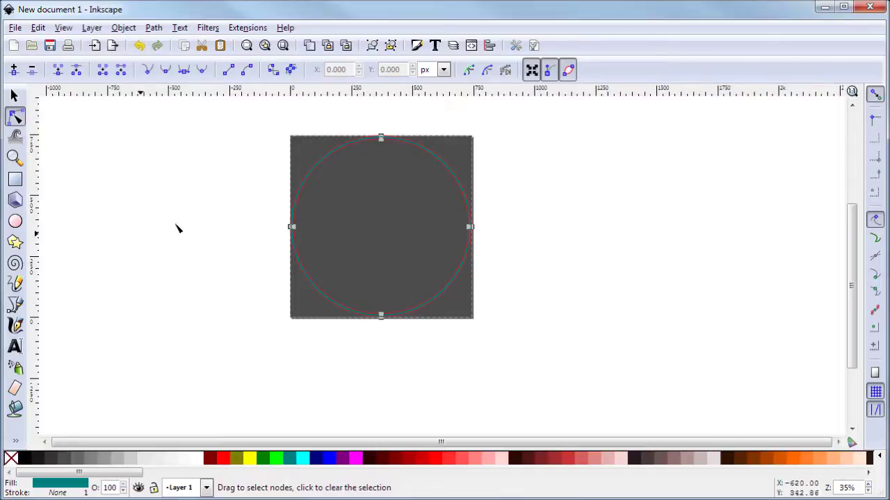
Step: Duplicate the teal ring three times, scaling each copy about its centre to form concentric rings about 595, 430 and 287 px wide
click(15, 95)
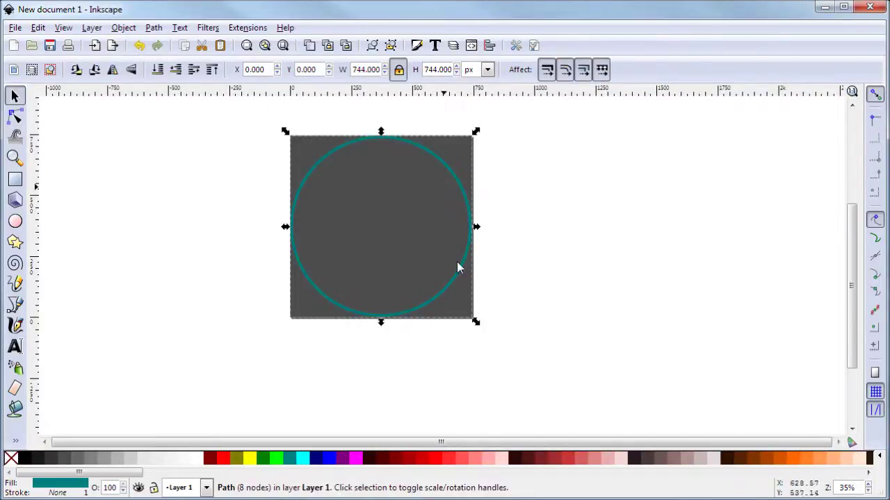
key(ctrl+d)
drag(476, 323, 470, 312)
key(ctrl)
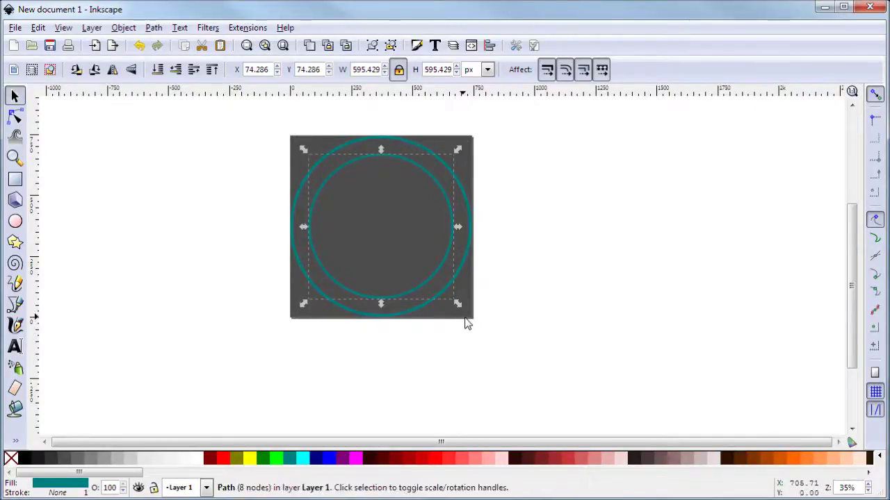
drag(457, 304, 442, 283)
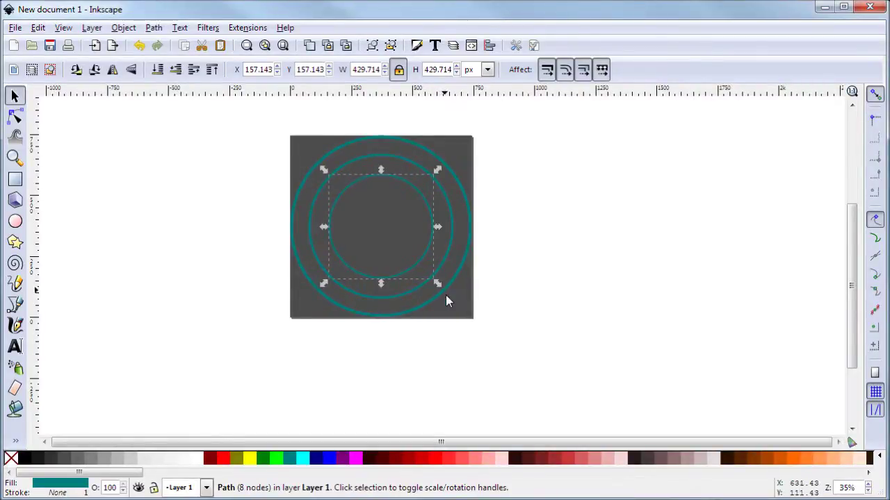
key(ctrl)
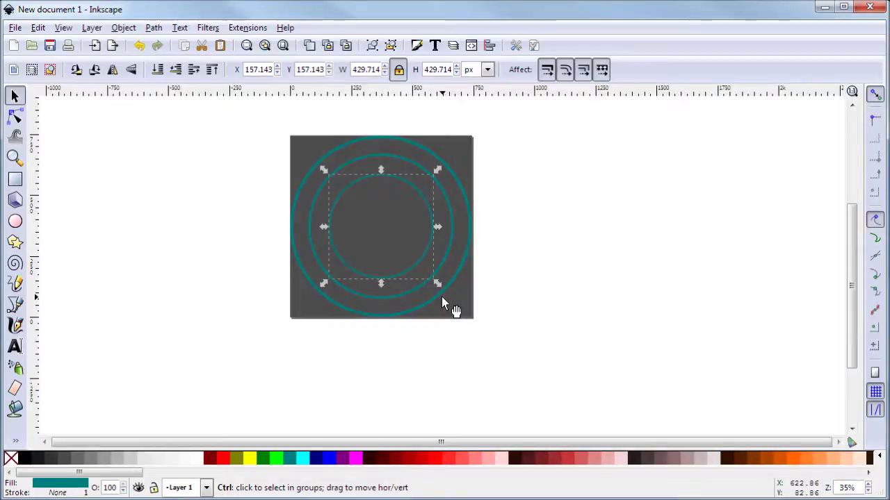
drag(435, 284, 422, 266)
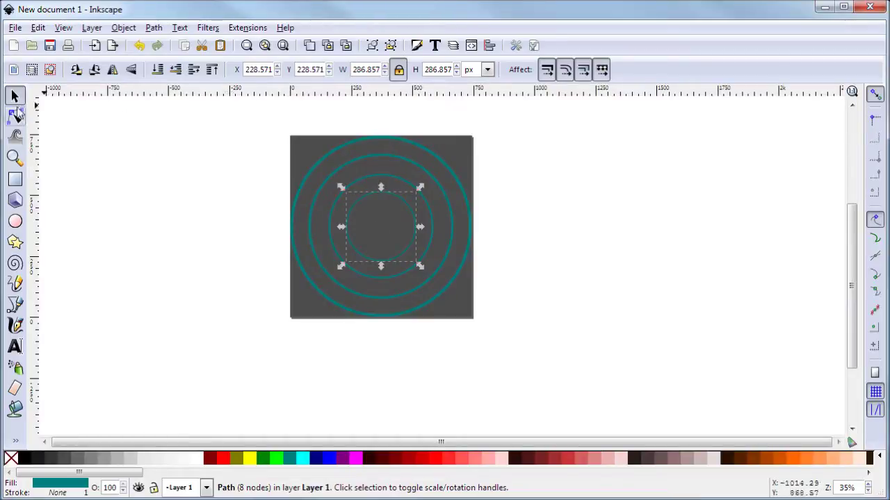
Step: Combine all four concentric rings into a single path and display its nodes
shift+click(387, 175)
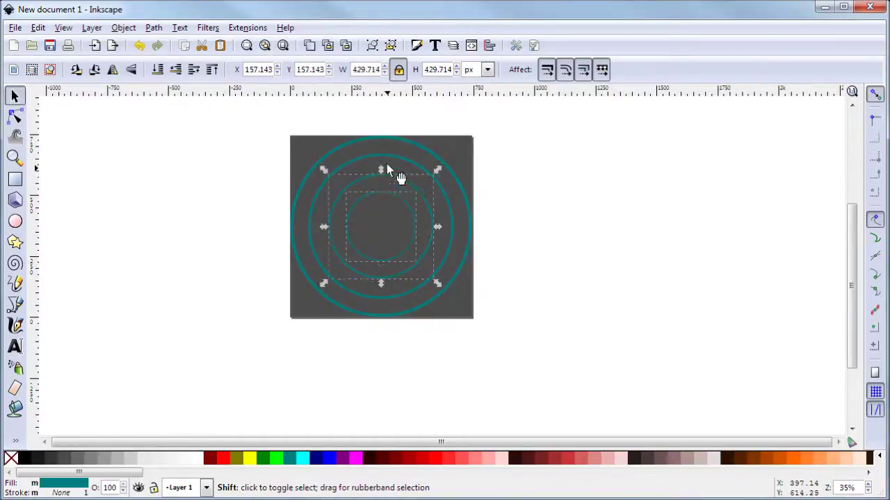
shift+click(389, 153)
shift+click(391, 139)
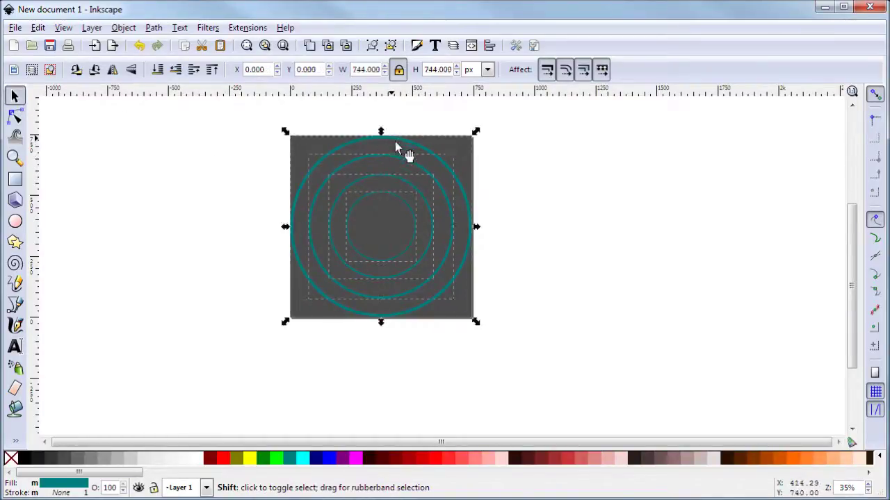
key(ctrl+k)
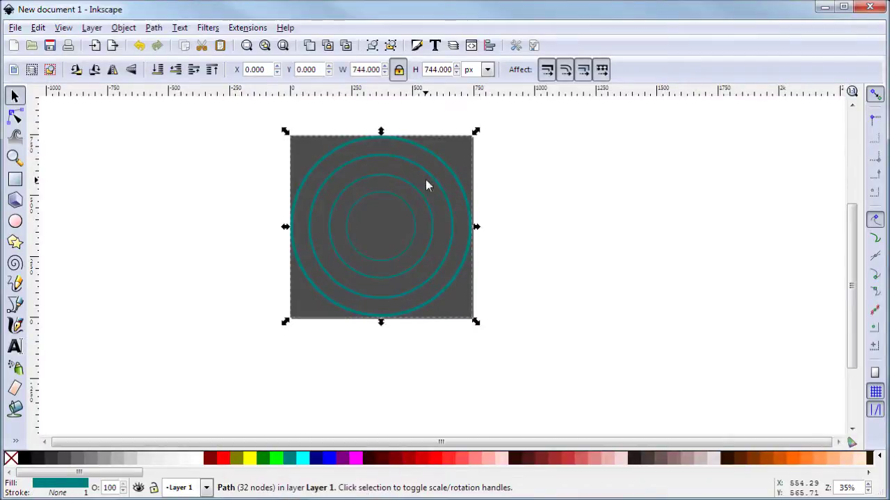
click(15, 117)
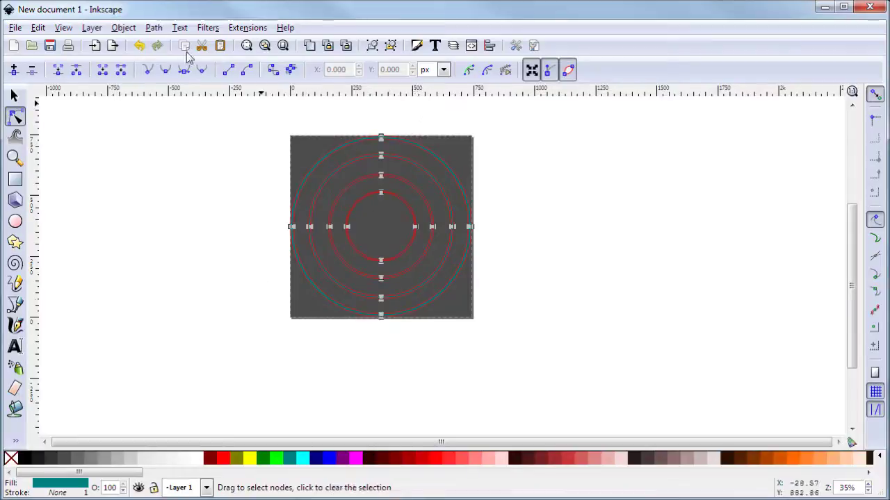
Step: Fill the combined rings with dark green and deselect them
click(153, 28)
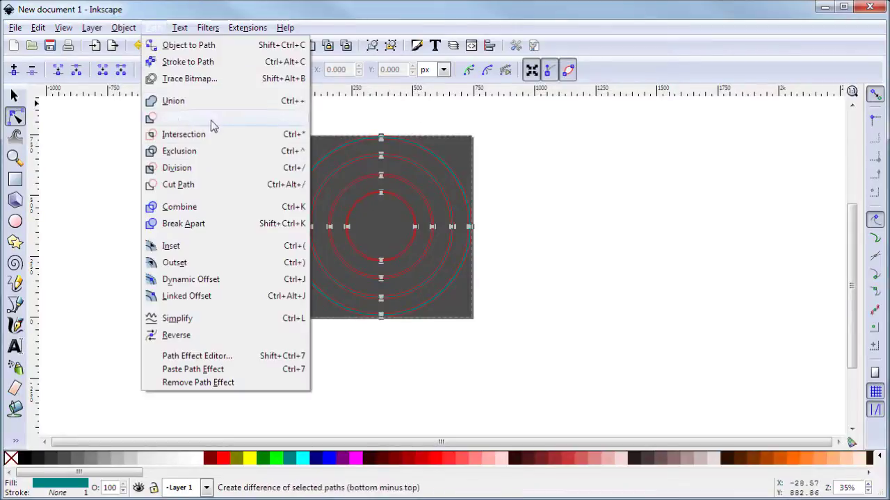
click(613, 255)
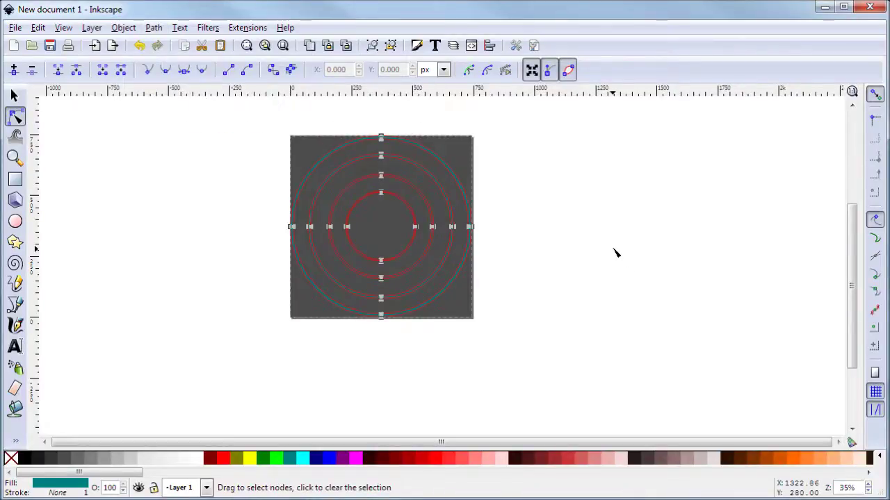
click(614, 254)
click(423, 165)
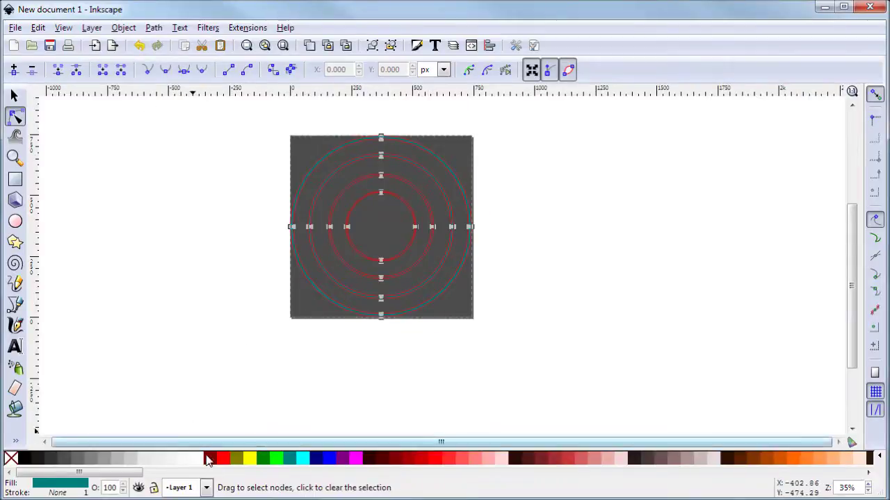
click(264, 459)
click(528, 277)
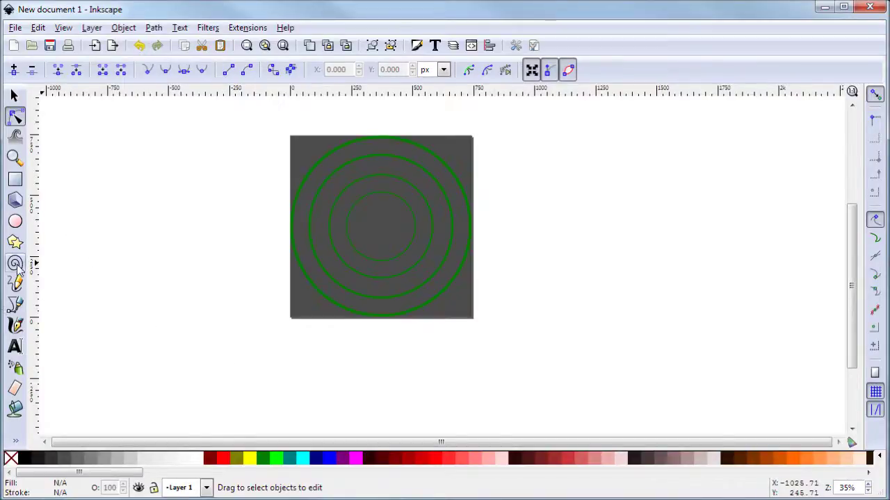
Step: Draw a vertical rectangle about 40 by 751 px across the rings and set its width to 2 px with proportions locked
click(16, 179)
drag(372, 137, 381, 321)
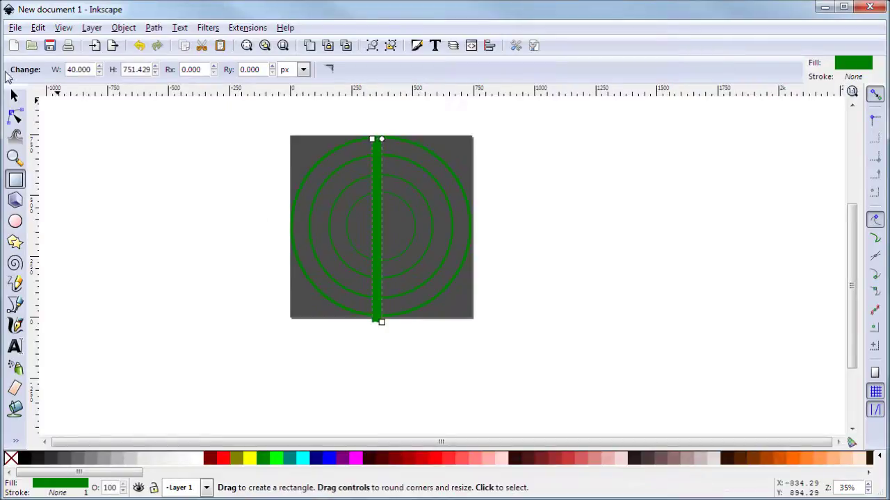
click(14, 95)
click(391, 72)
key(BackSpace)
key(BackSpace)
key(BackSpace)
key(BackSpace)
key(BackSpace)
key(BackSpace)
text(2)
key(Return)
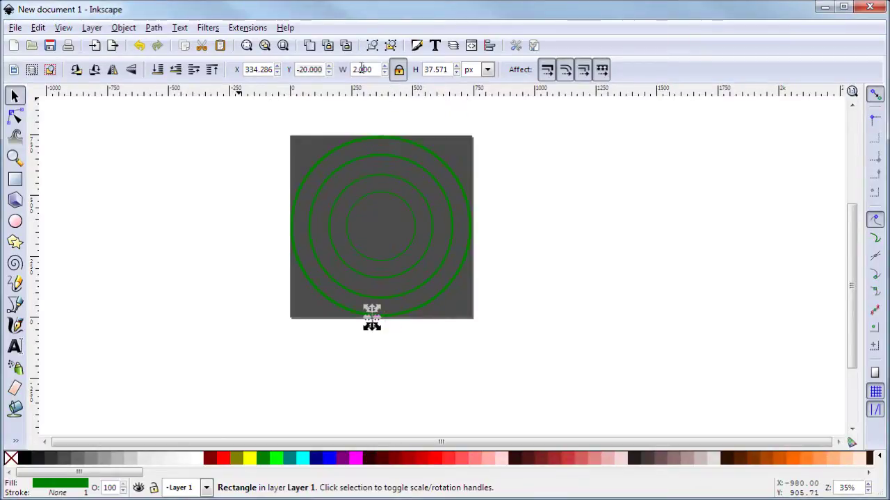
Step: Unlock the rectangle's width-to-height ratio and set its height to 744 px
triple_click(375, 70)
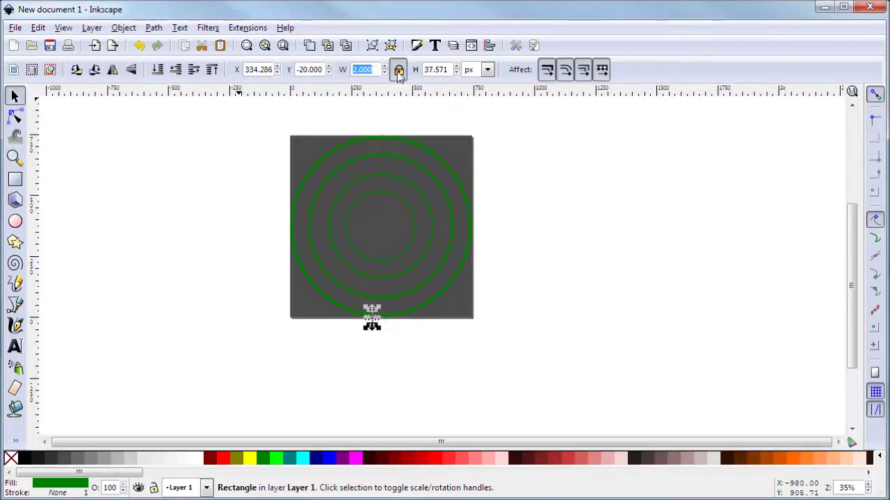
click(398, 70)
click(398, 70)
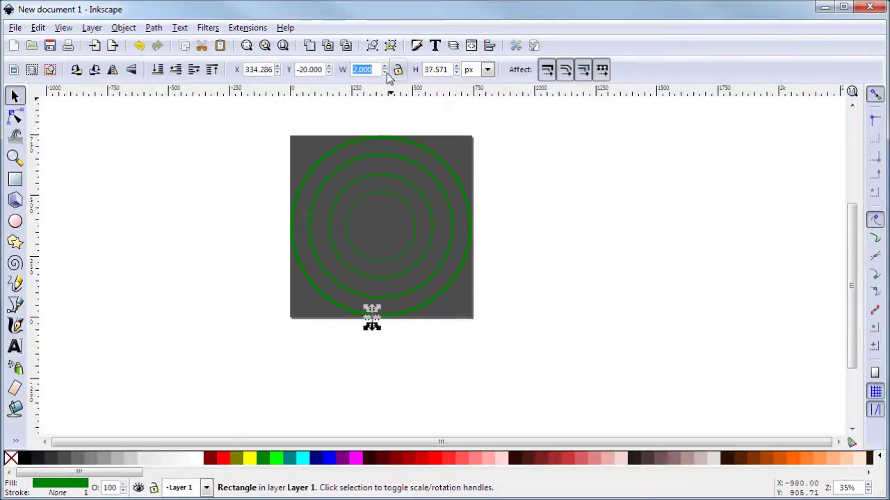
key(ctrl+a)
text(744)
key(Return)
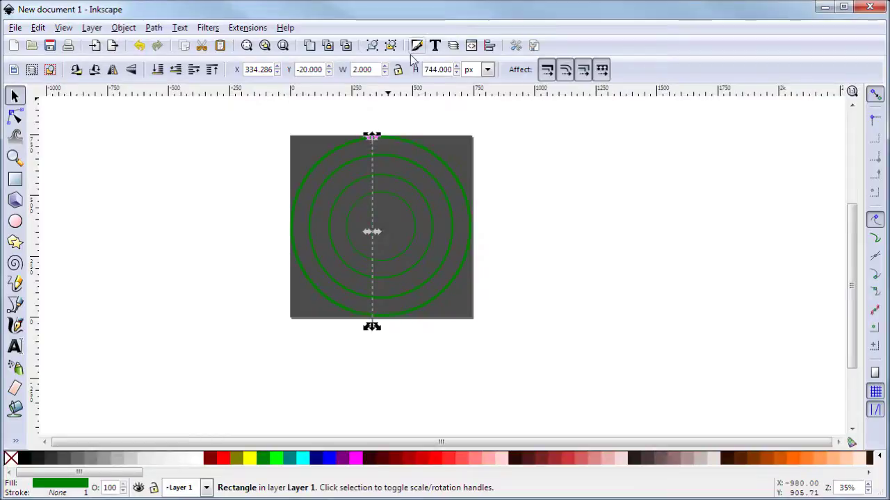
Step: Centre the thin vertical bar on the combined rings with Align and Distribute, relative to the selection
shift+click(427, 168)
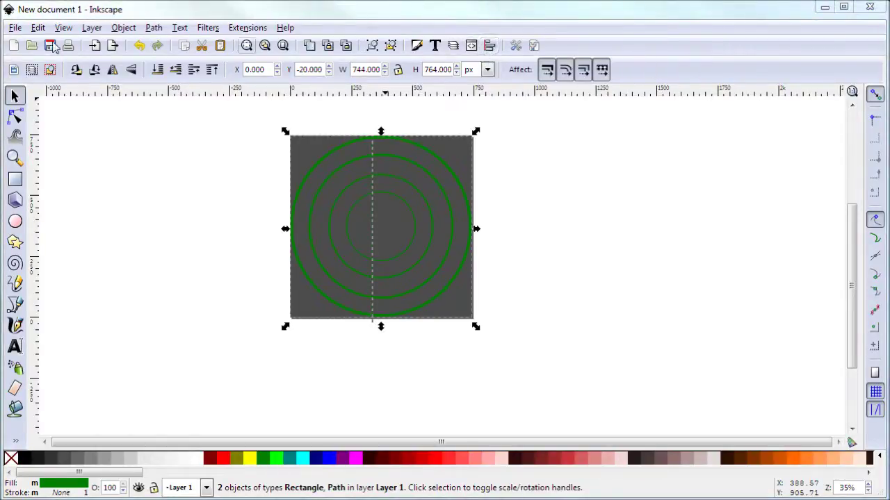
click(490, 46)
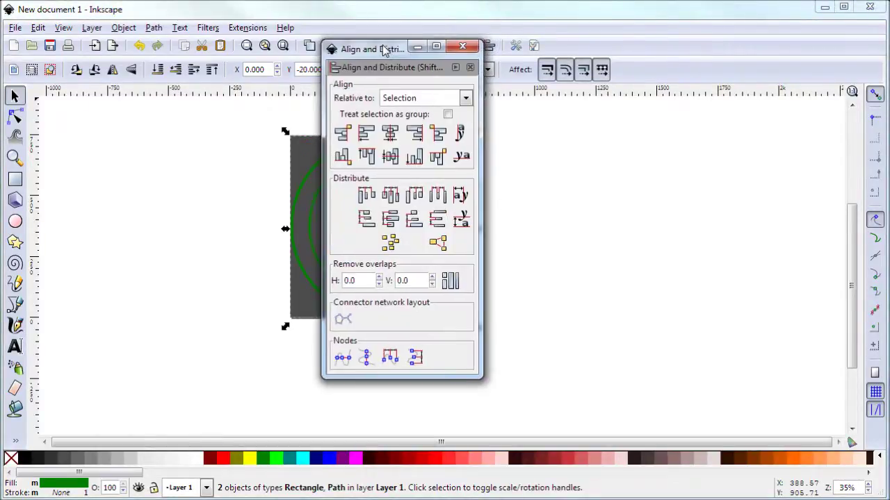
click(369, 159)
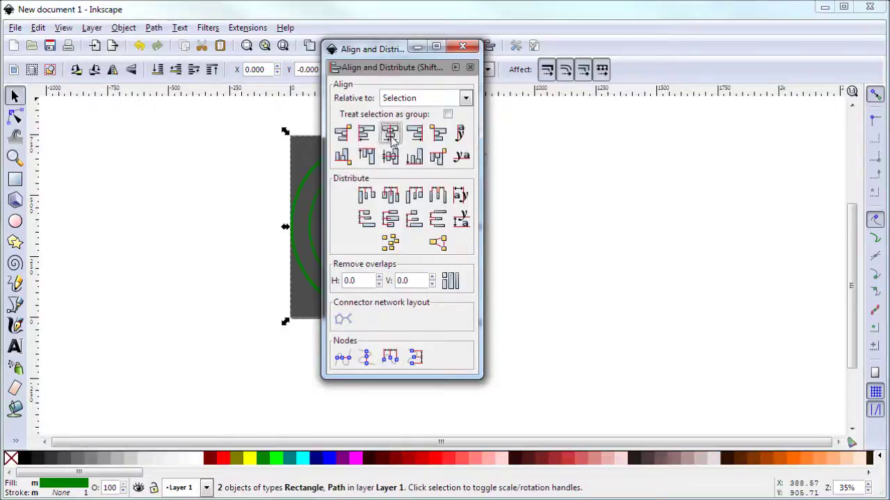
click(462, 46)
click(491, 230)
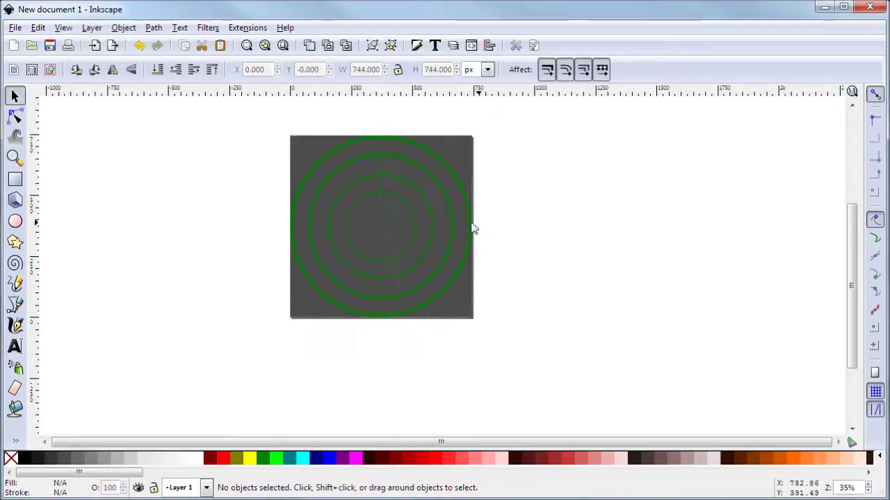
Step: Duplicate the thin vertical bar in place and rotate the copy 90° clockwise to form a cross
scroll(396, 223, up, 2)
click(360, 214)
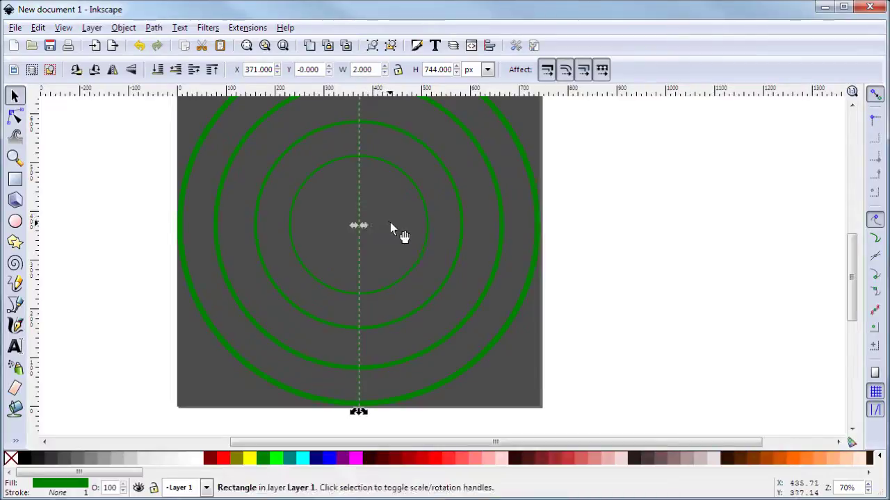
scroll(393, 223, down, 2)
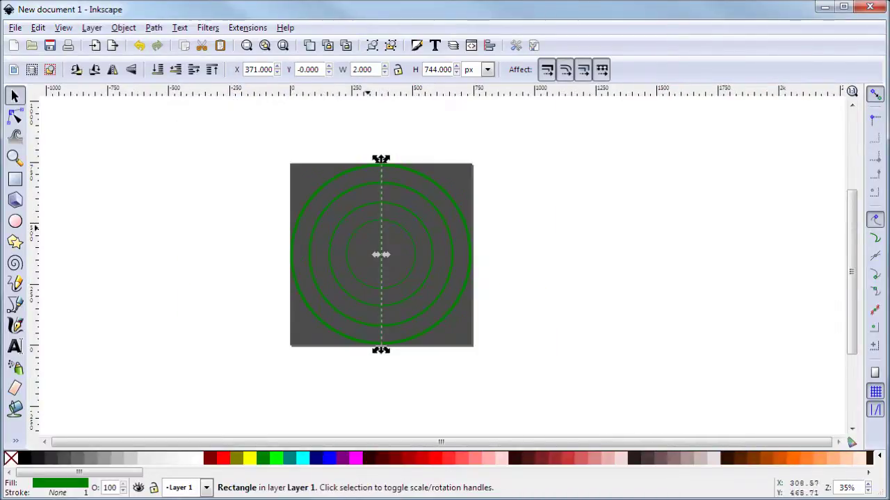
click(95, 70)
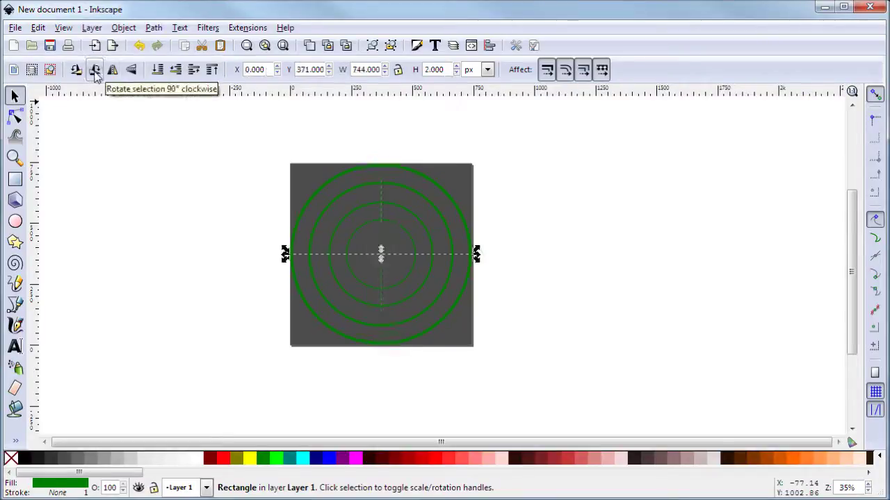
Step: Merge the vertical and horizontal bars into one cross path with Union and check its nodes
scroll(369, 243, up, 2)
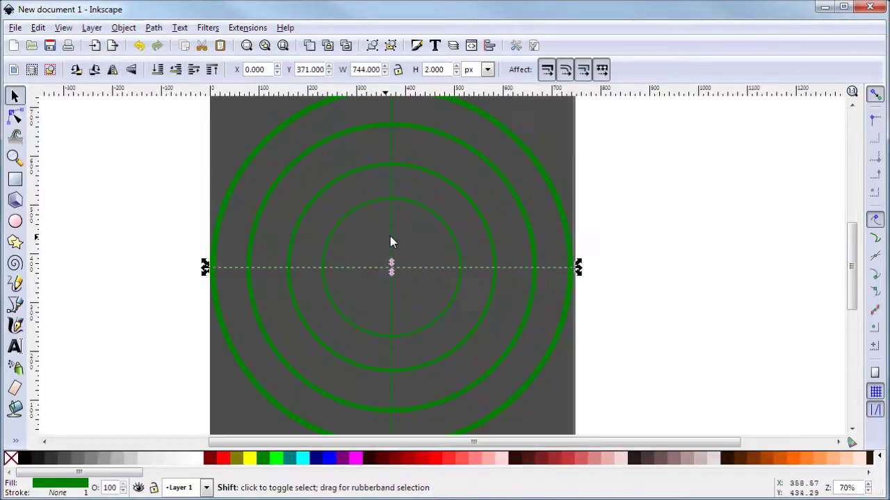
shift+click(392, 236)
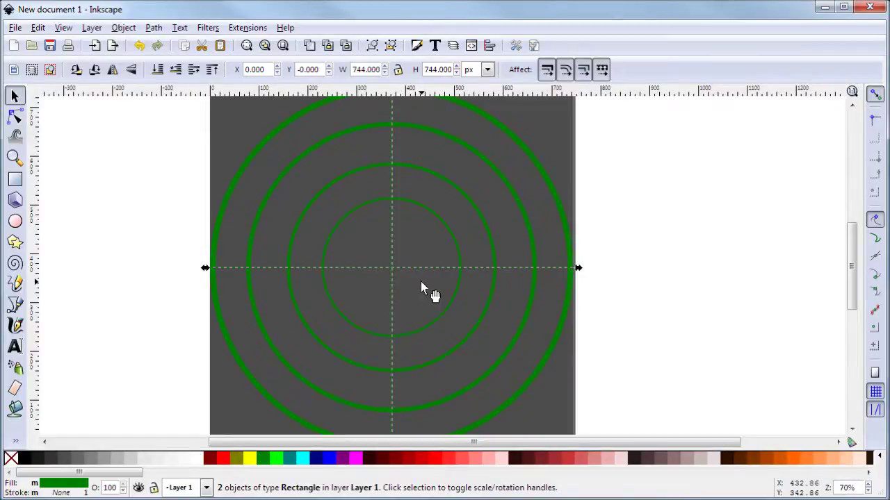
key(ctrl+plus)
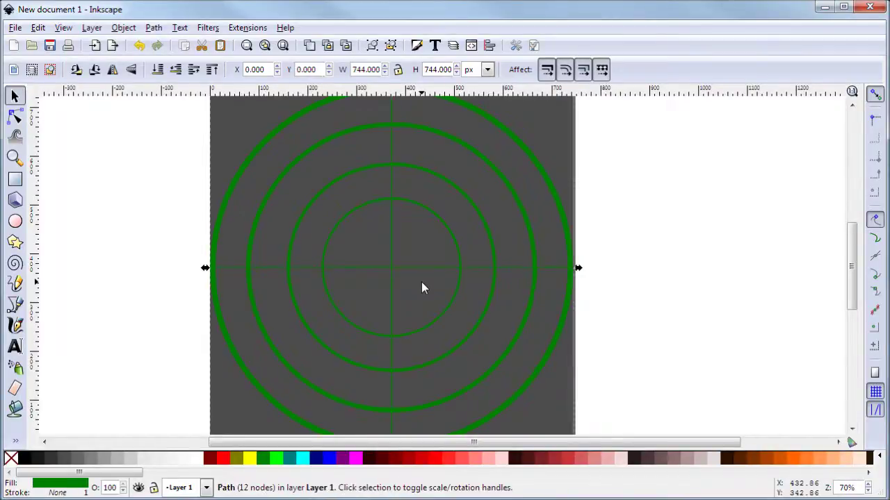
click(15, 117)
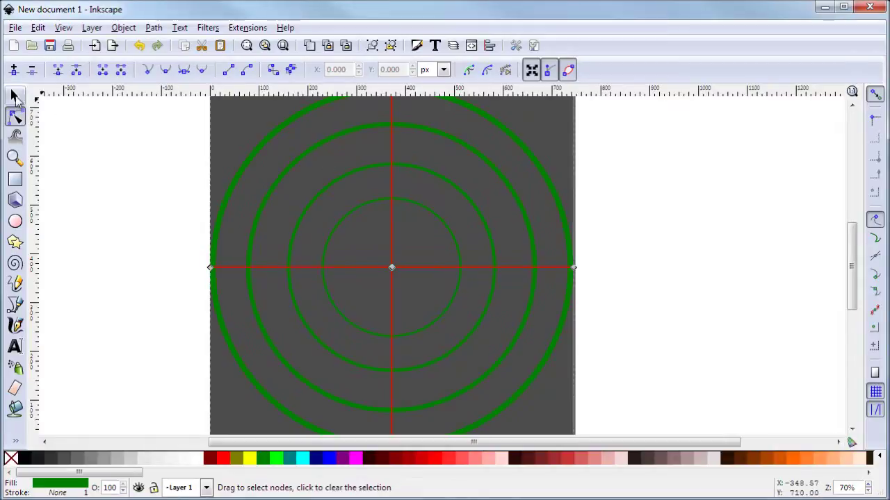
click(15, 97)
Step: Duplicate the cross and rotate the copy 45° clockwise about its centre to add diagonal lines
scroll(372, 184, down, 2)
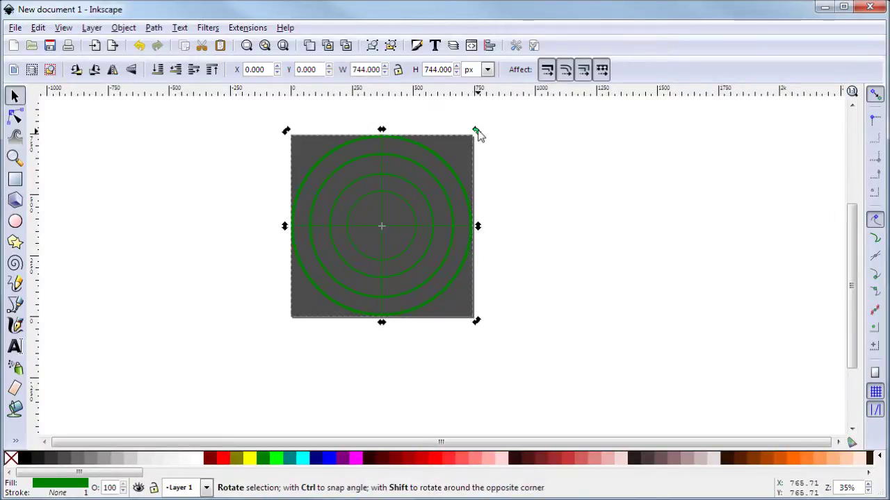
drag(478, 133, 506, 162)
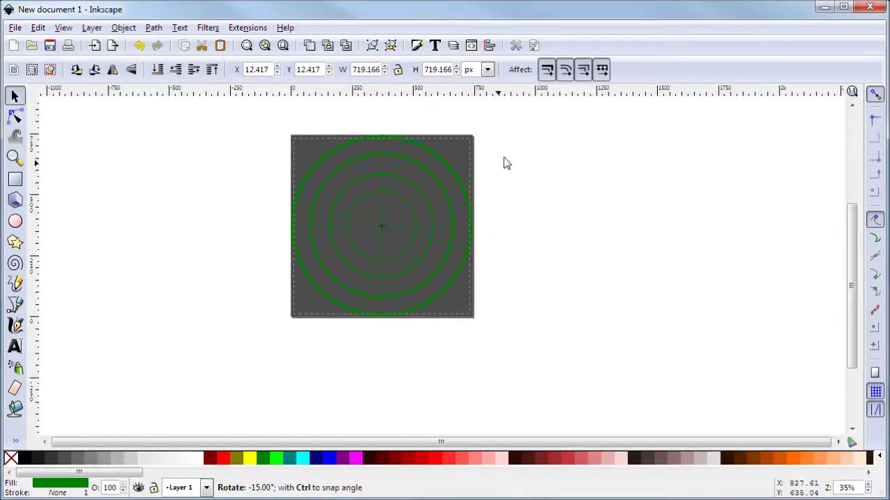
drag(515, 178, 532, 223)
click(563, 244)
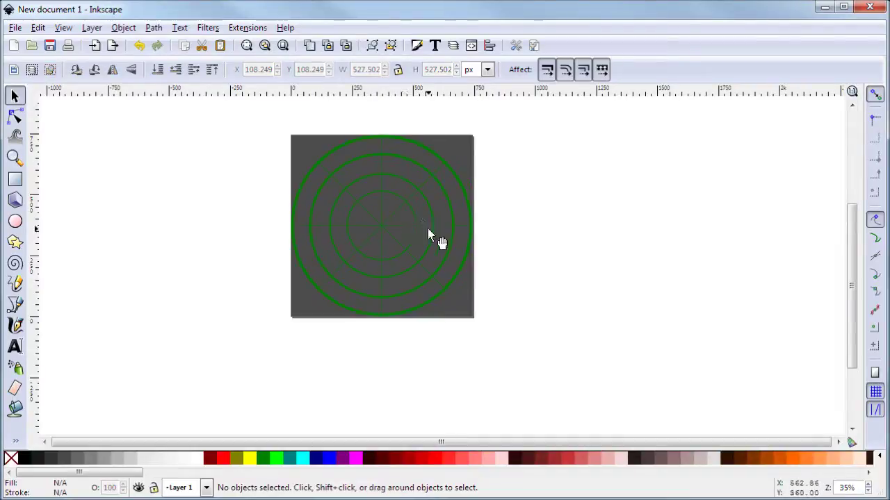
Step: Examine the paths of the upright cross and the diagonal cross together with the Node tool
click(15, 117)
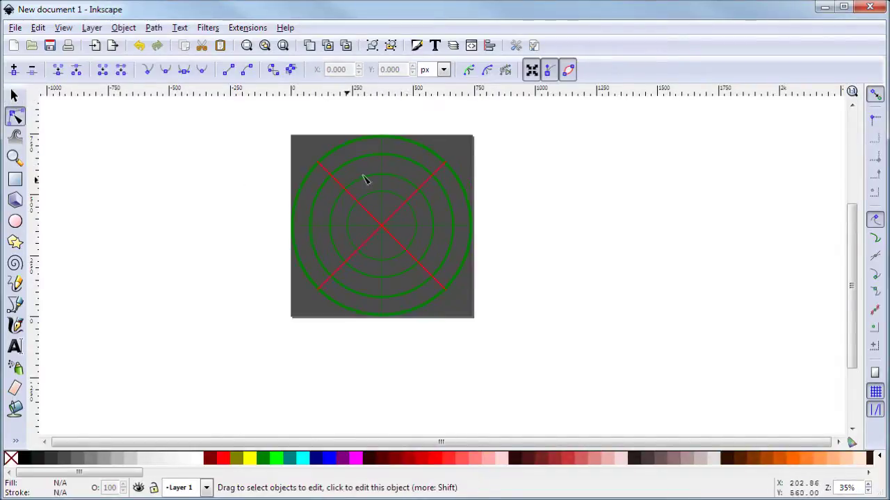
scroll(381, 173, up, 2)
click(389, 166)
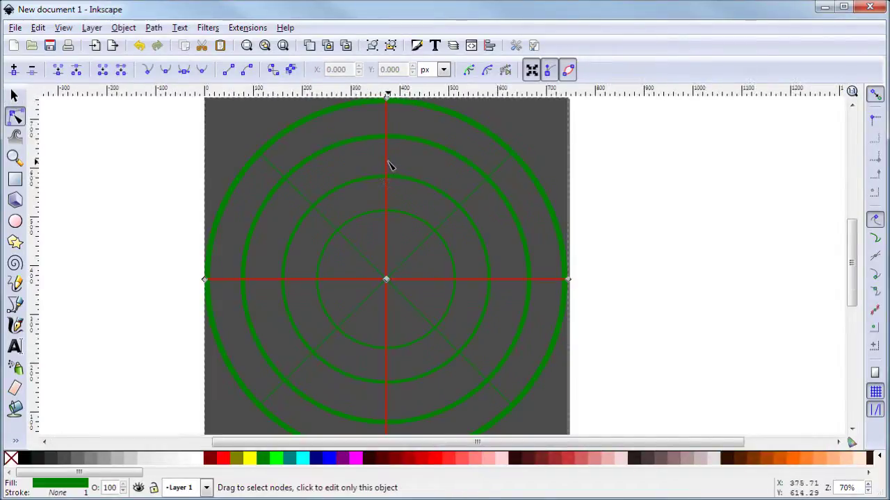
shift+click(308, 198)
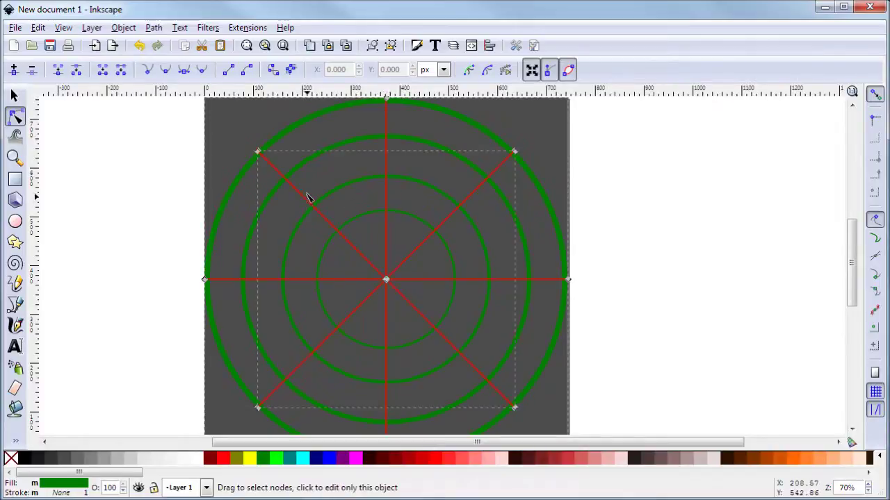
click(639, 246)
ctrl+scroll(587, 194, down, 1)
ctrl+scroll(449, 167, down, 2)
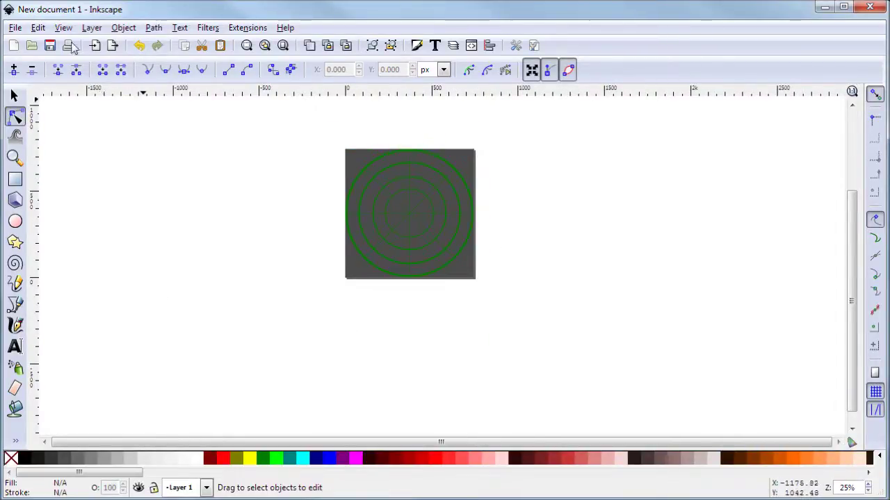
Step: Import map.svg from the Radar folder into the drawing and deselect it
click(15, 27)
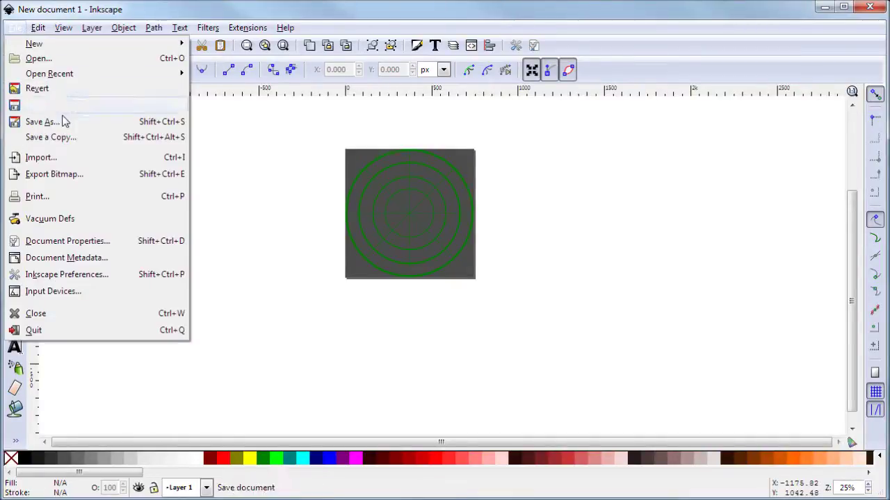
click(61, 157)
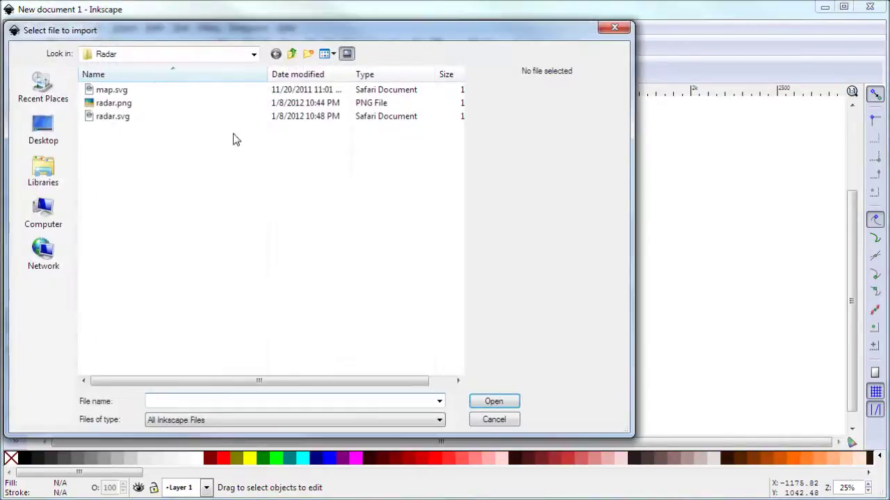
click(111, 89)
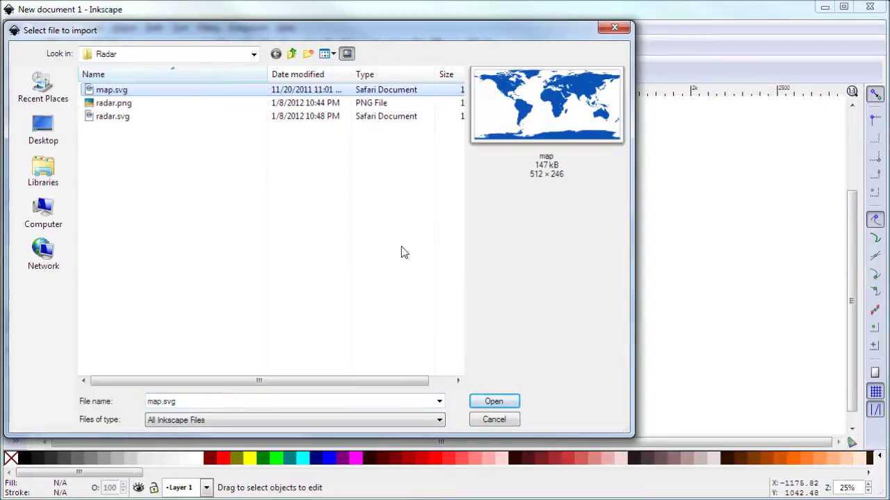
click(494, 402)
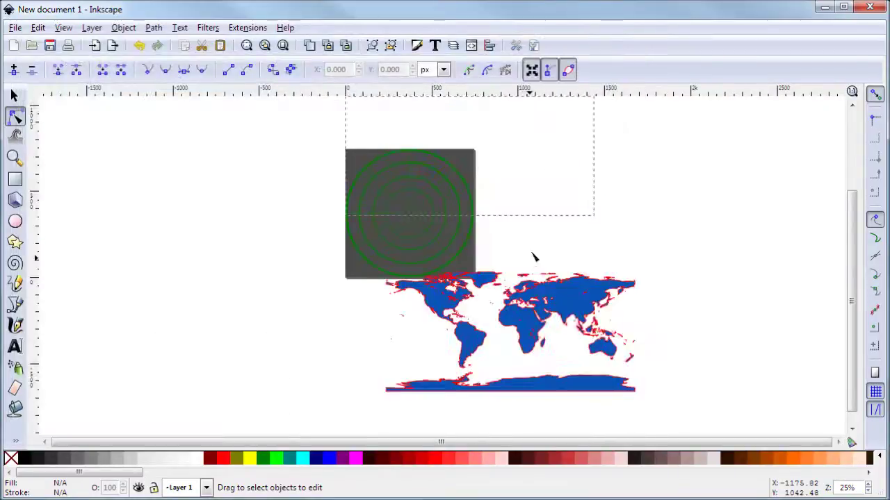
click(13, 95)
click(238, 204)
key(ctrl+s)
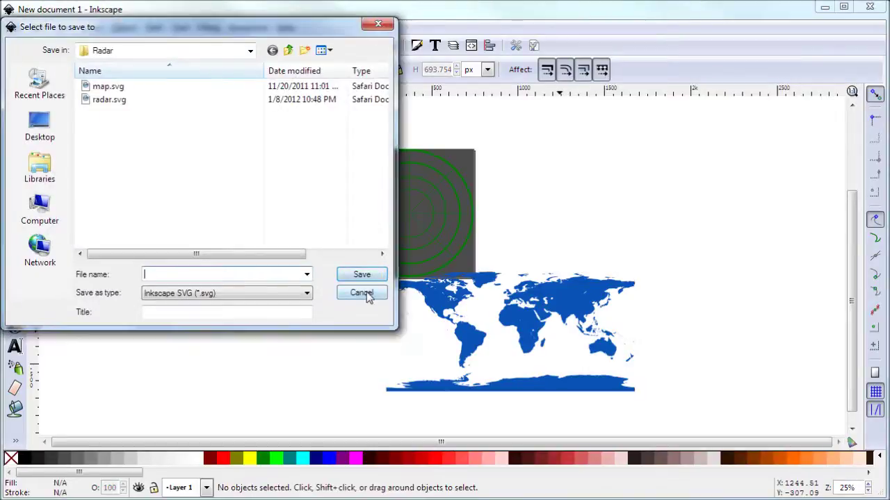
click(360, 292)
Step: Move the world map over the radar square and enlarge it proportionally to about 1566 × 754 px
drag(534, 303, 458, 185)
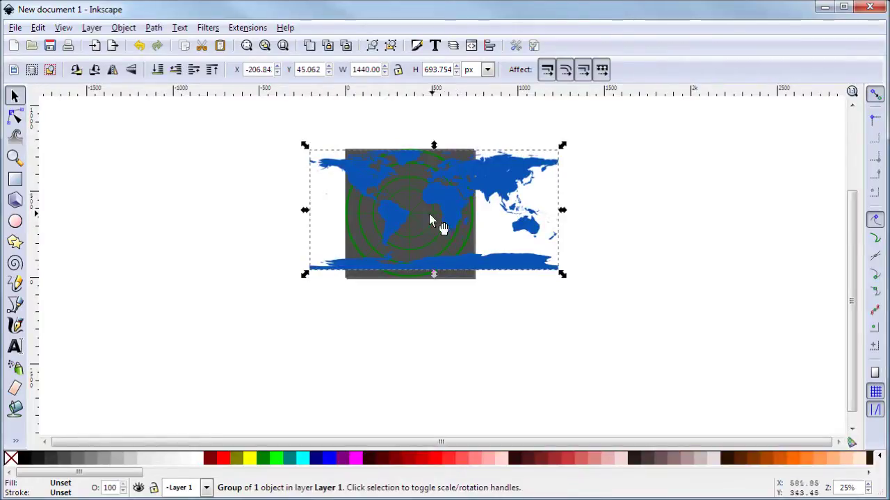
ctrl+scroll(429, 216, up, 2)
drag(691, 332, 737, 355)
drag(518, 221, 518, 221)
scroll(471, 247, up, 1)
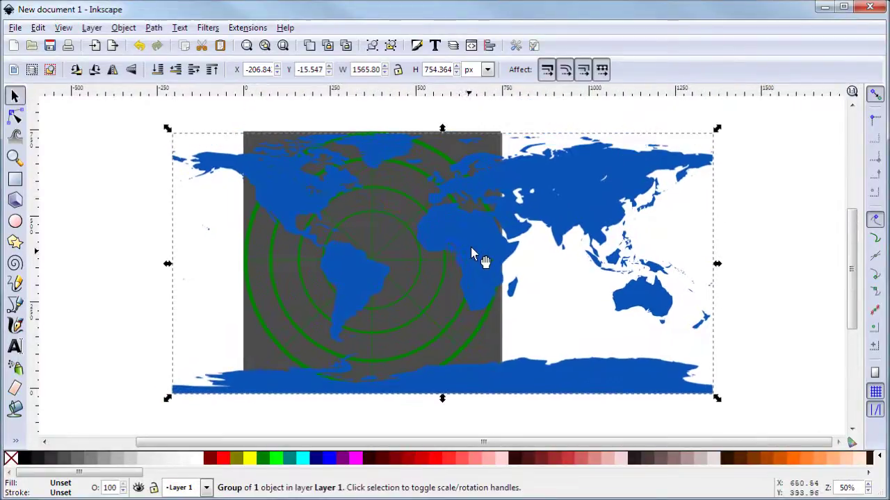
click(426, 114)
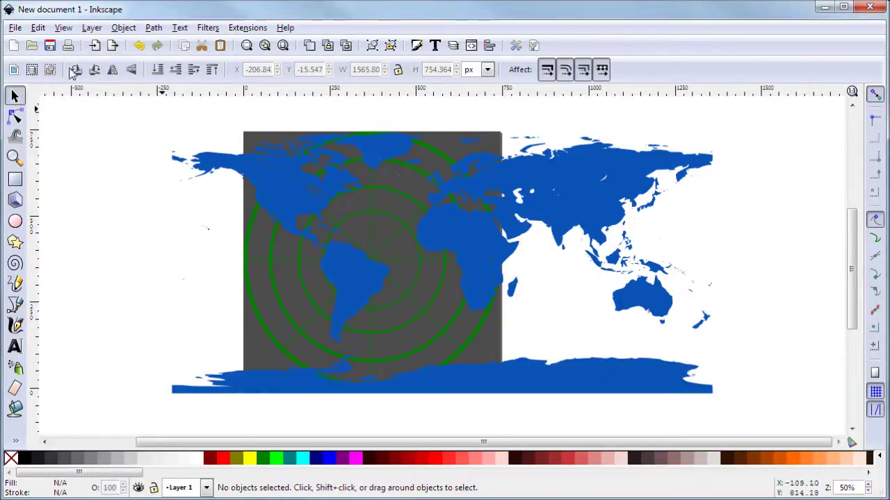
Step: Draw a circle over the radar and set its size to 744 × 744 px with the proportions locked
click(15, 221)
drag(284, 165, 431, 311)
click(15, 95)
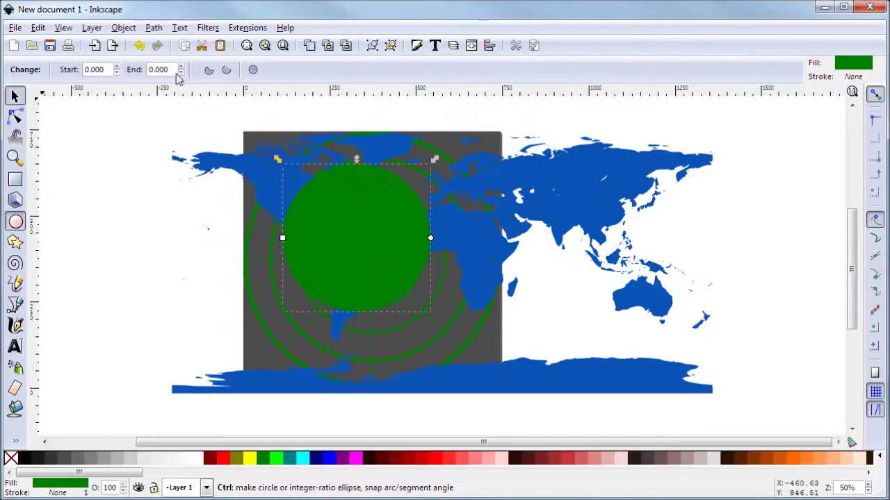
click(397, 70)
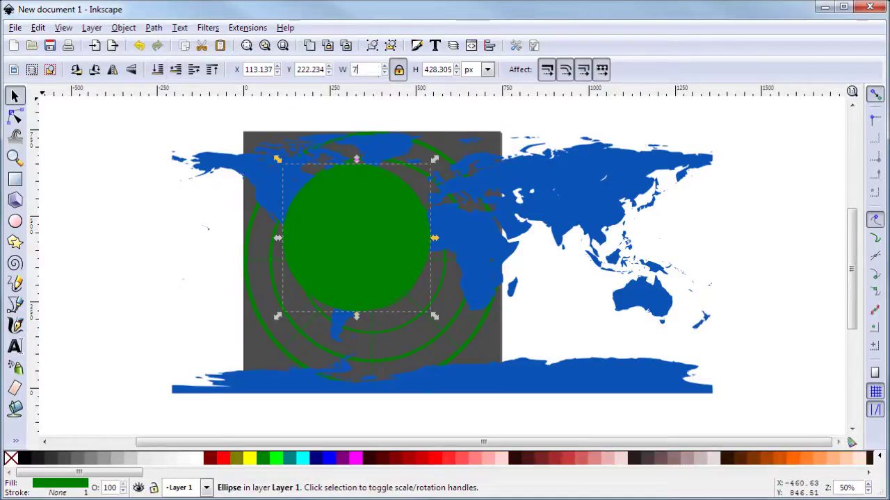
text(744)
key(Return)
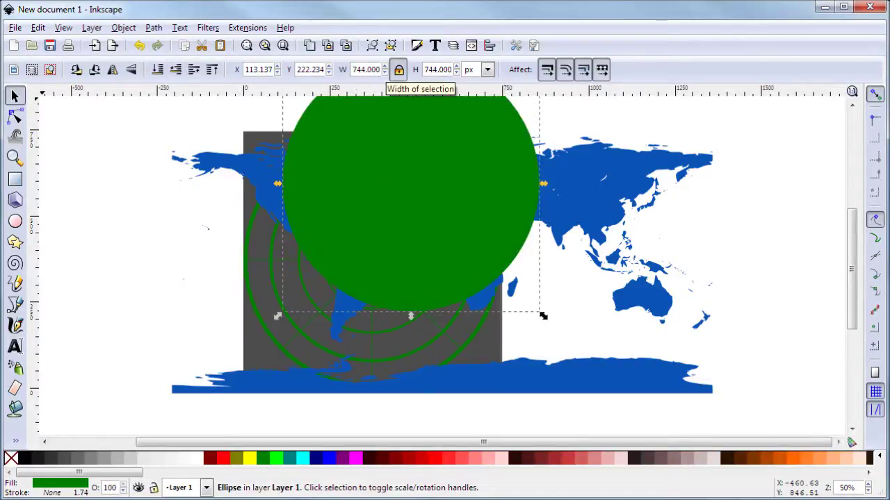
Step: Position the green circle over the radar rings at X 0, Y 0
double_click(306, 70)
text(0)
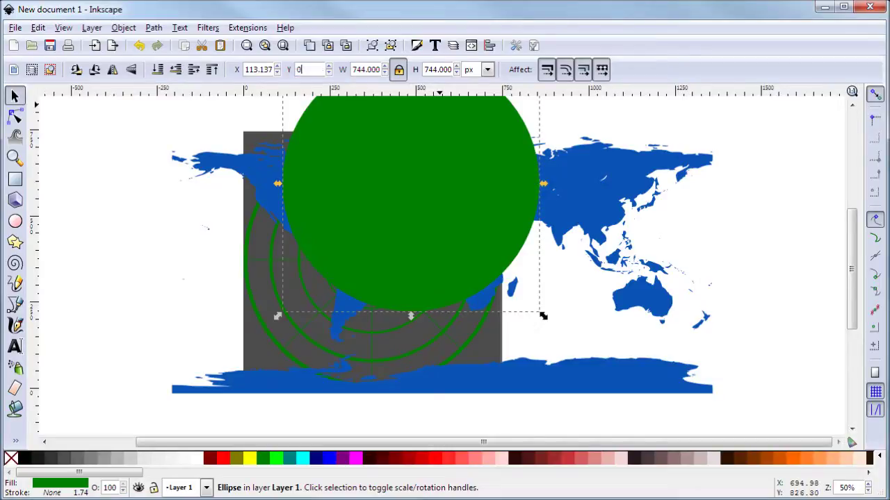
key(Return)
double_click(257, 70)
text(0)
key(Return)
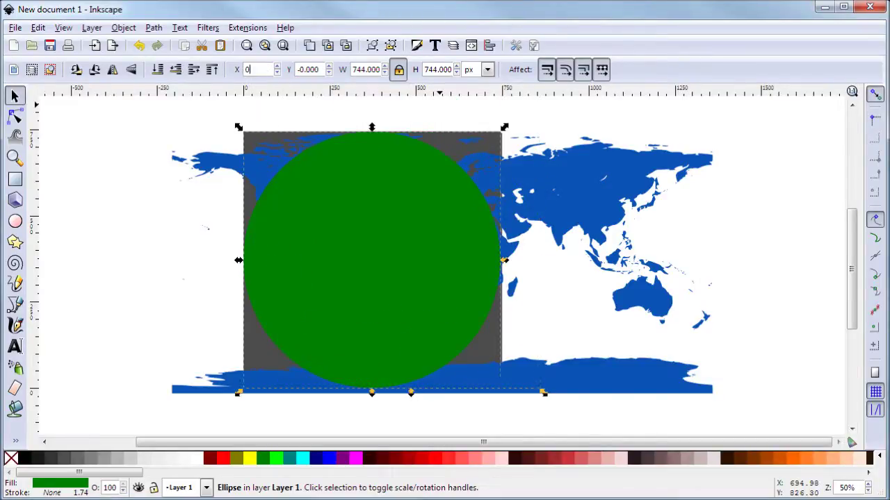
Step: Try to subtract the green circle from the world map with Difference
click(15, 117)
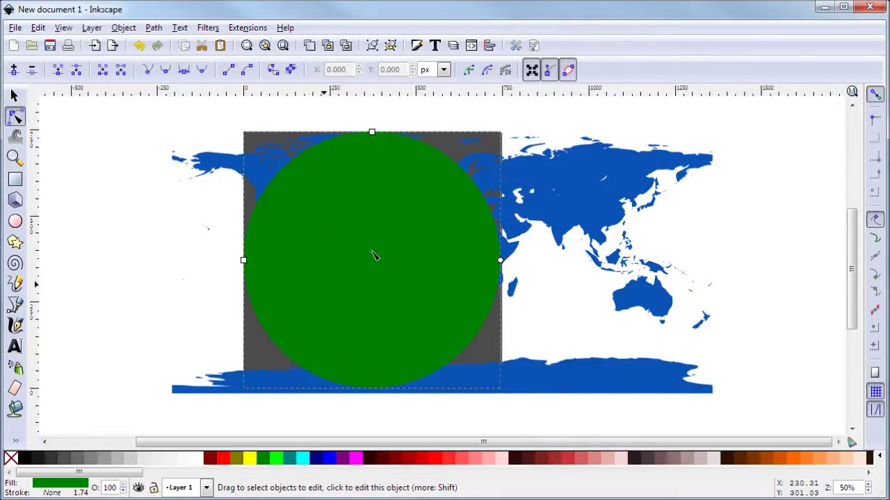
shift+click(577, 182)
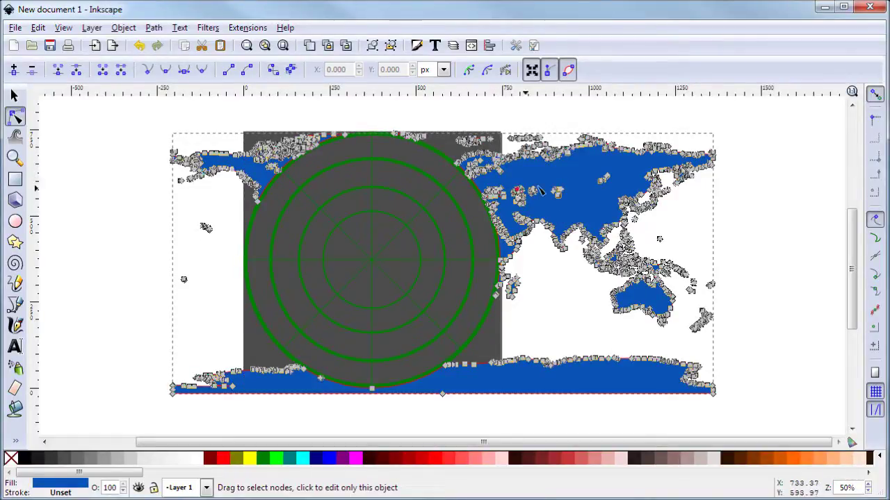
click(40, 28)
click(52, 43)
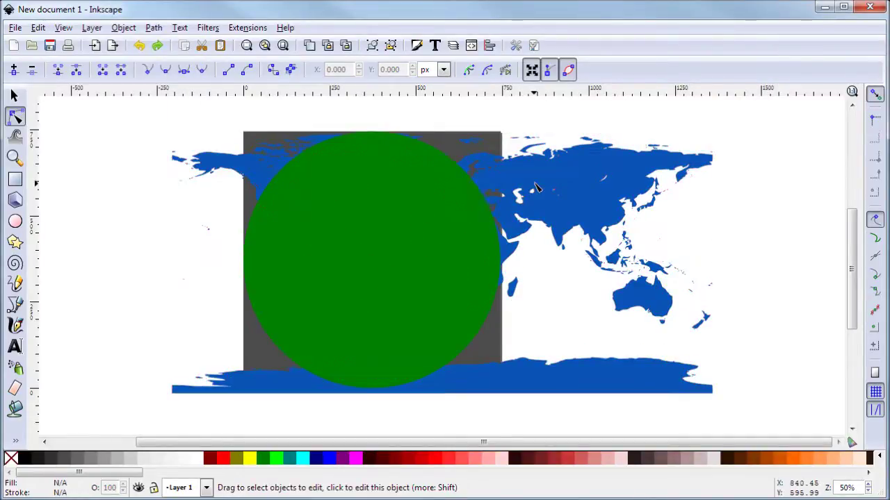
Step: Cut the world map to the circle's outline by applying Intersection to the circle and the map
key(ctrl+a)
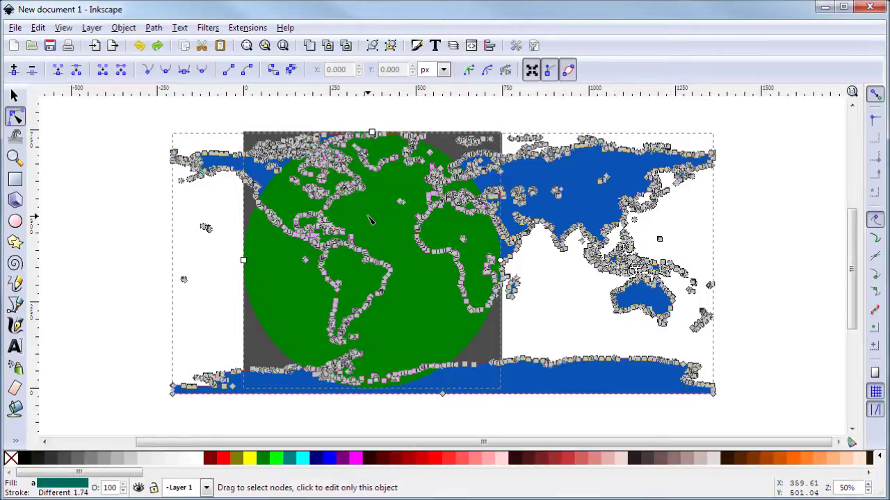
key(ctrl+asterisk)
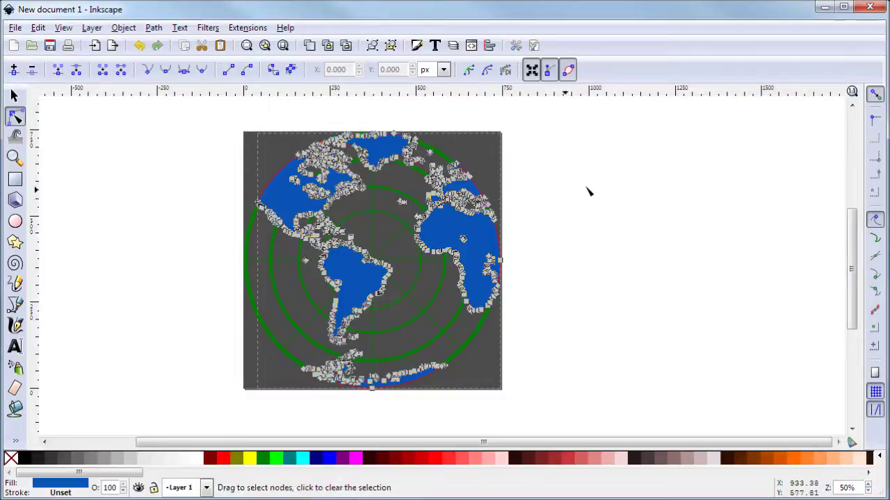
click(586, 189)
click(475, 222)
click(123, 28)
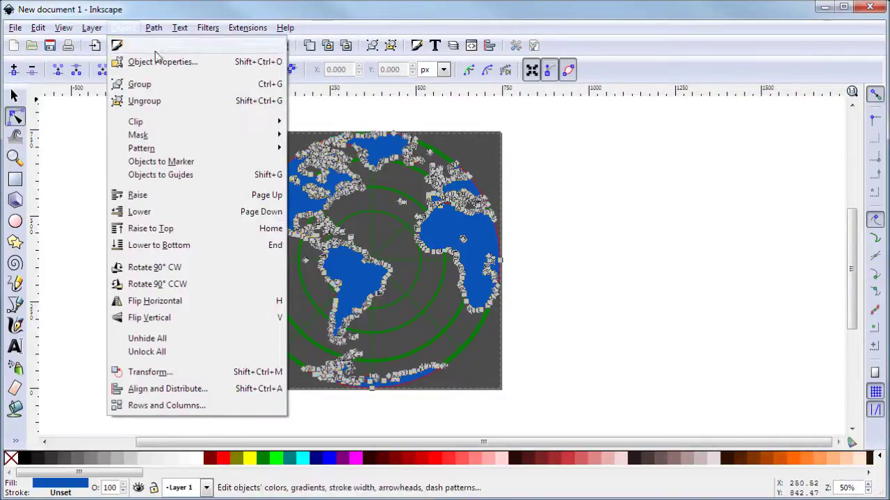
mouse_move(156, 31)
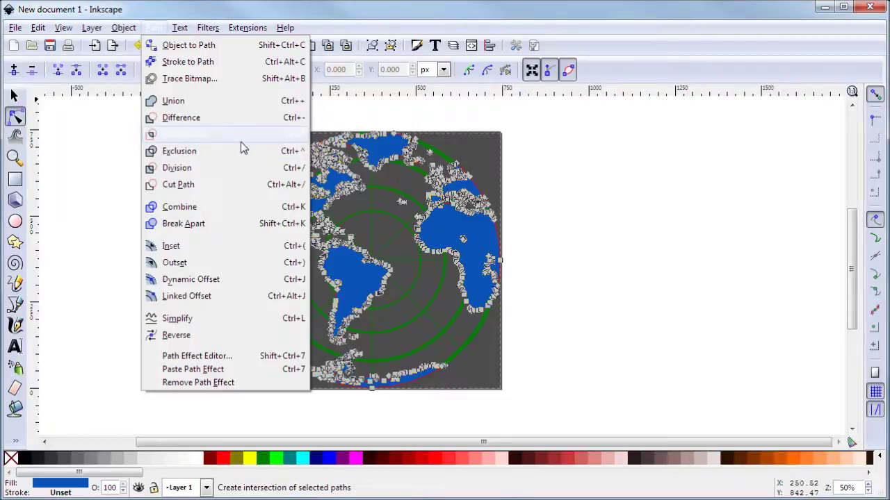
click(598, 240)
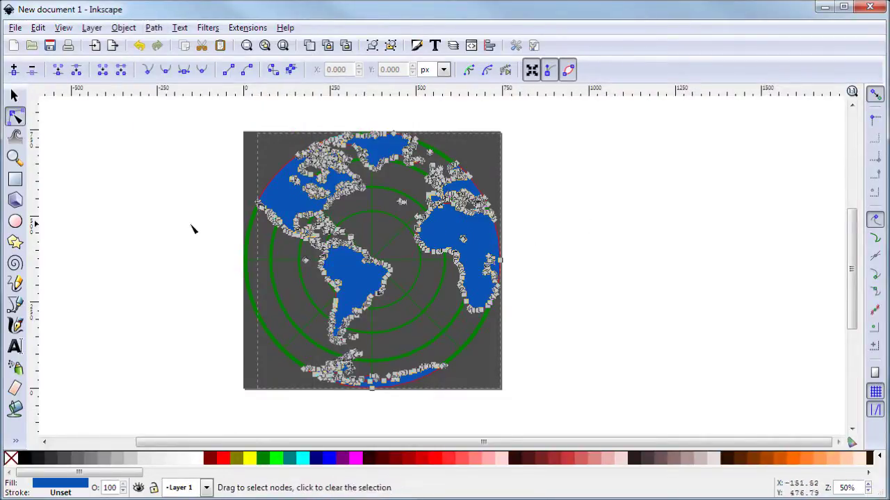
Step: Fill the circular world map with the same dark green as the radar rings
click(231, 214)
click(284, 195)
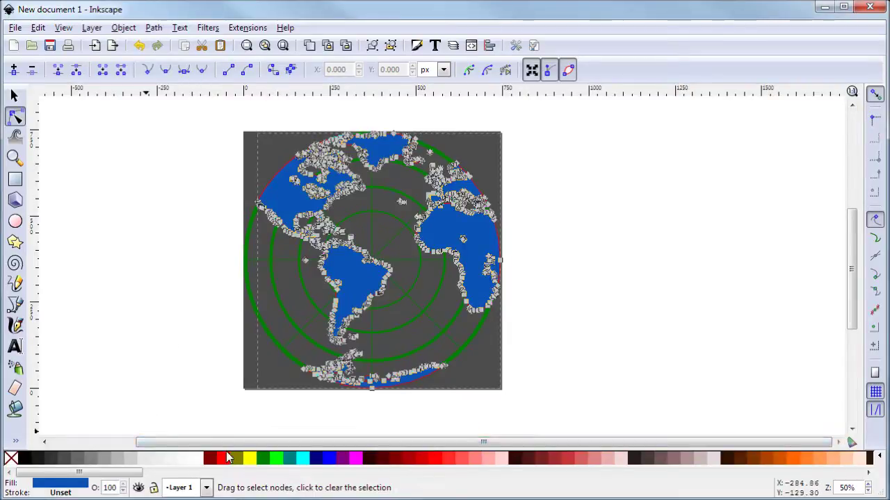
click(590, 254)
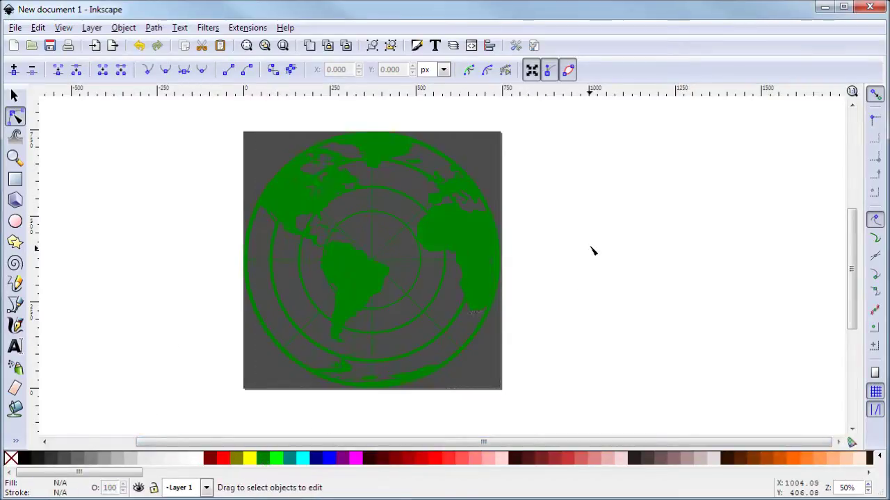
click(455, 216)
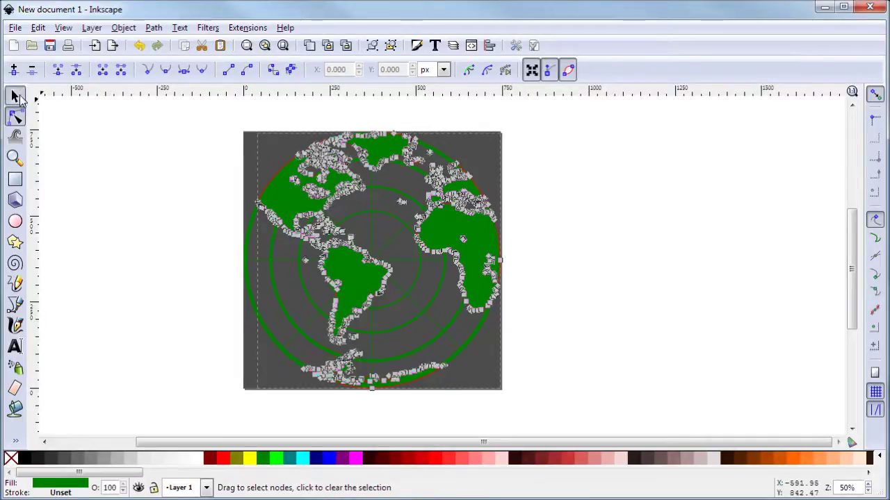
click(14, 95)
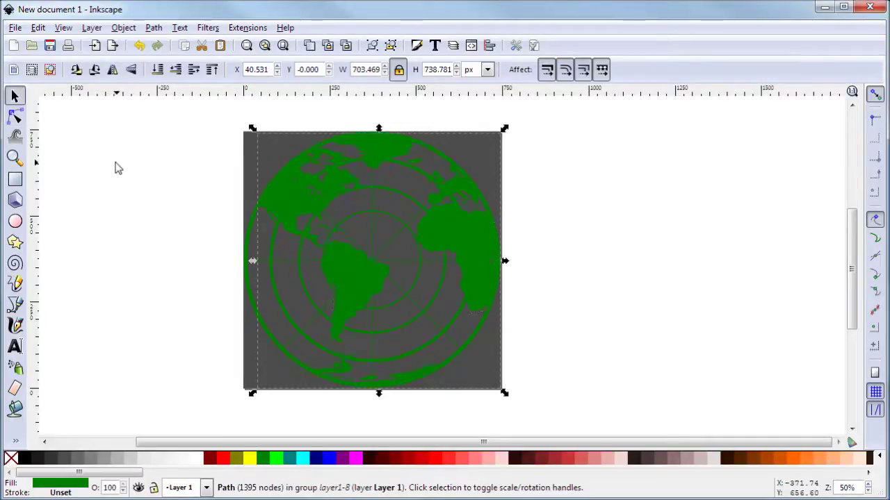
click(608, 224)
Step: Draw a green square of about 160 px to the left of the radar graphic and resize it to 5 × 5 px
scroll(608, 224, down, 1)
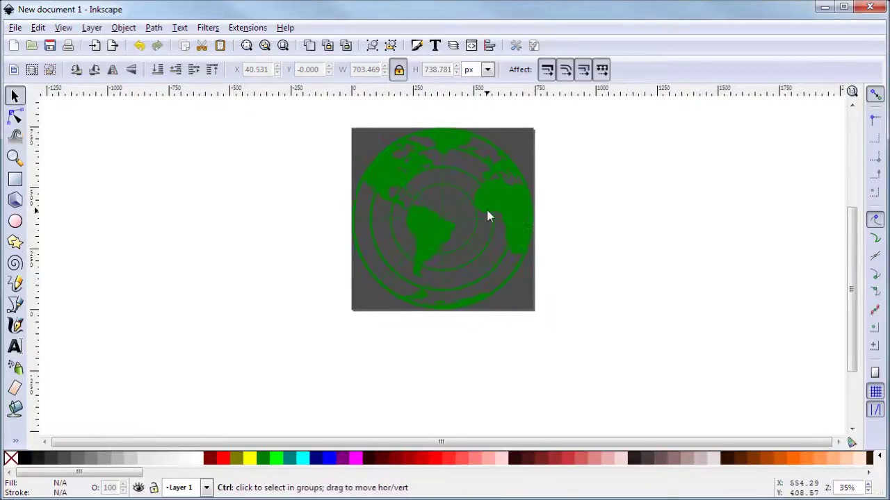
scroll(487, 217, down, 2)
click(15, 179)
drag(326, 173, 355, 198)
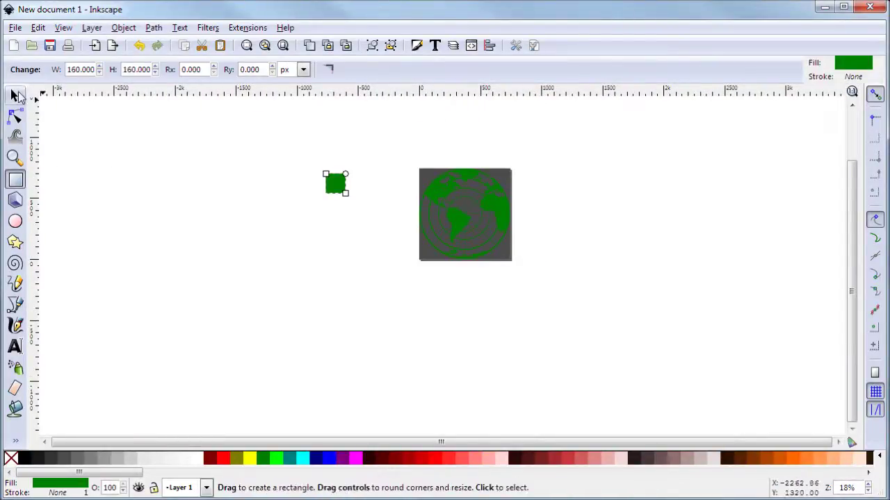
click(15, 95)
double_click(375, 70)
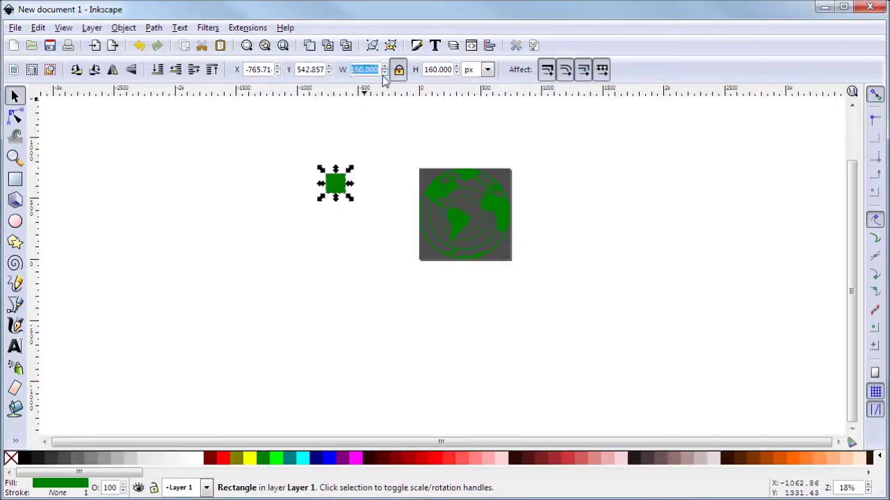
text(5)
key(Return)
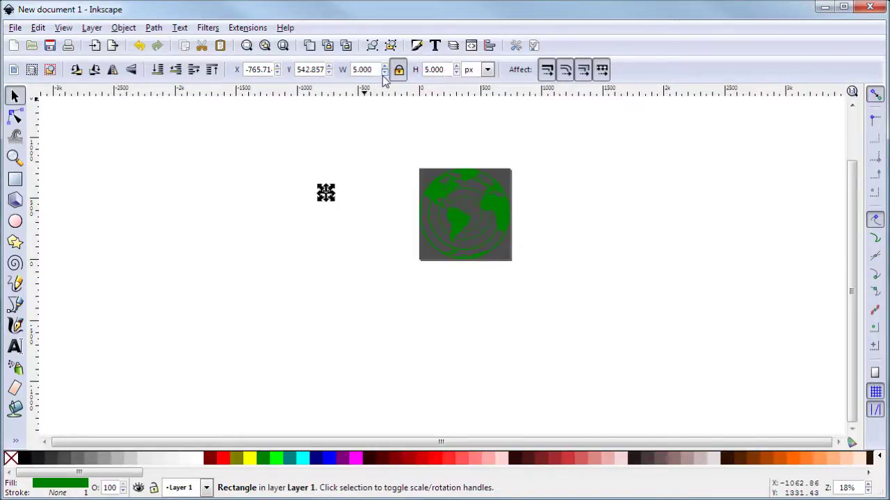
click(354, 189)
ctrl+scroll(355, 189, up, 14)
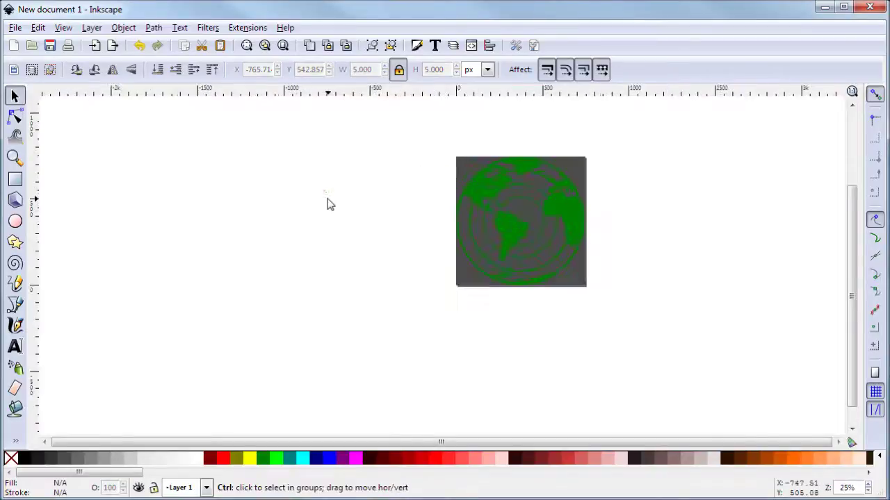
ctrl+scroll(316, 190, up, 2)
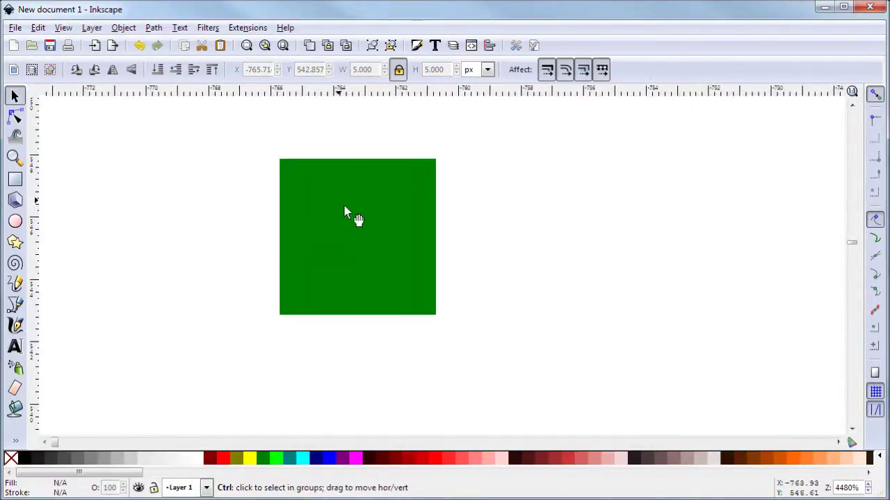
Step: Duplicate the 5 px green square and, with the proportions unlocked, set the copy's width to 1 px
click(16, 180)
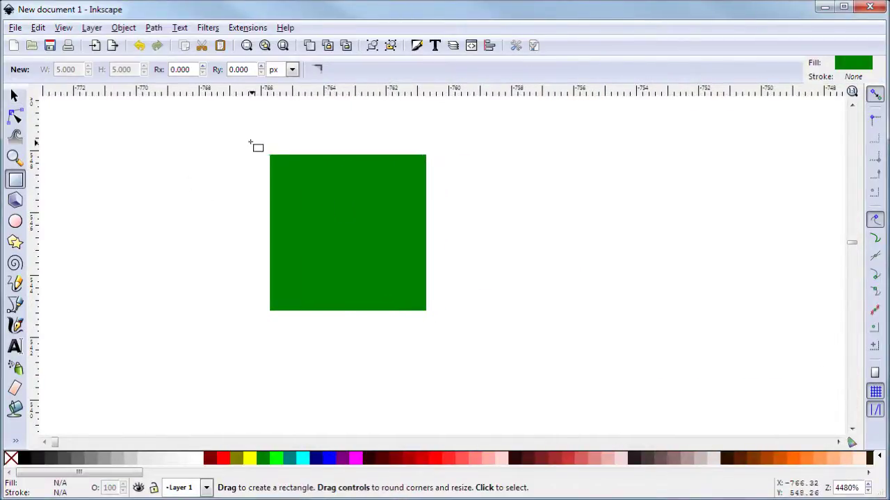
click(13, 96)
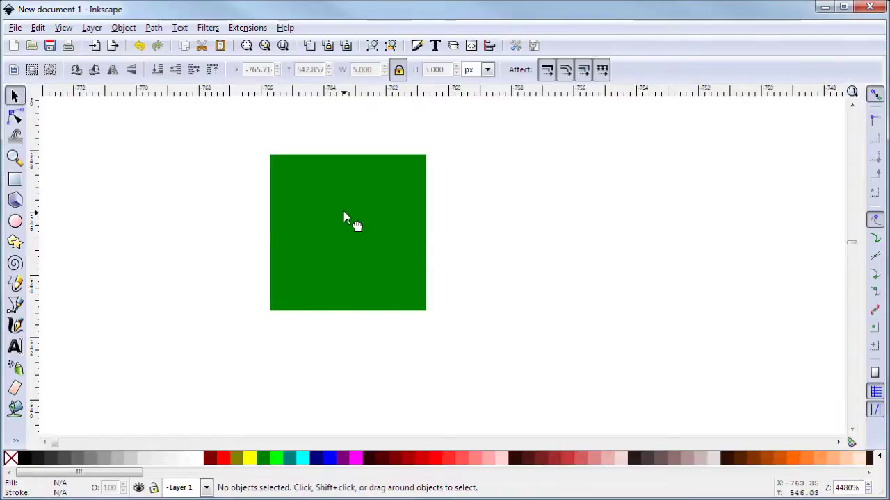
click(349, 217)
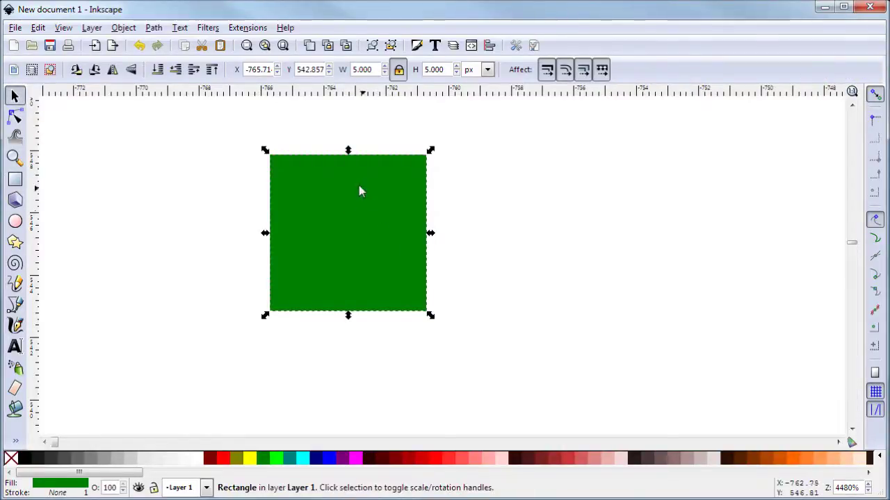
click(398, 69)
text(2)
key(Return)
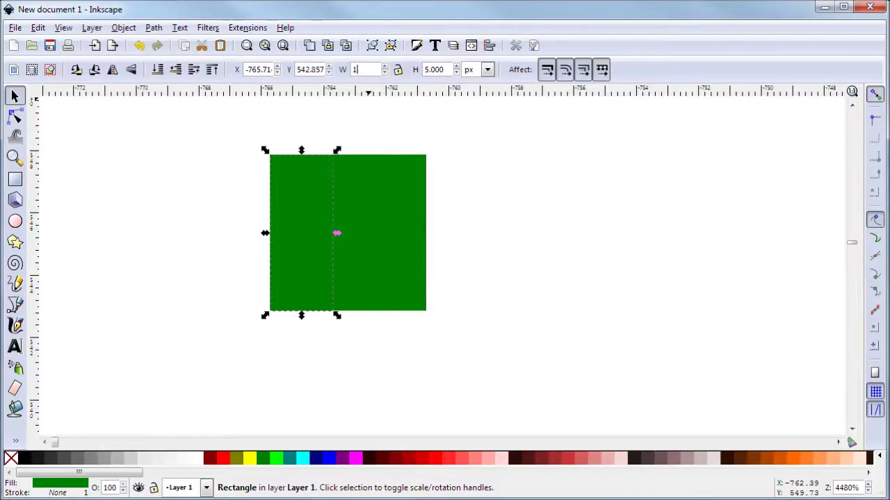
text(1)
key(Return)
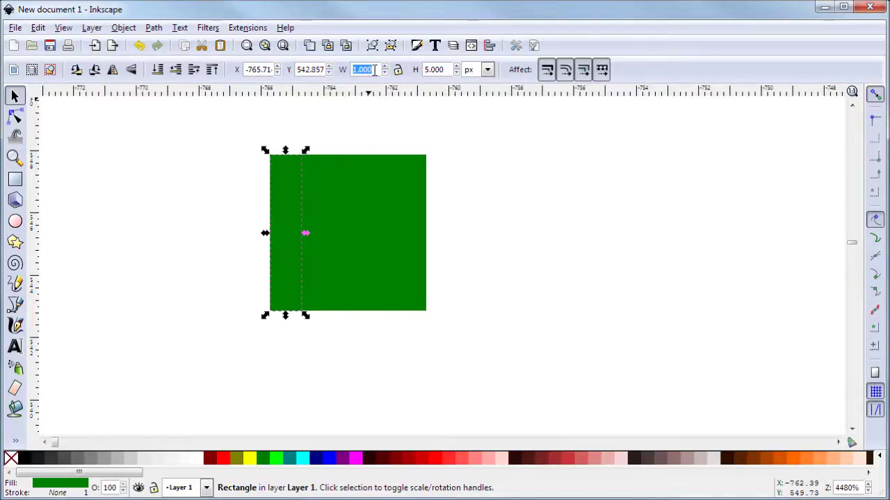
text(2)
key(Return)
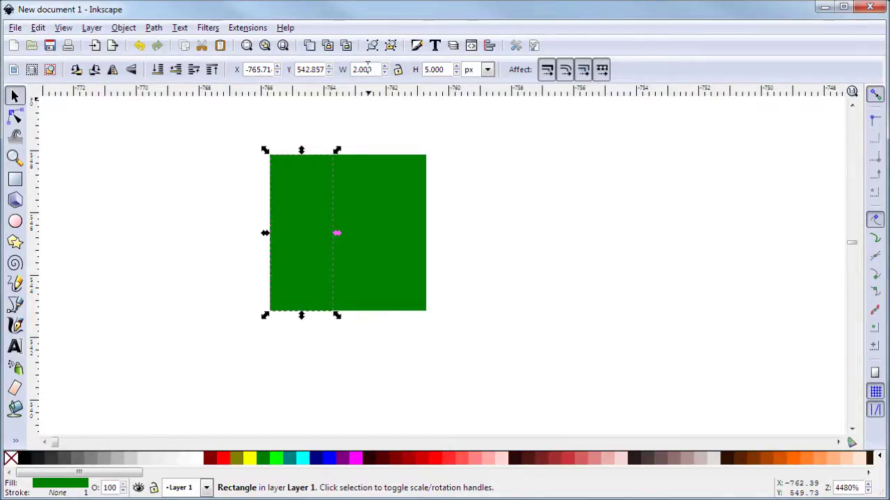
text(1)
key(Return)
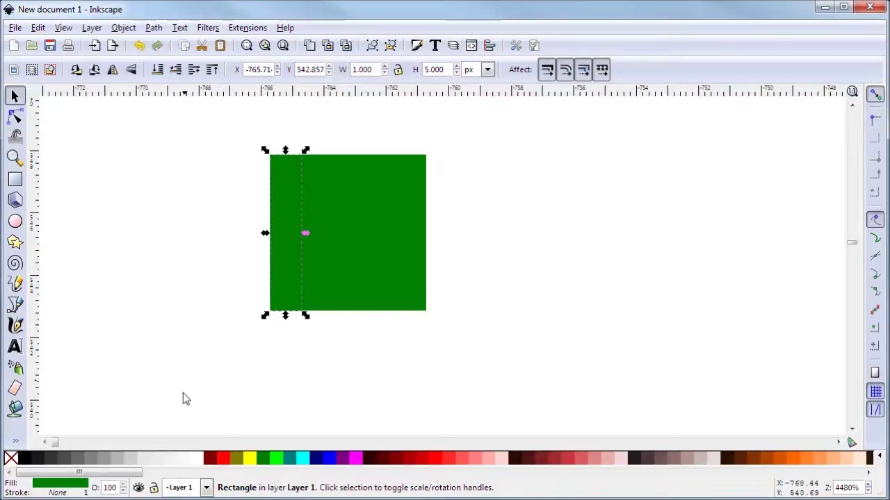
Step: Fill the 1 px strip yellow, move it against the green square's left edge and place a copy along its right edge
drag(249, 458, 273, 303)
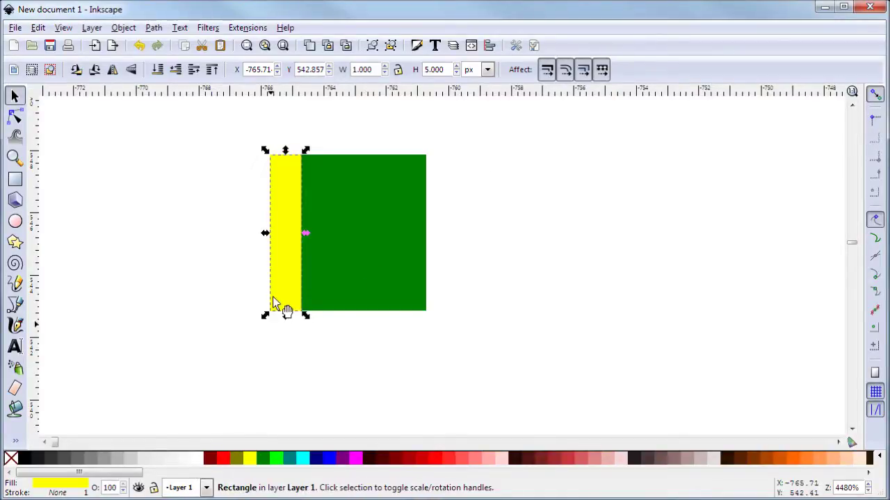
drag(294, 239, 255, 232)
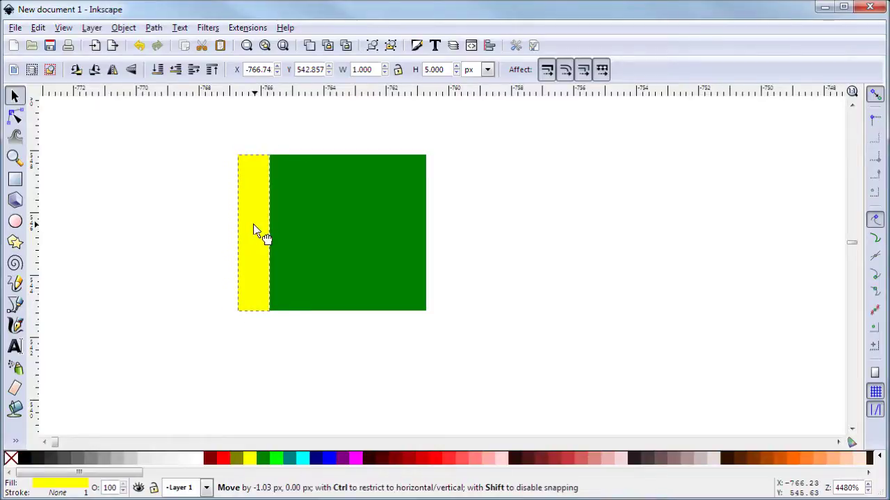
key(ctrl+v)
drag(400, 222, 446, 222)
drag(448, 217, 447, 215)
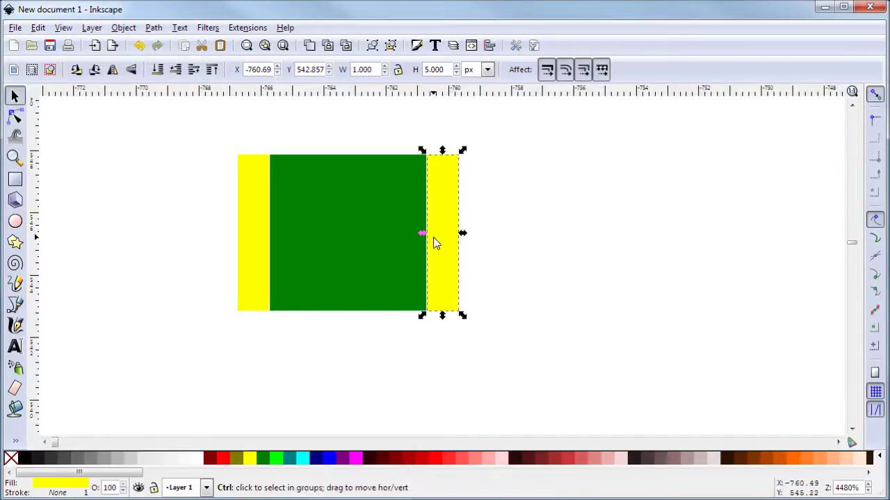
Step: Turn copies of the yellow strip by 90° and place them along the green square's top and bottom edges
click(76, 69)
mouse_move(503, 239)
mouse_down()
mouse_move(453, 258)
mouse_move(421, 294)
mouse_move(412, 340)
mouse_move(379, 159)
mouse_up()
scroll(410, 256, up, 1)
Step: Combine the four yellow strips into one path and give it a white fill with 0% opacity
click(14, 117)
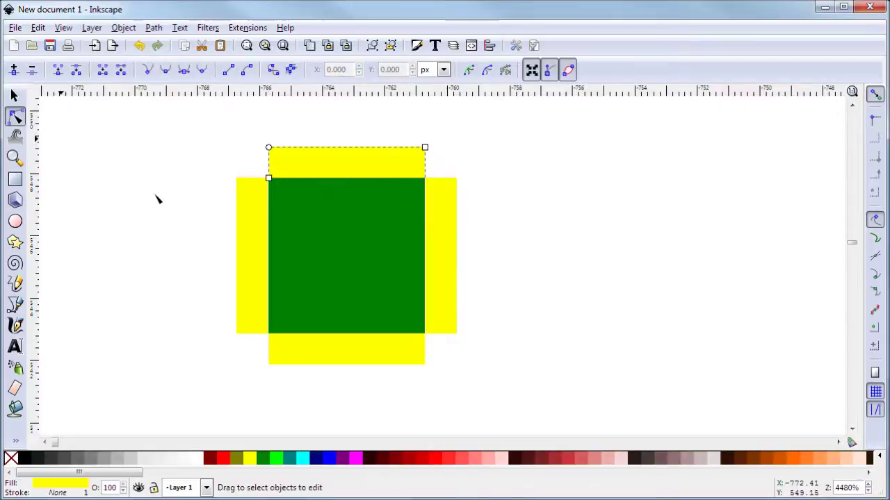
shift+click(255, 214)
shift+click(340, 354)
key(shift+ctrl+c)
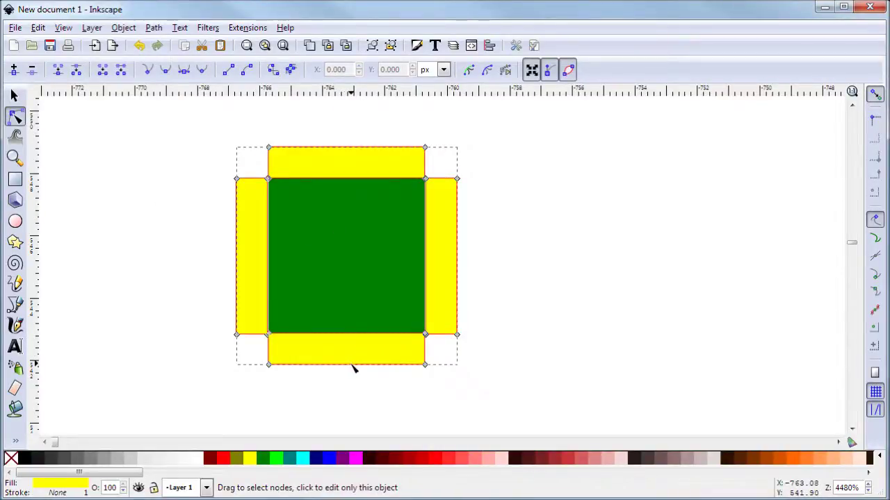
click(198, 460)
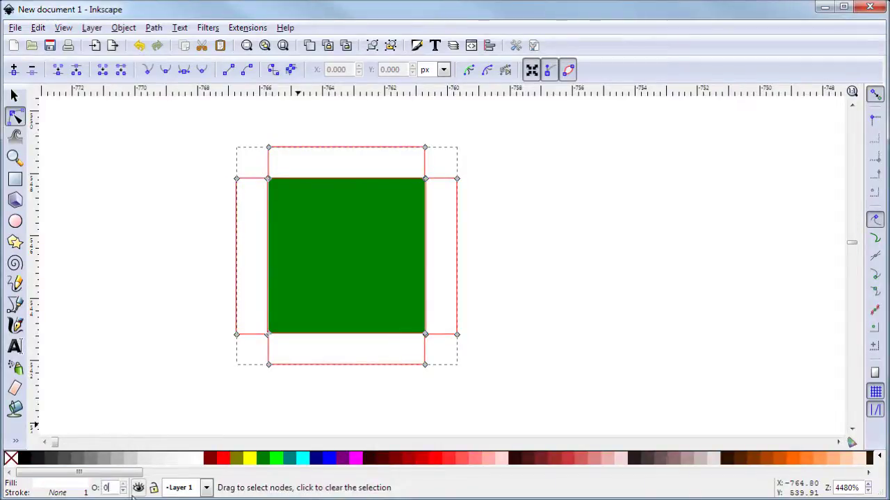
key(Return)
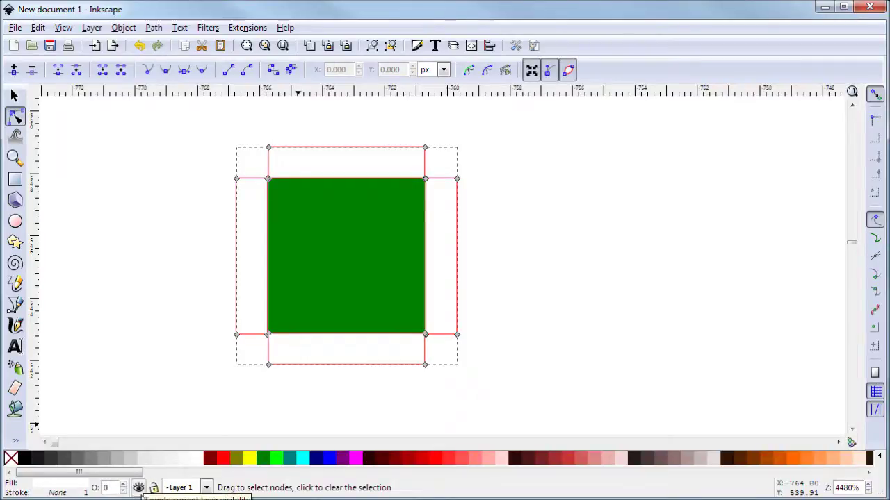
Step: Group the green square with the transparent strips around it
shift+click(369, 217)
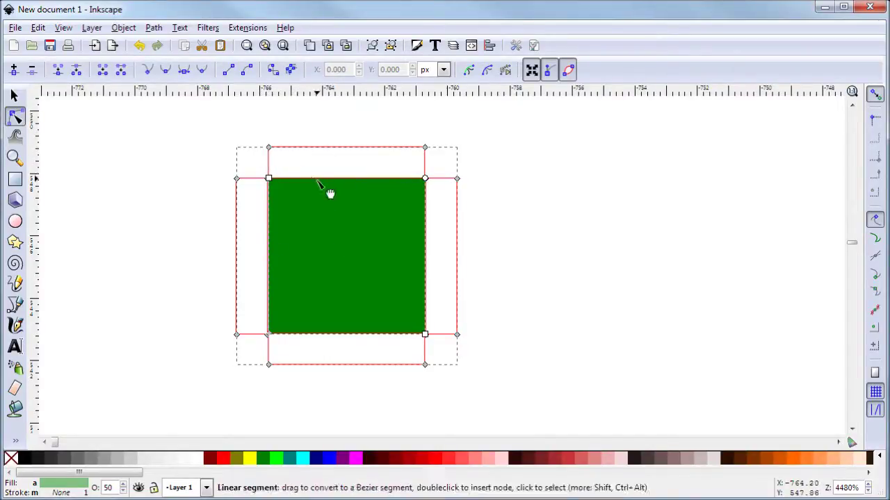
click(246, 169)
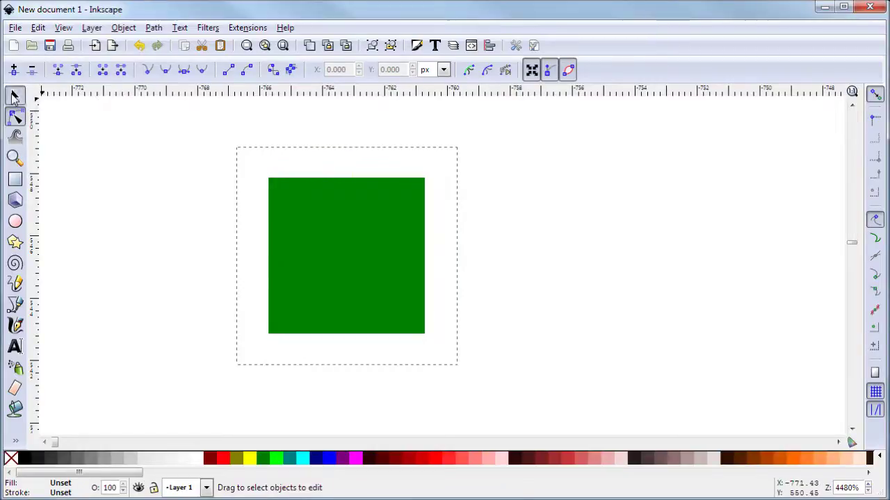
click(14, 97)
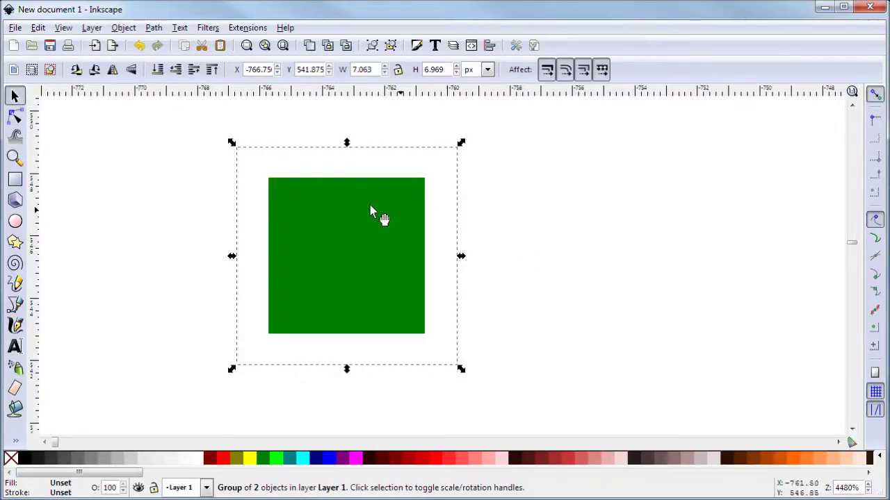
Step: Scale the group of square and strips proportionally to a width of 4 px
key(ctrl)
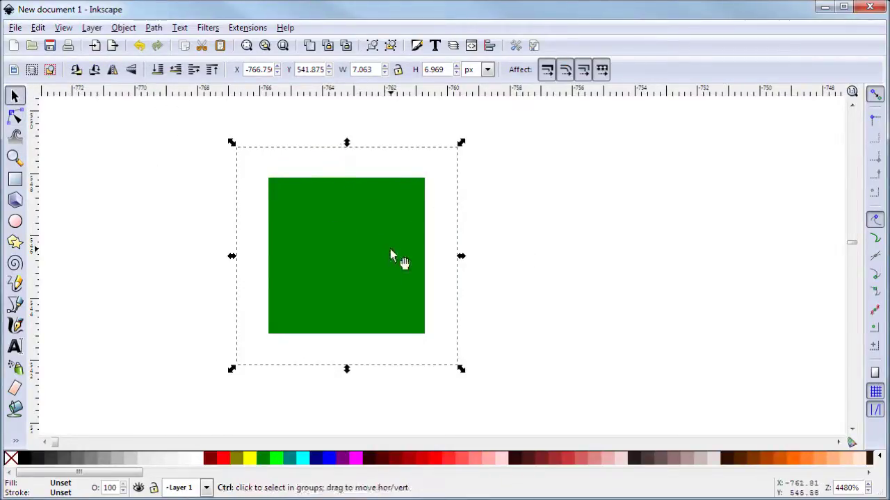
key(ctrl)
scroll(367, 215, down, 4)
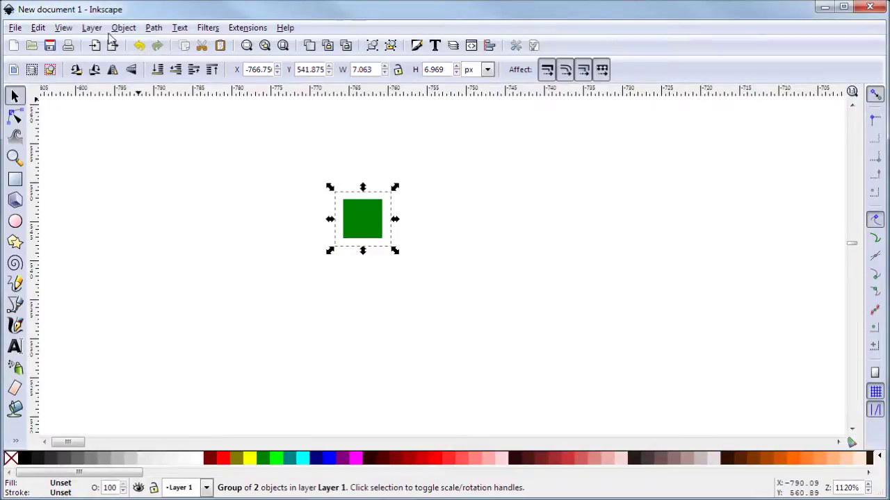
click(398, 69)
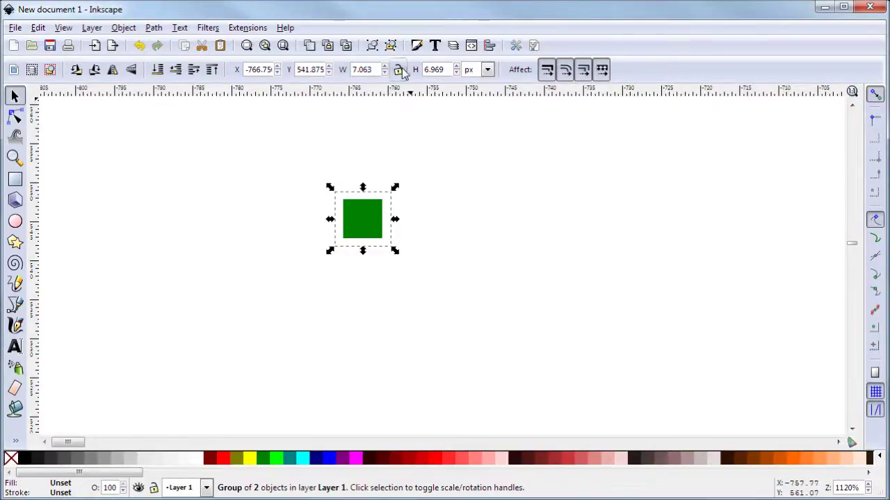
double_click(374, 69)
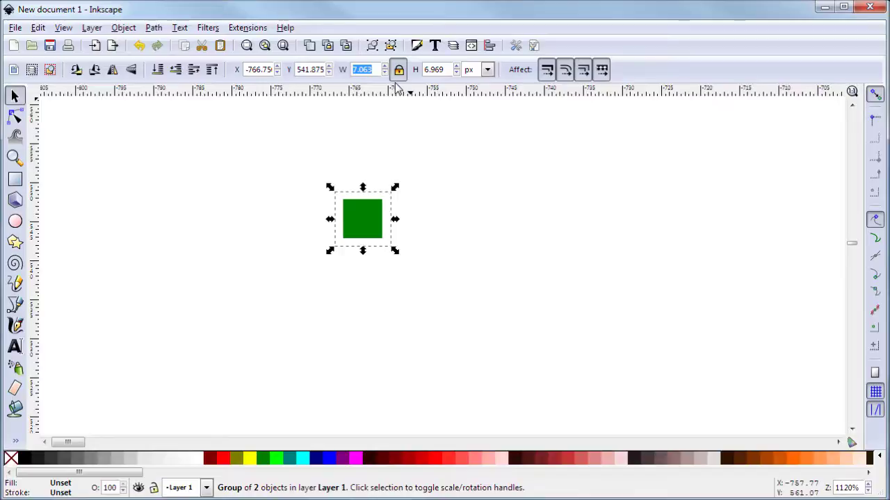
text(5)
key(Return)
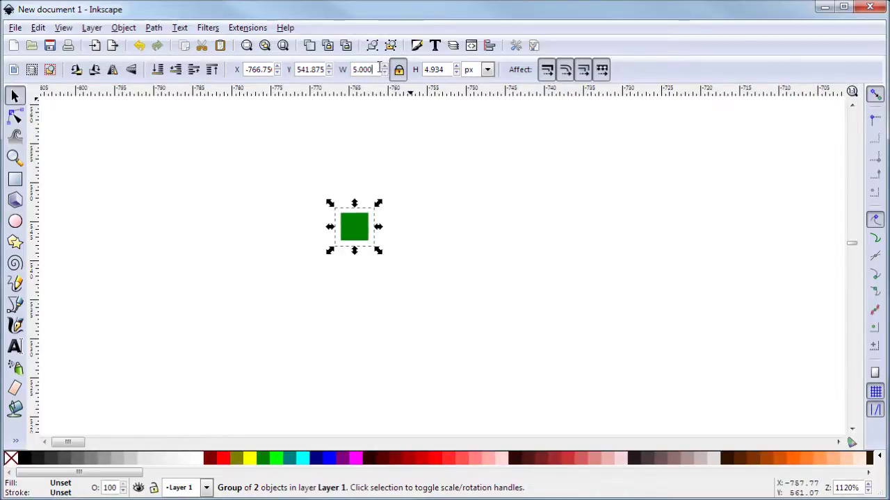
text(4)
key(Return)
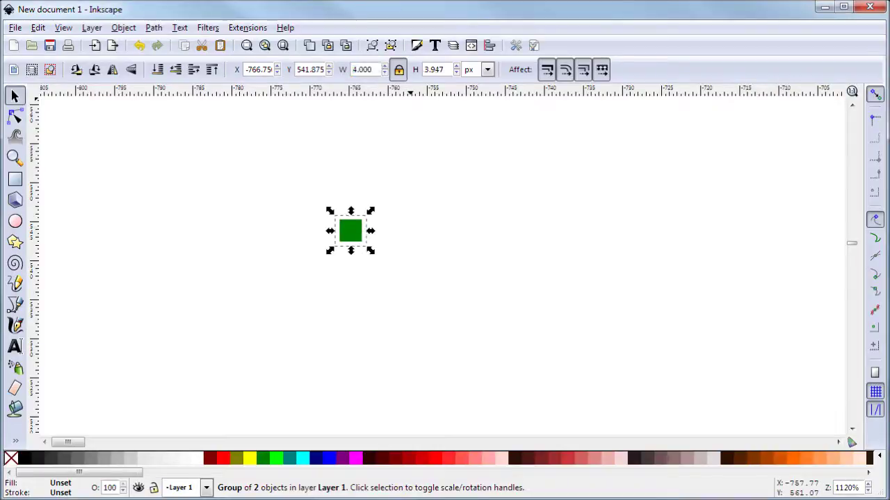
Step: Convert the 4 px group into a fill pattern with Objects to Pattern
click(417, 244)
ctrl+scroll(381, 260, down, 3)
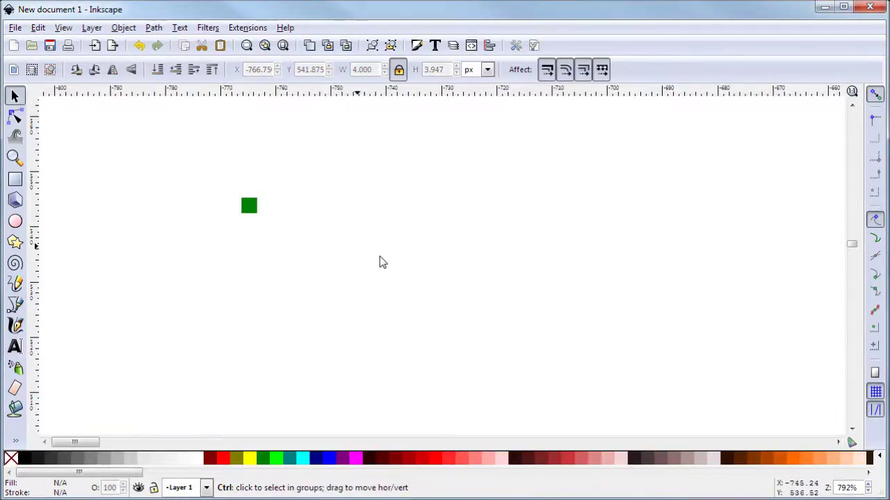
click(238, 212)
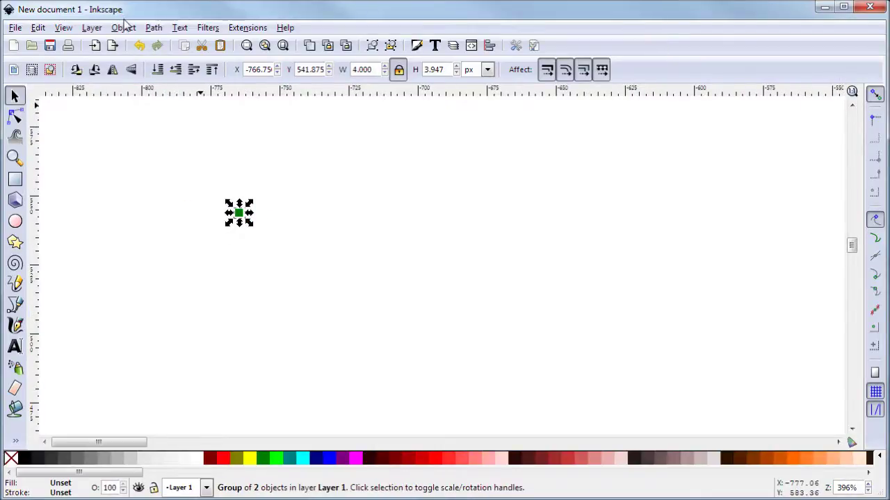
click(124, 27)
mouse_move(193, 146)
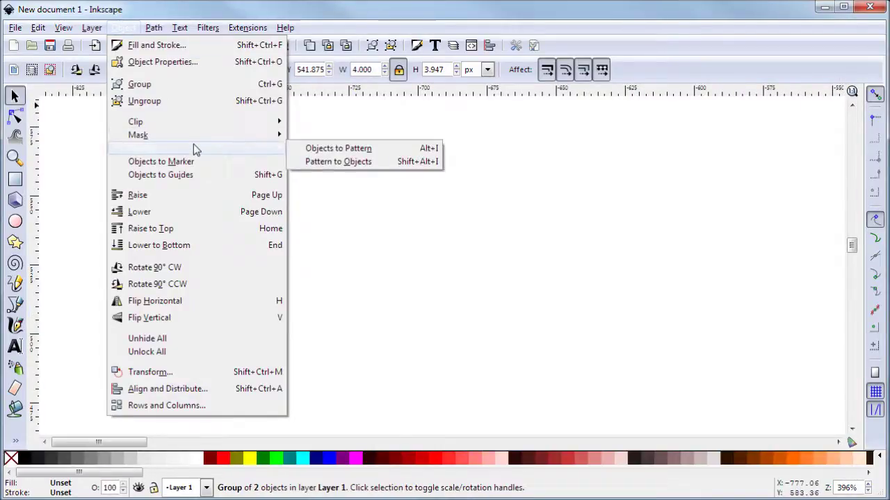
click(313, 150)
Step: Fill the green world map on the radar with the new small-square pattern
scroll(234, 185, down, 3)
scroll(585, 273, down, 2)
drag(585, 273, 318, 264)
click(376, 183)
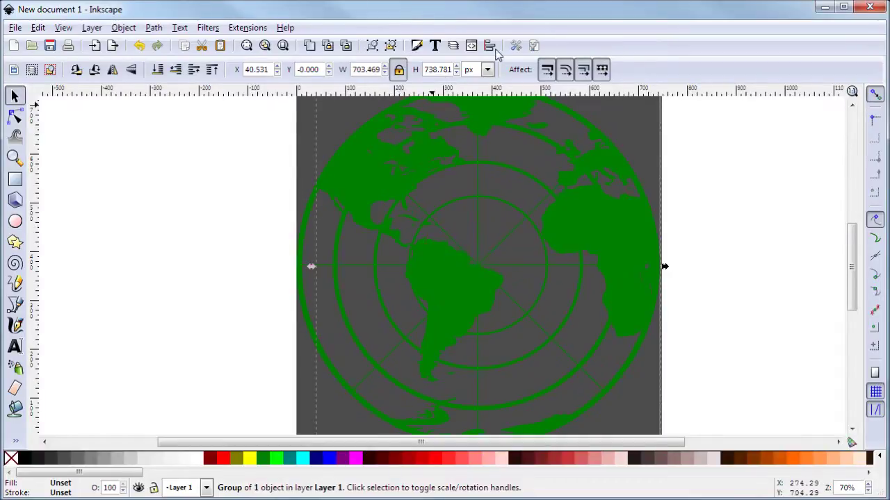
drag(457, 253, 556, 324)
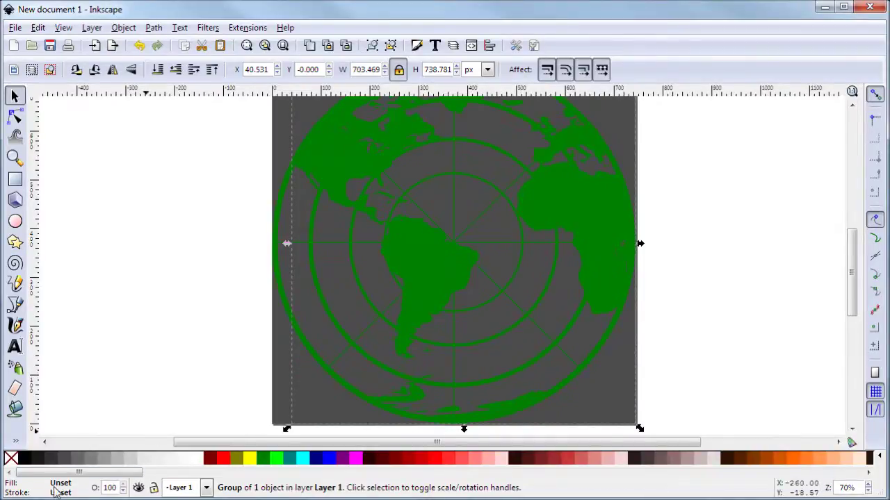
click(16, 116)
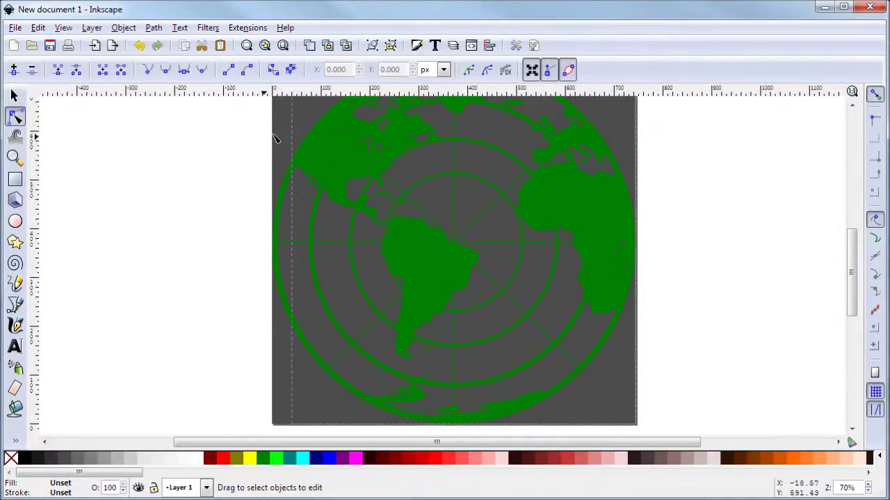
click(325, 143)
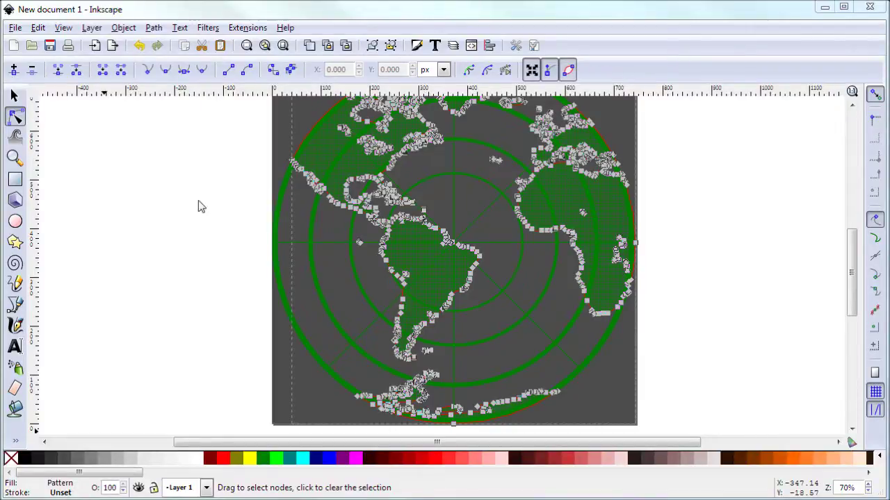
click(739, 223)
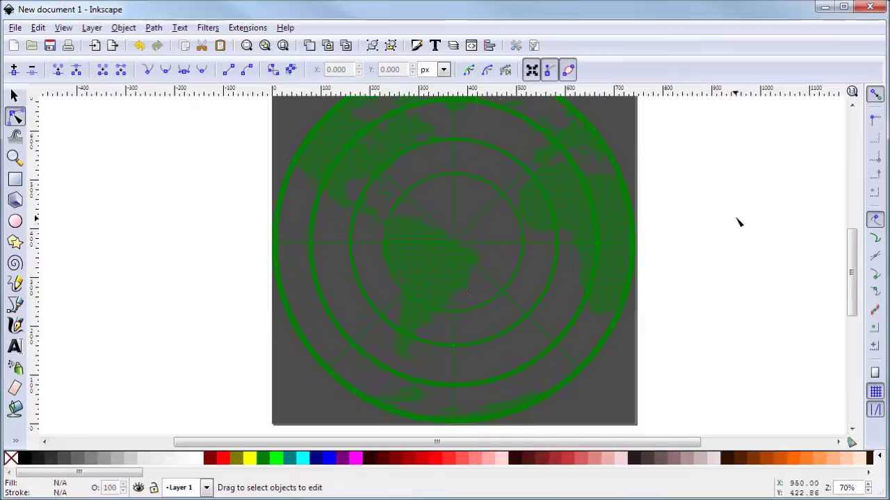
Step: Change the radar's background square from dark grey to black
scroll(730, 216, up, 1)
scroll(719, 234, left, 1)
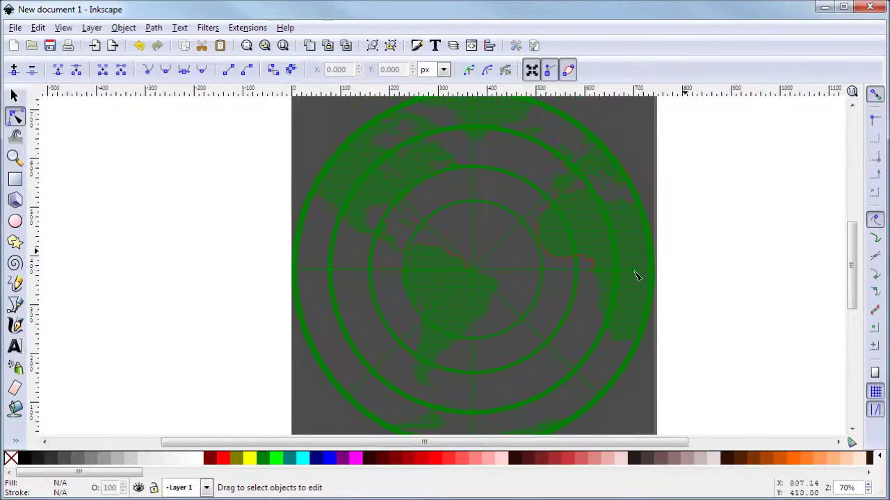
click(646, 151)
scroll(645, 150, up, 1)
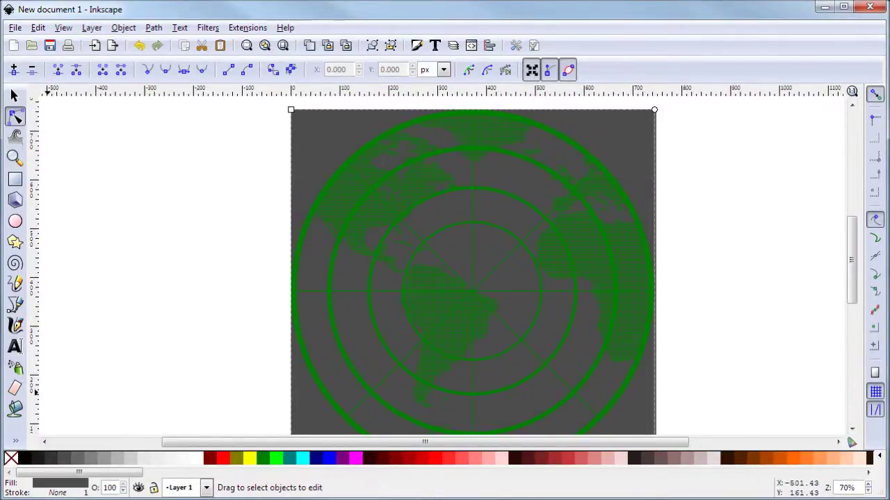
click(27, 460)
key(Escape)
scroll(574, 240, down, 1)
scroll(574, 240, right, 2)
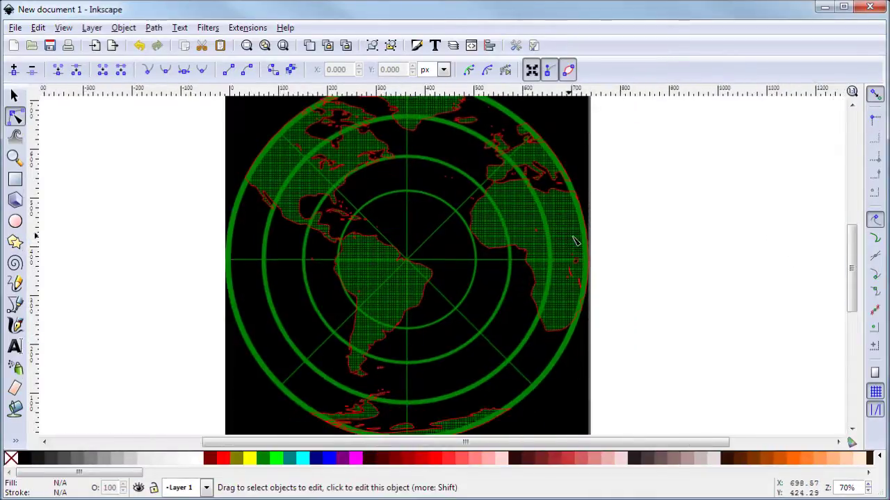
ctrl+scroll(569, 272, down, 2)
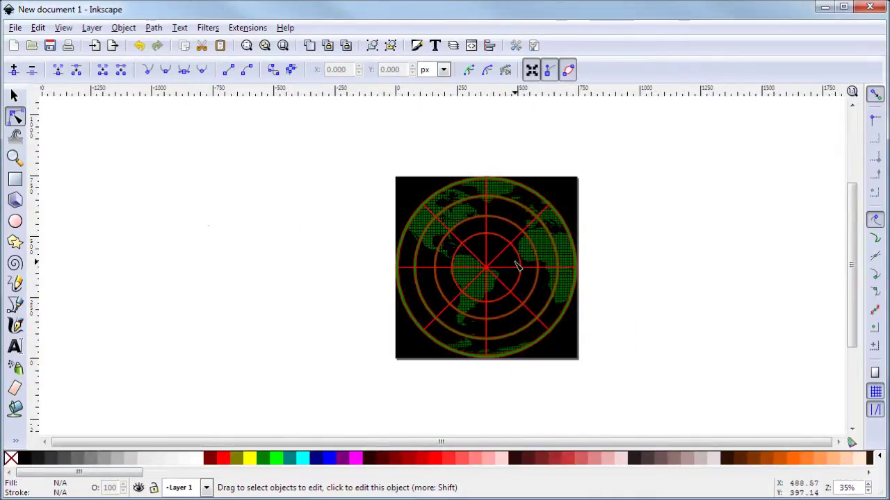
Step: Draw a circle about 64 px across near the radar's centre and fill it with bright green at 100% opacity
ctrl+scroll(591, 227, up, 1)
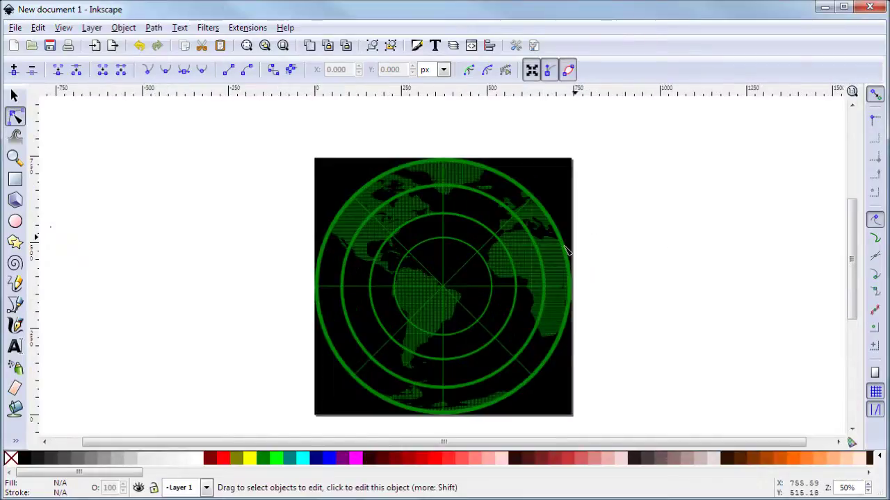
scroll(544, 197, down, 2)
scroll(544, 197, right, 1)
ctrl+scroll(391, 215, up, 2)
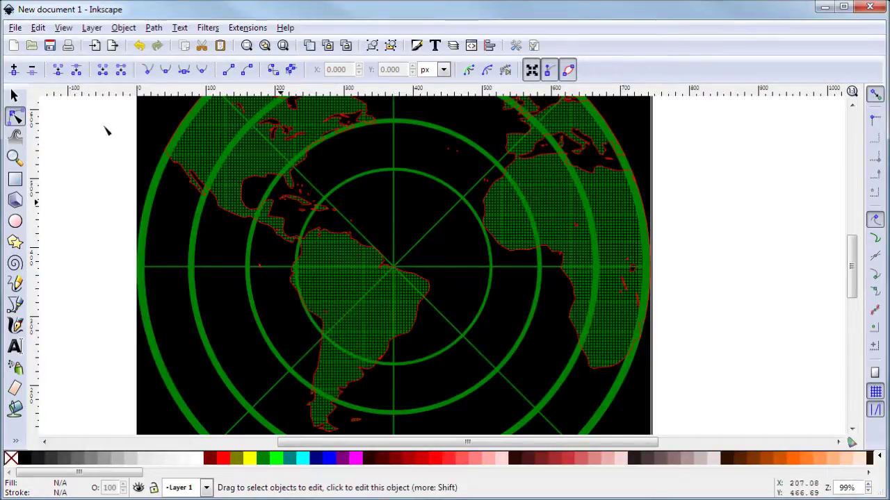
click(15, 221)
drag(393, 261, 436, 303)
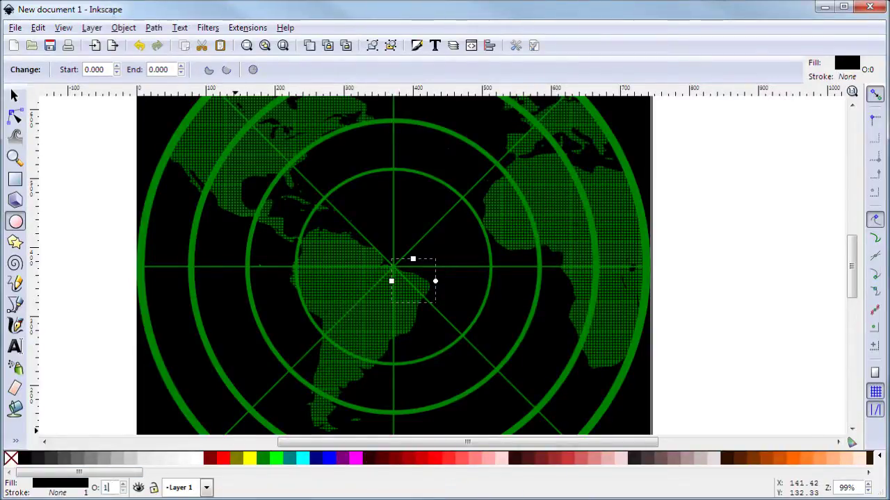
click(16, 95)
click(276, 458)
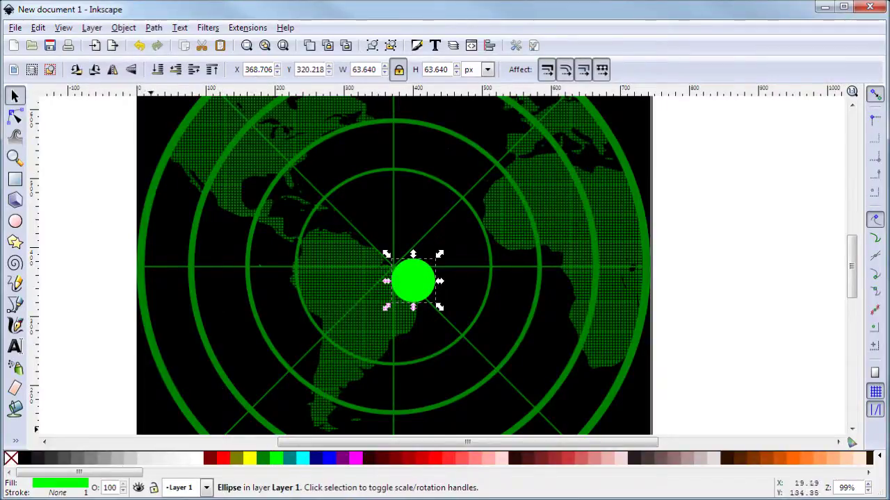
Step: Scale the bright green circle proportionally to a width of 5 px
triple_click(365, 71)
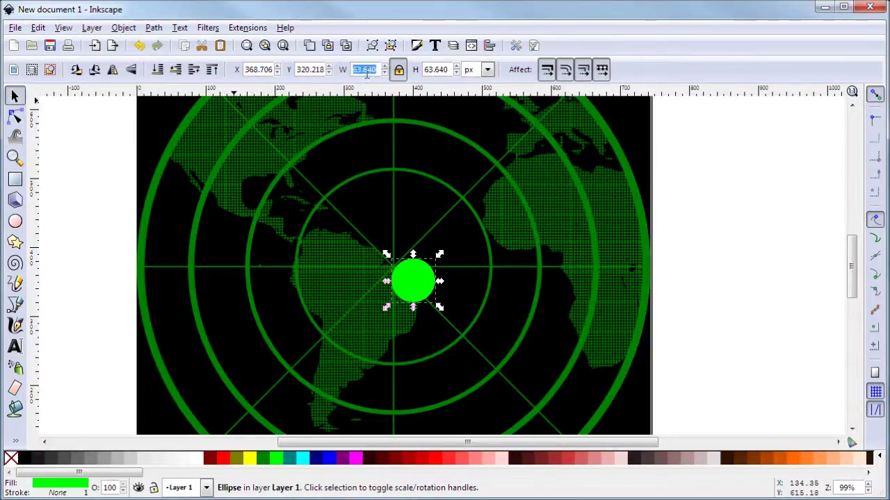
text(5)
key(Return)
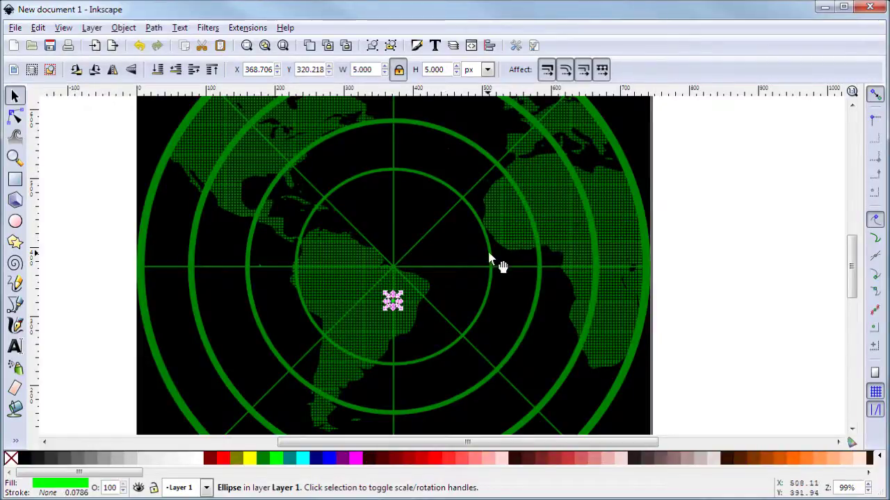
Step: Centre the small green circle horizontally and vertically on the black background square with Align and Distribute
shift+click(447, 289)
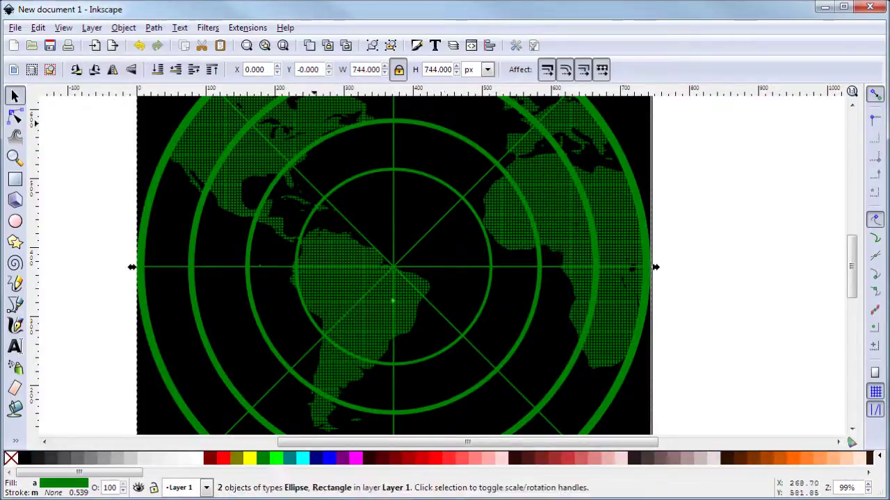
click(490, 46)
drag(452, 2, 451, 71)
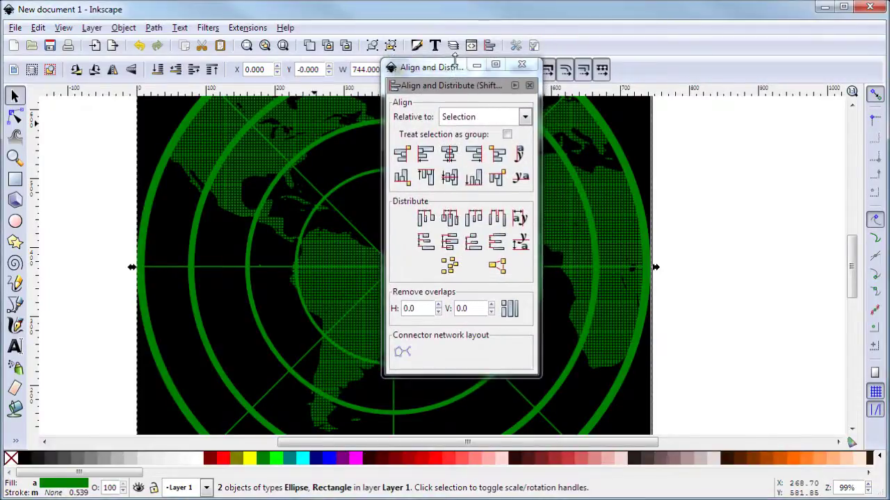
drag(456, 64, 148, 82)
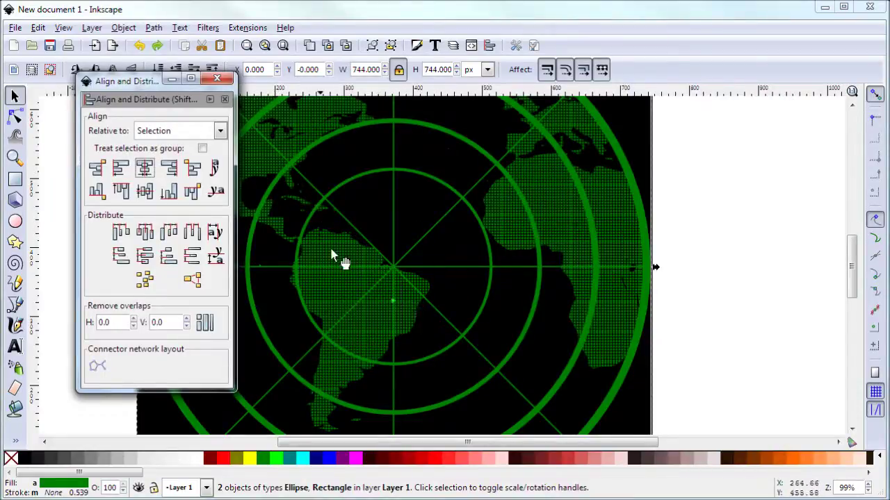
click(146, 193)
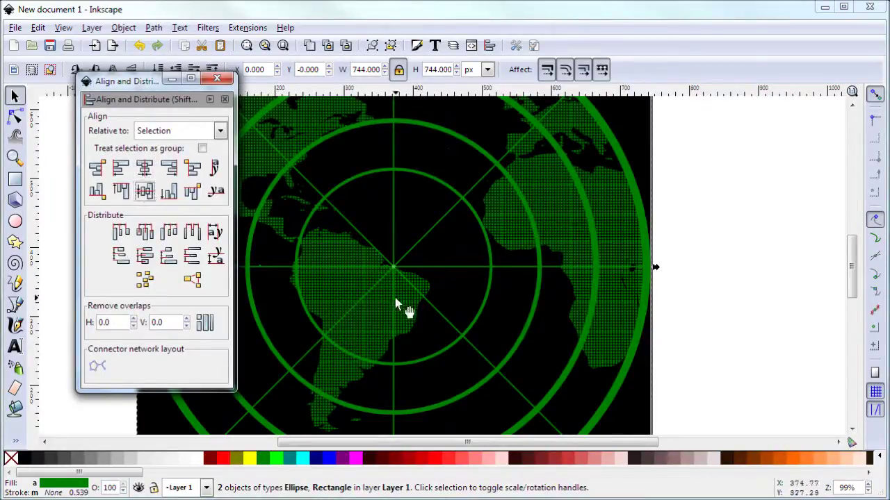
click(681, 265)
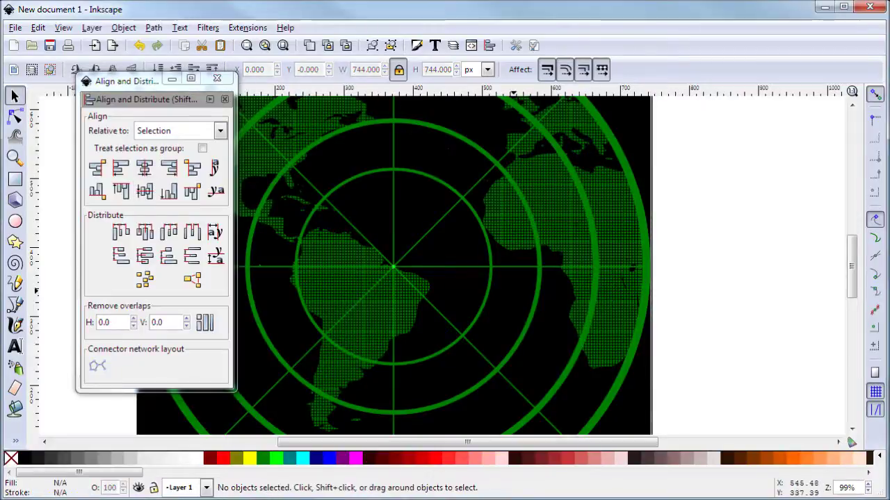
Step: Scale the centre dot proportionally to 10 px and centre it again on the background square along both axes
click(394, 267)
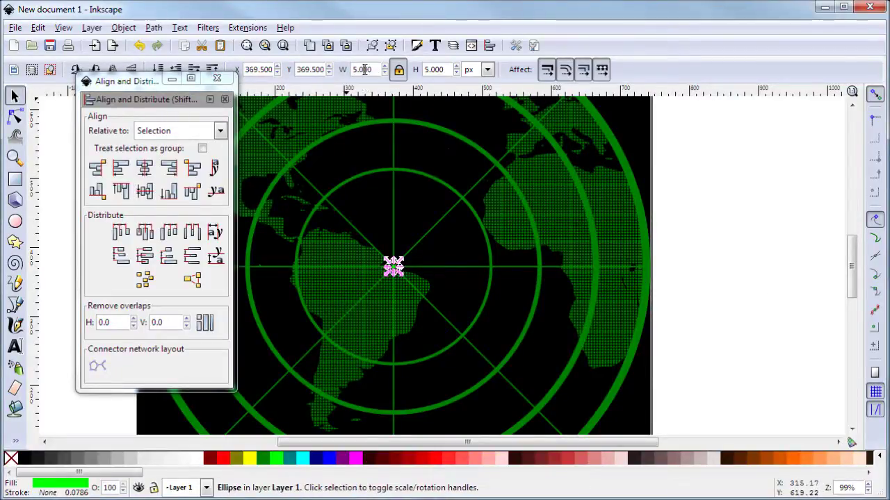
text(1)
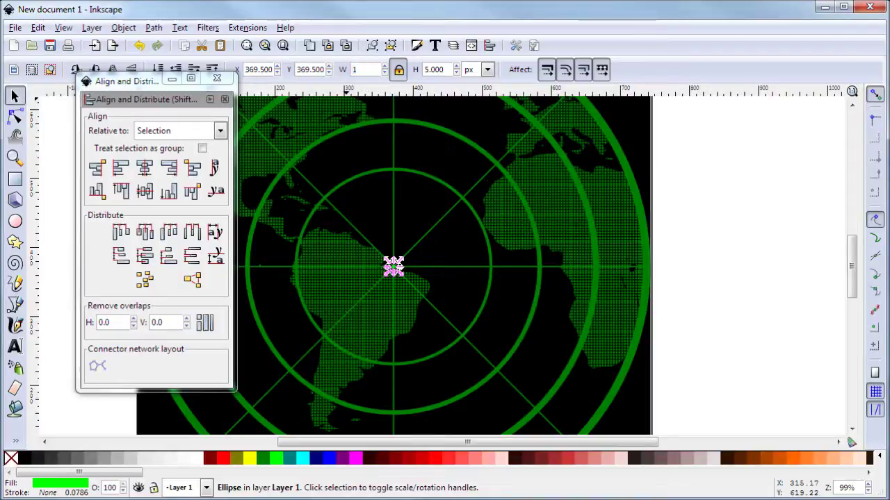
key(Return)
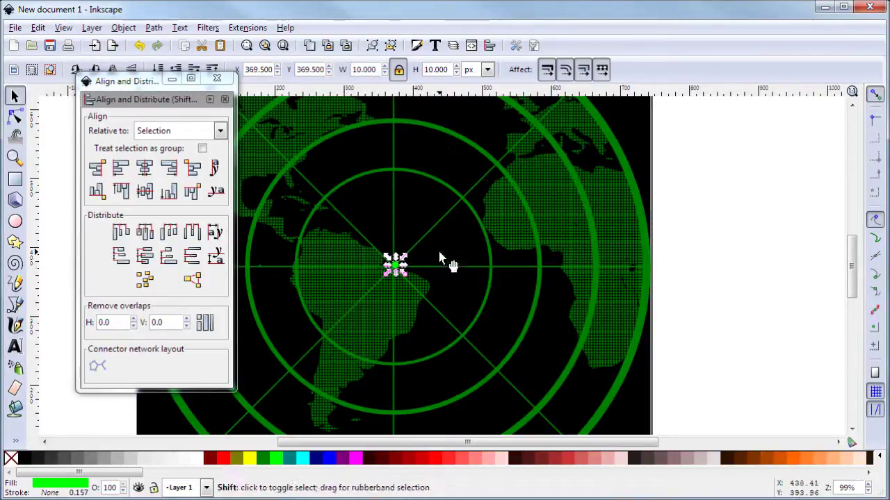
shift+click(409, 256)
click(144, 191)
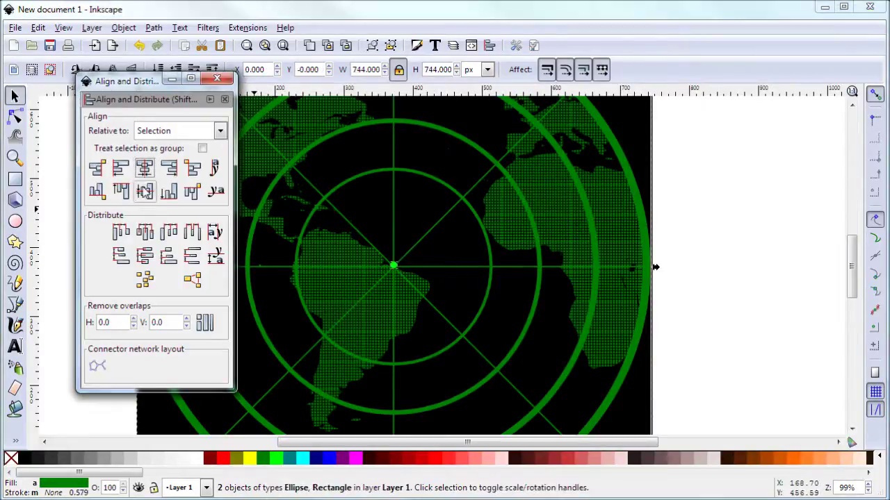
click(762, 258)
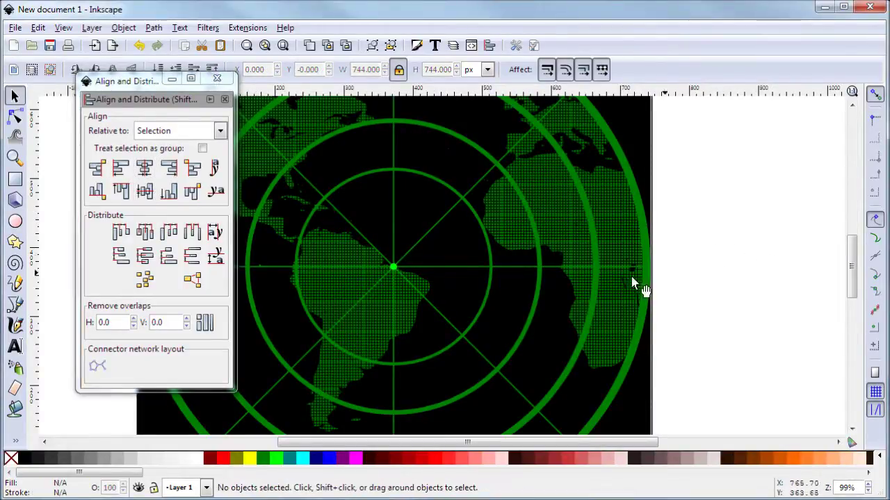
Step: Scale the centre dot proportionally to 12 px, centre it on the background square again and close Align and Distribute
click(395, 266)
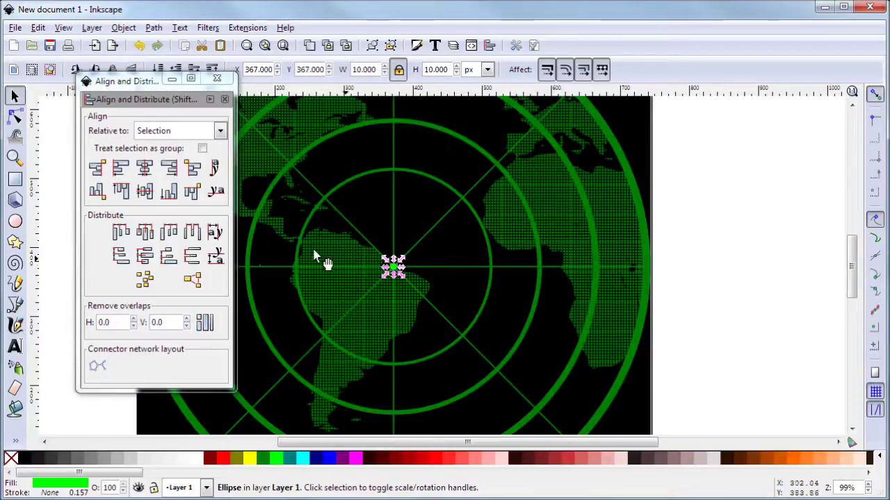
double_click(371, 70)
text(12)
key(Return)
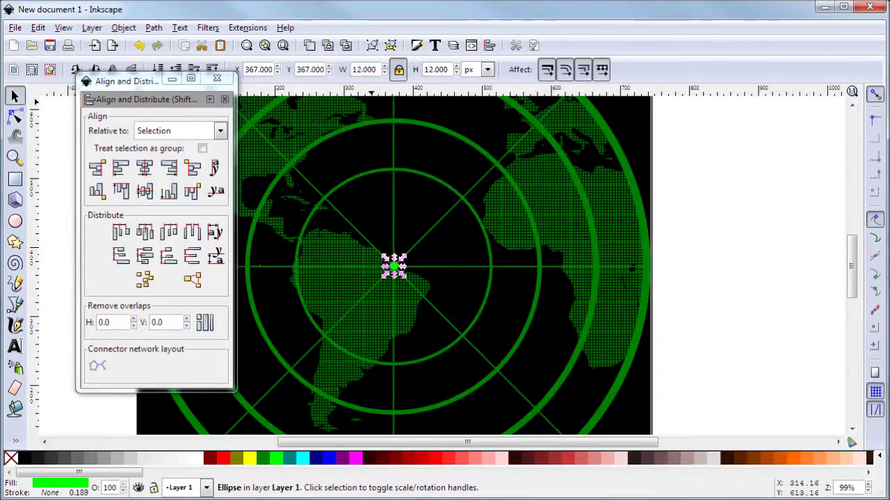
shift+click(461, 258)
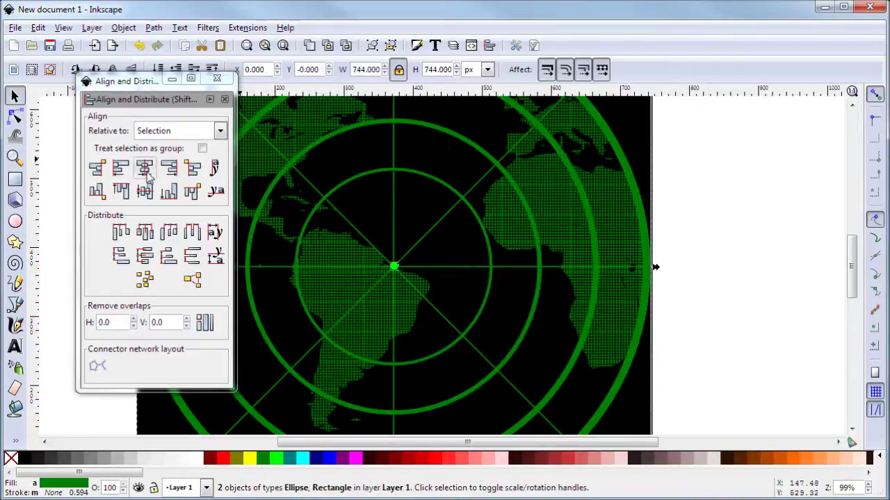
click(695, 268)
ctrl+scroll(490, 299, down, 2)
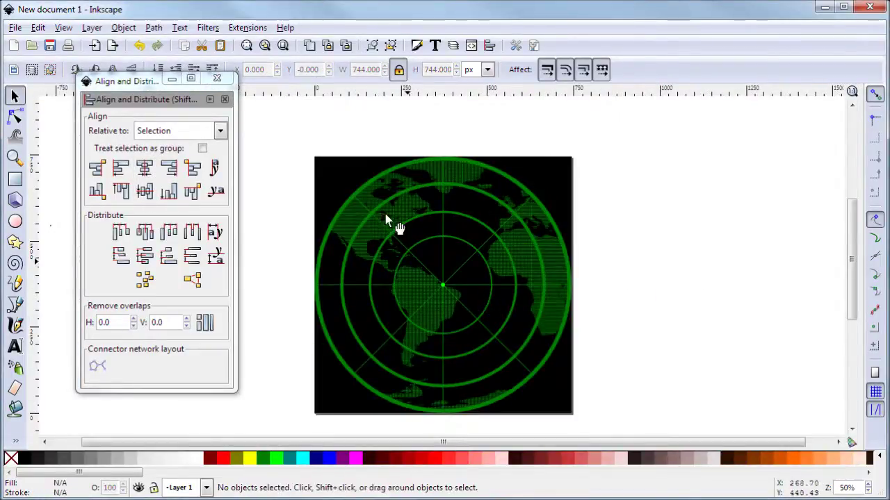
click(217, 77)
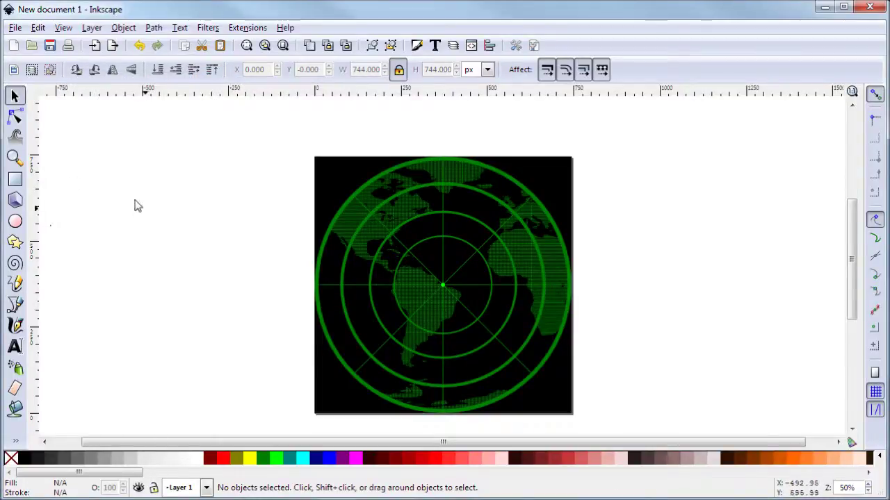
Step: Draw a vertical bright green rectangle over the radar and, with proportions unlocked, set it to 5 px wide and 600 px high
click(15, 179)
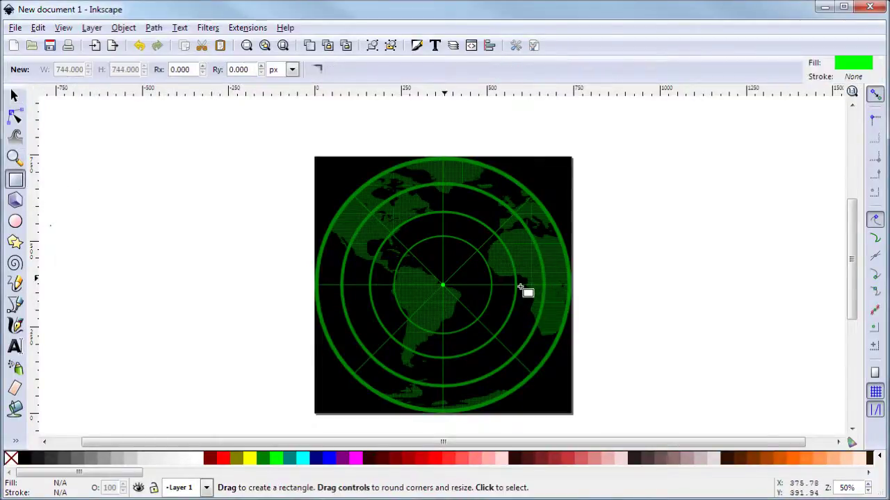
drag(433, 182, 450, 310)
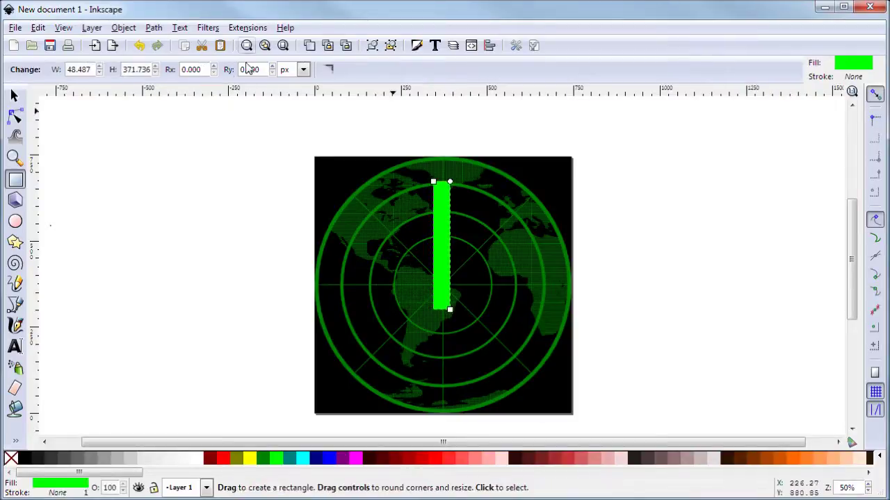
click(16, 95)
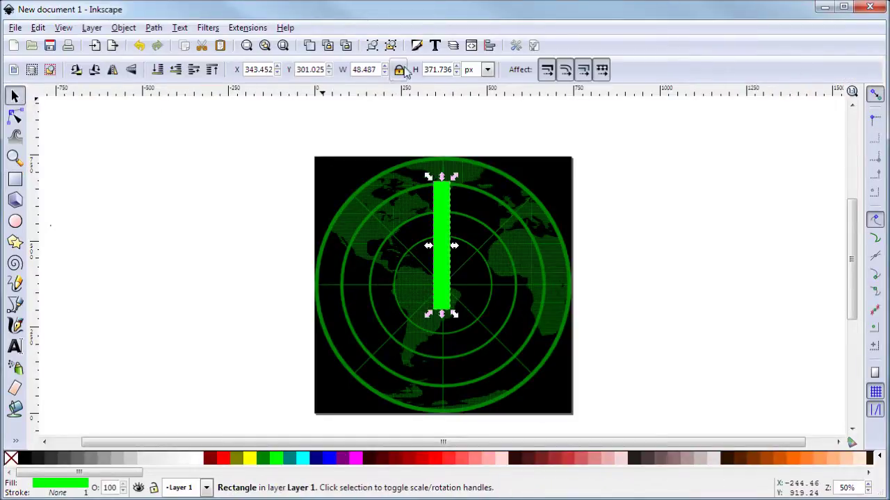
double_click(366, 71)
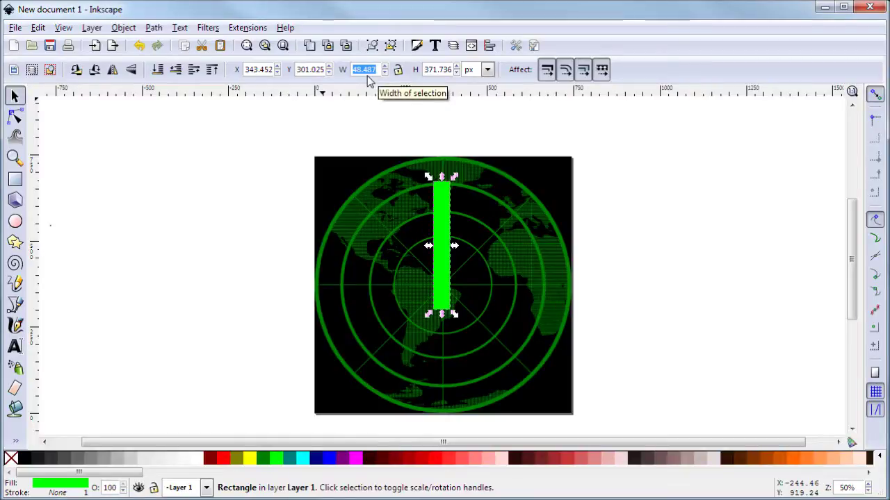
text(5)
key(Return)
double_click(450, 73)
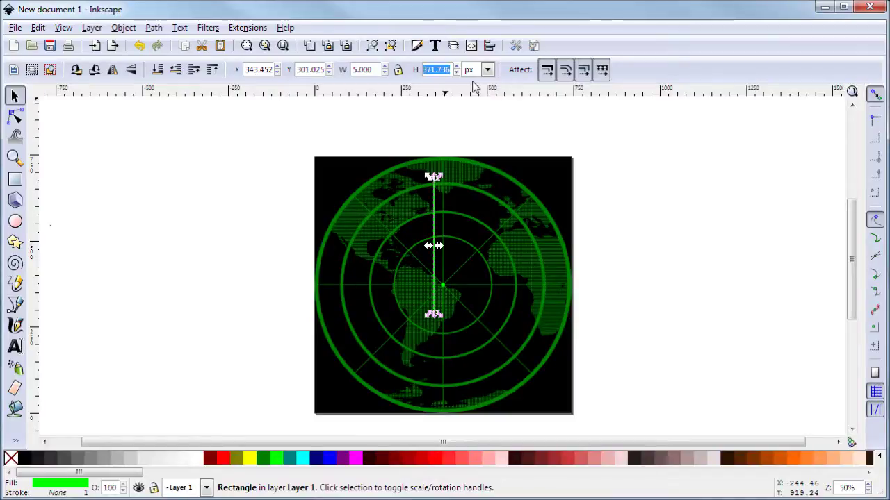
text(600)
key(Return)
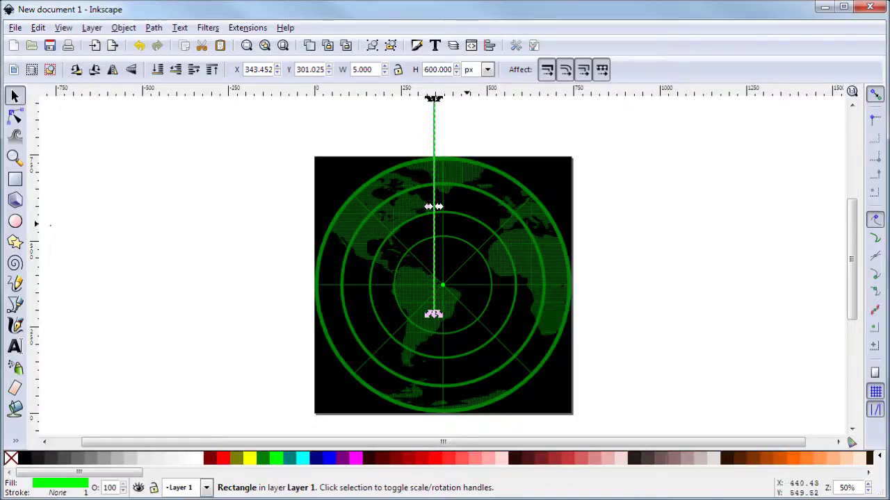
Step: Move the thin green strip down within the radar and centre it horizontally and vertically on the background square
drag(445, 185, 430, 218)
drag(432, 247, 435, 256)
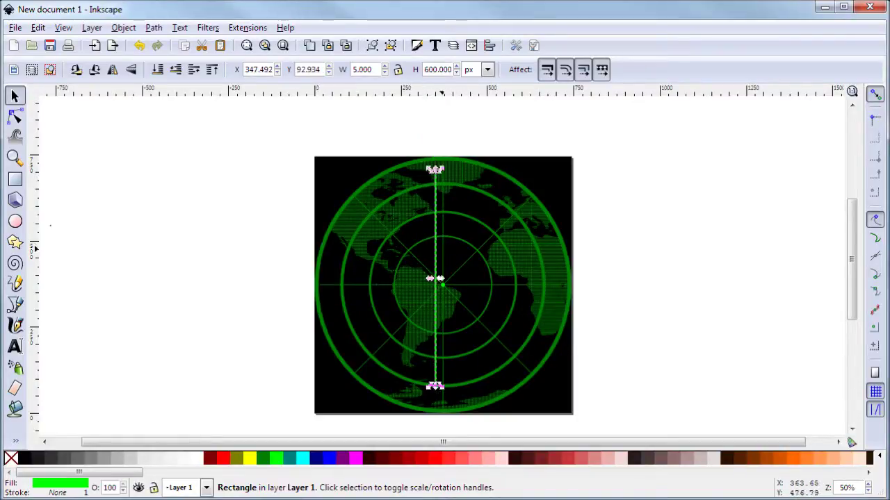
shift+click(463, 252)
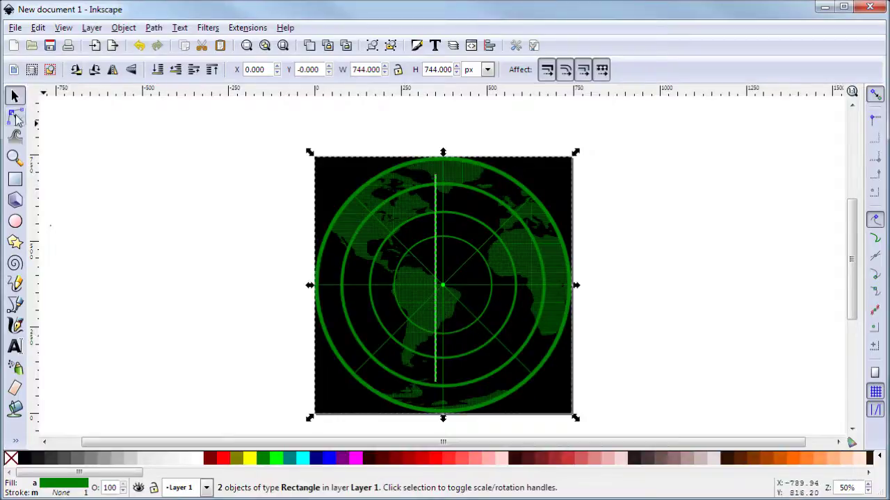
click(489, 45)
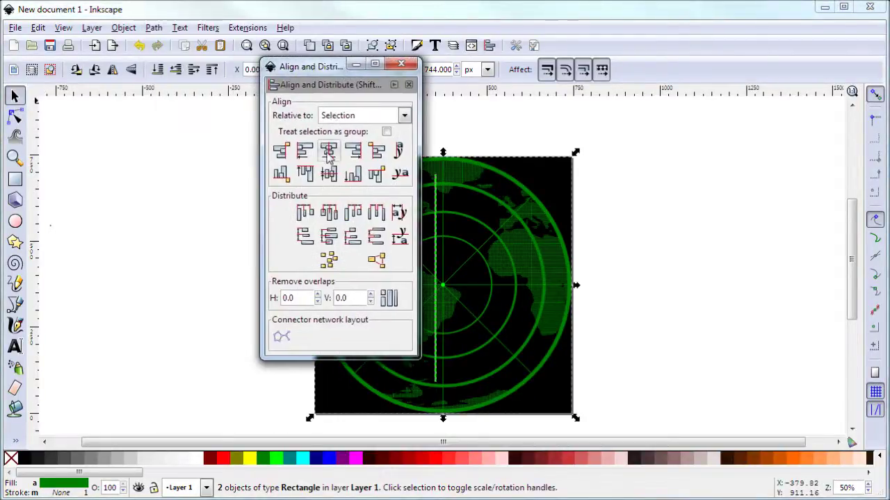
click(328, 151)
click(329, 175)
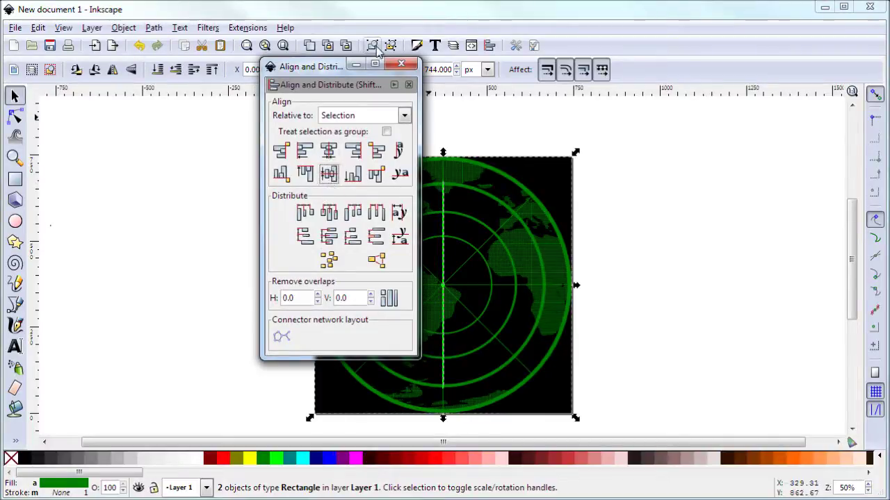
click(401, 63)
click(791, 260)
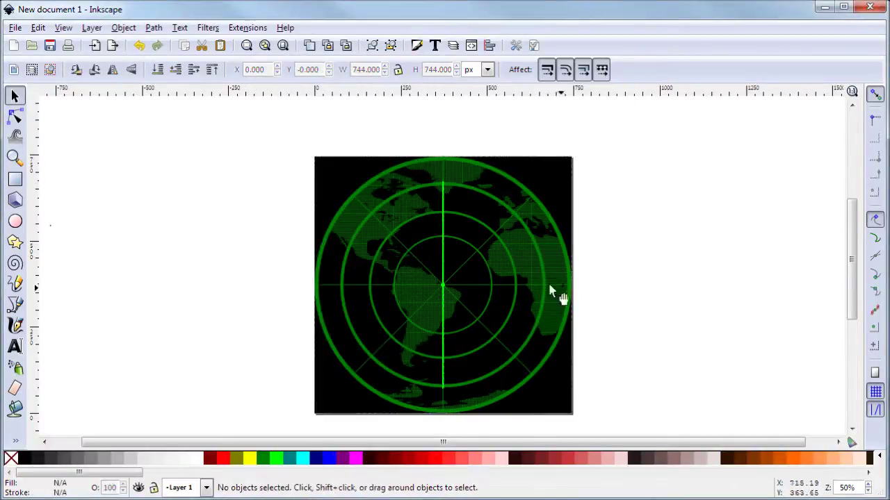
Step: Set the centred green strip's height to 300 px and check its end at the centre dot
click(443, 258)
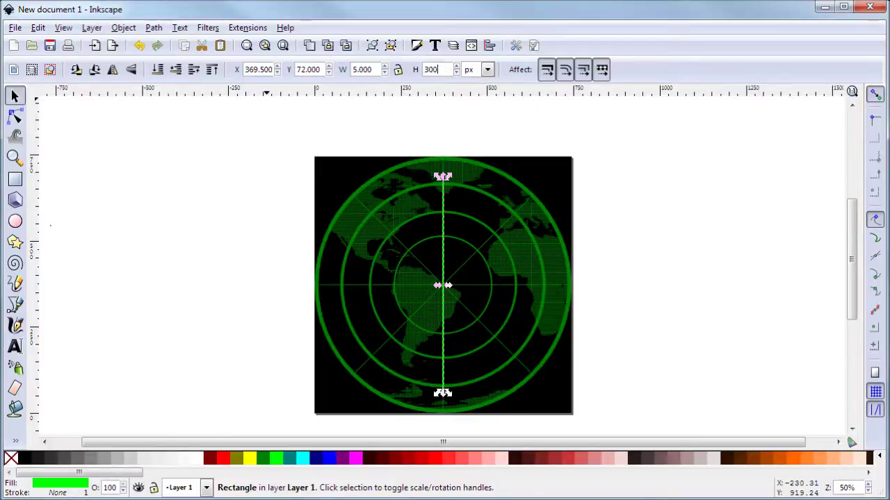
text(300)
key(Return)
scroll(449, 292, up, 4)
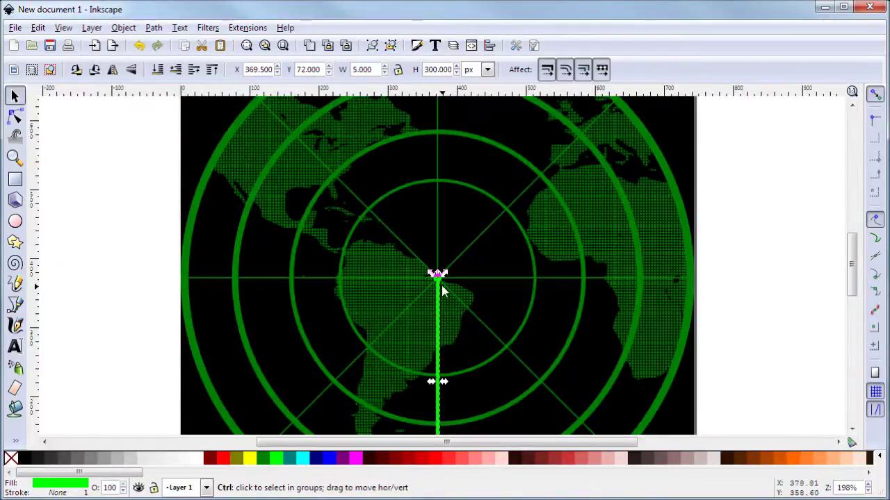
scroll(446, 291, up, 2)
scroll(445, 275, up, 2)
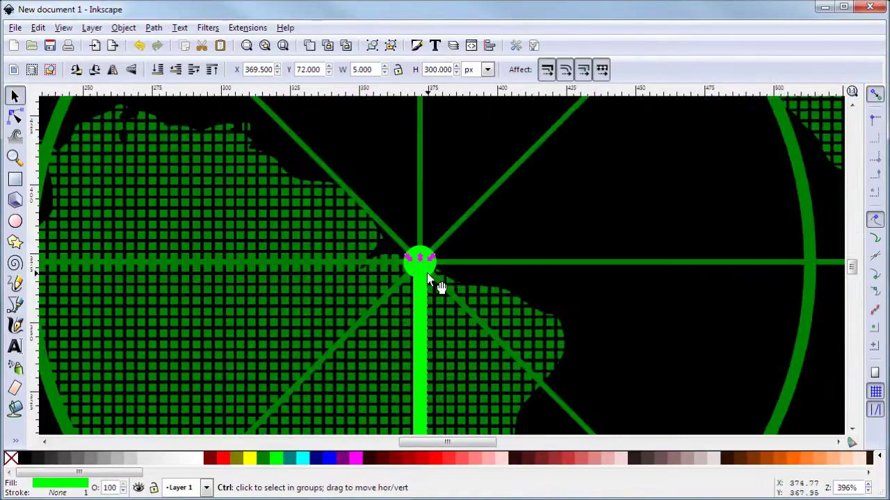
Step: Unite the bright green strip and the centre dot into a single path
scroll(426, 273, up, 2)
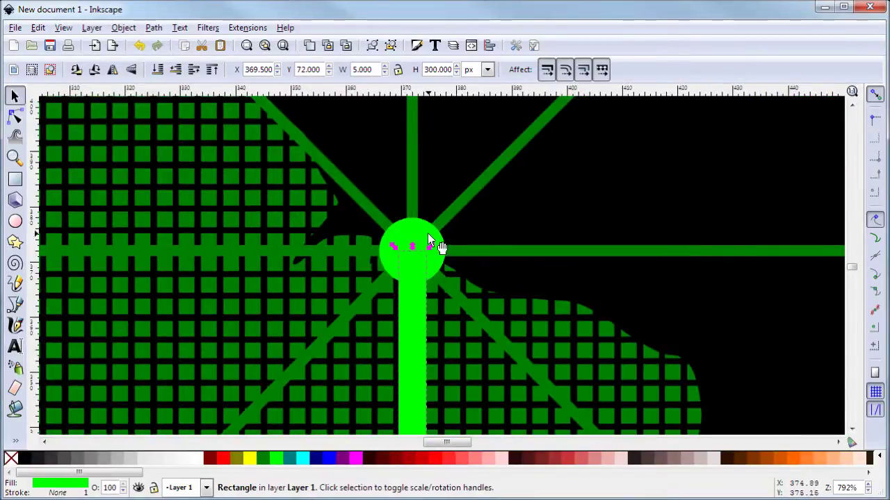
shift+click(432, 241)
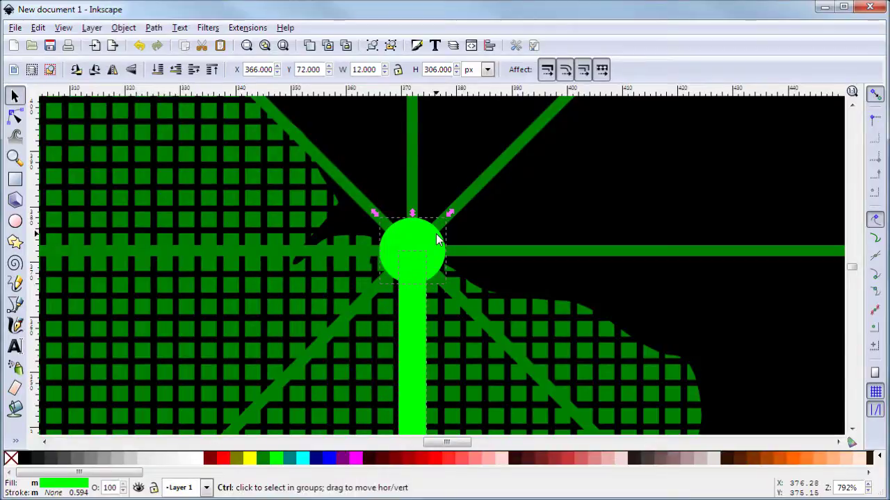
key(ctrl+plus)
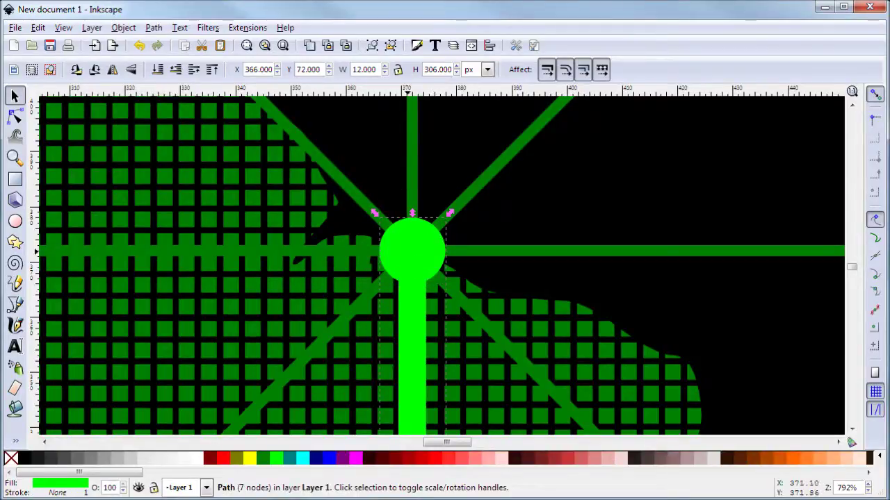
Step: Move the rotation centre of the combined sweep shape up to the middle of the centre dot
ctrl+scroll(423, 258, down, 4)
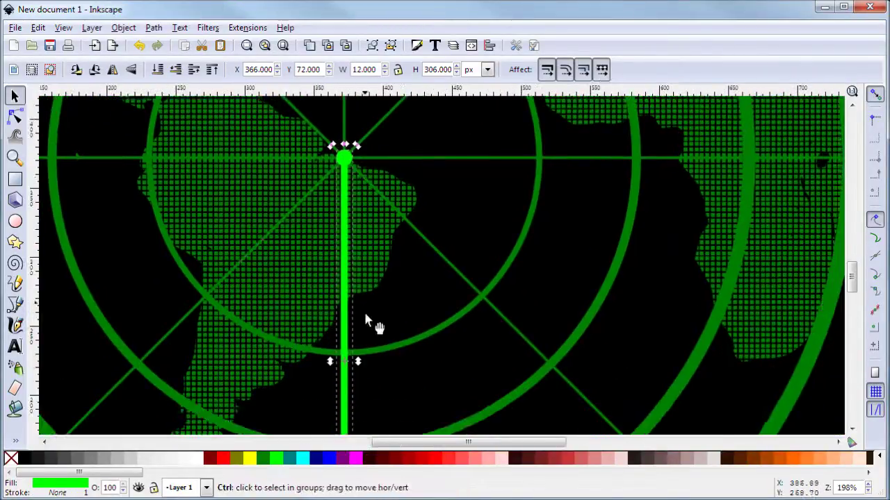
drag(347, 365, 351, 176)
ctrl+scroll(350, 240, up, 2)
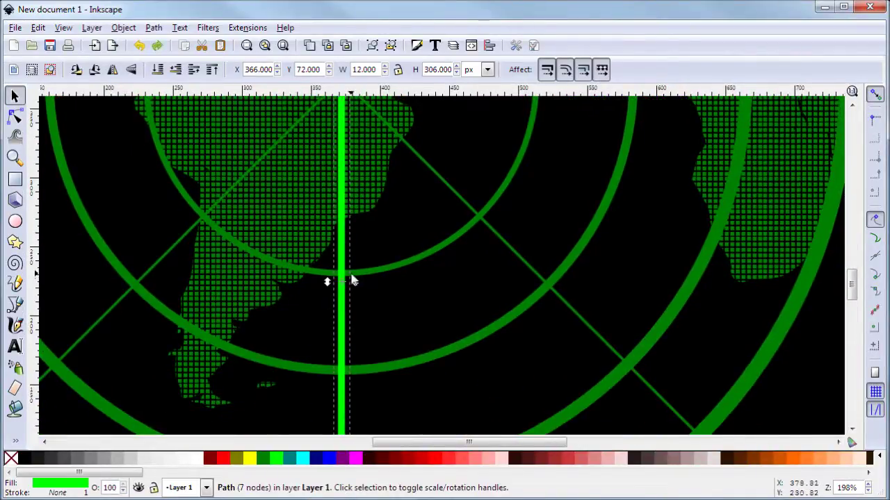
ctrl+scroll(343, 292, up, 2)
alt+click(345, 267)
alt+click(345, 268)
click(346, 269)
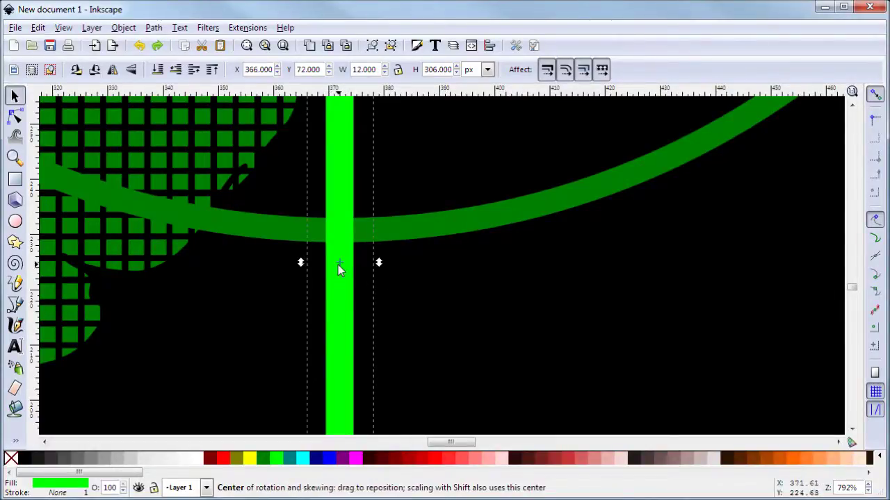
scroll(337, 272, up, 4)
ctrl+scroll(369, 348, down, 2)
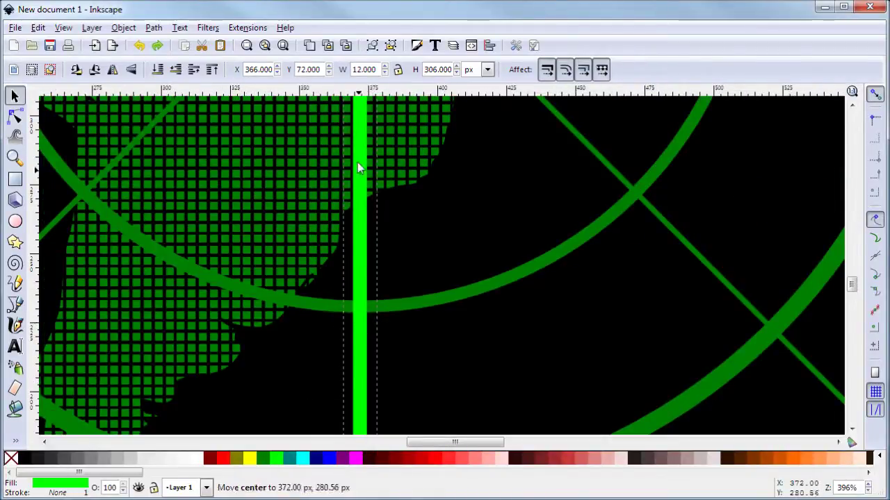
ctrl+scroll(370, 298, down, 2)
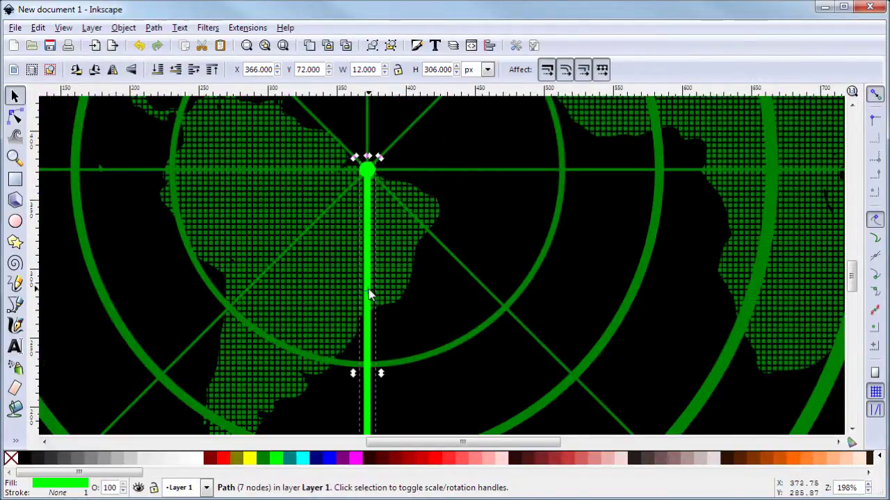
ctrl+scroll(372, 184, up, 6)
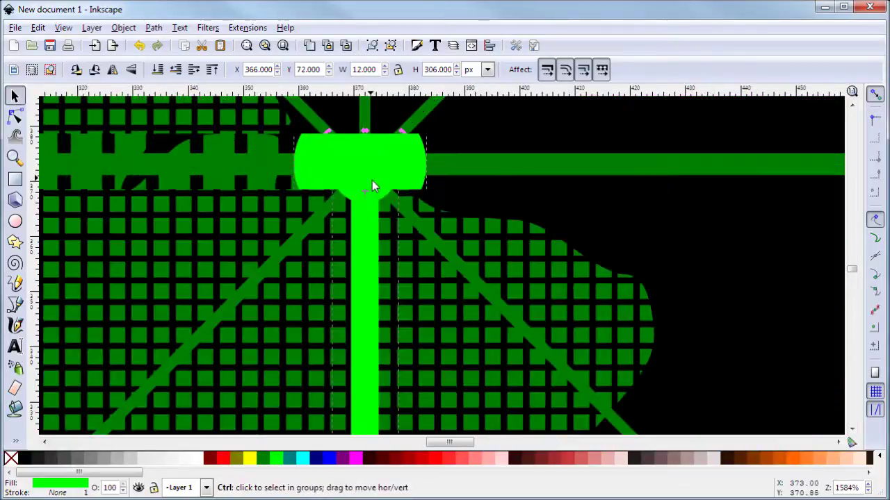
drag(364, 209, 362, 174)
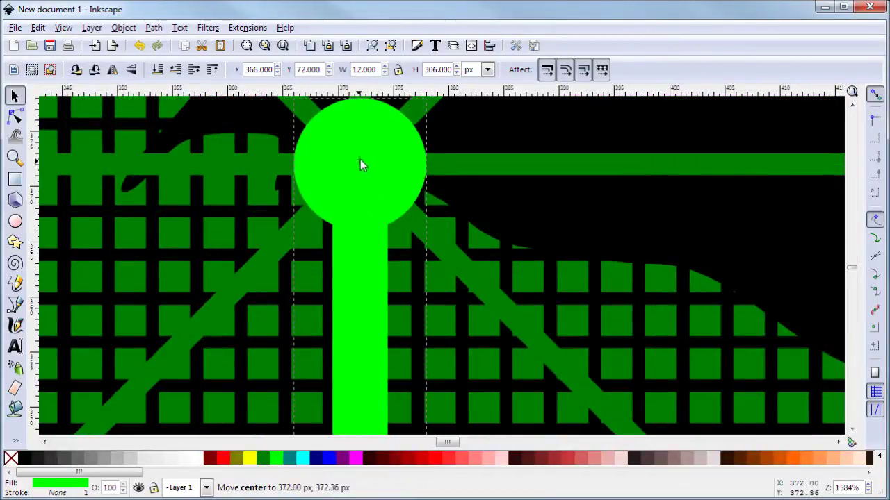
Step: Rotate the sweep line about the centre dot until it points up and left, about 30° from vertical
ctrl+scroll(376, 176, down, 6)
ctrl+scroll(379, 181, down, 5)
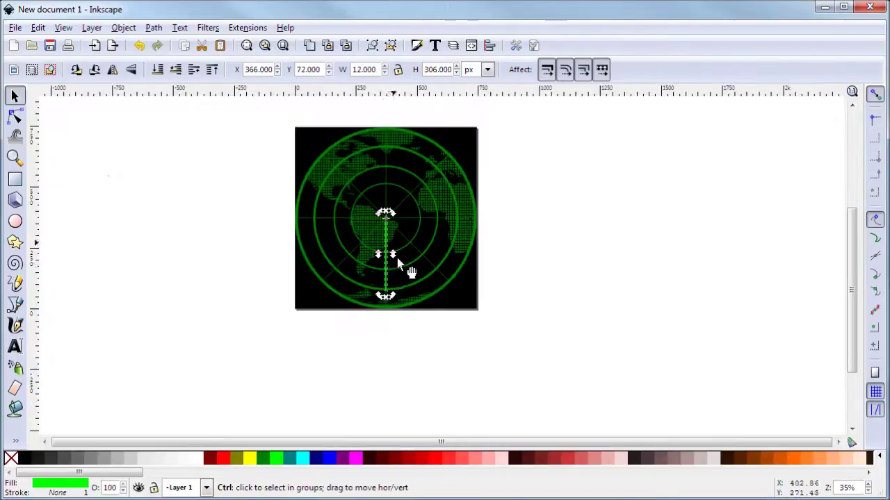
drag(387, 352, 291, 199)
ctrl+scroll(343, 220, up, 4)
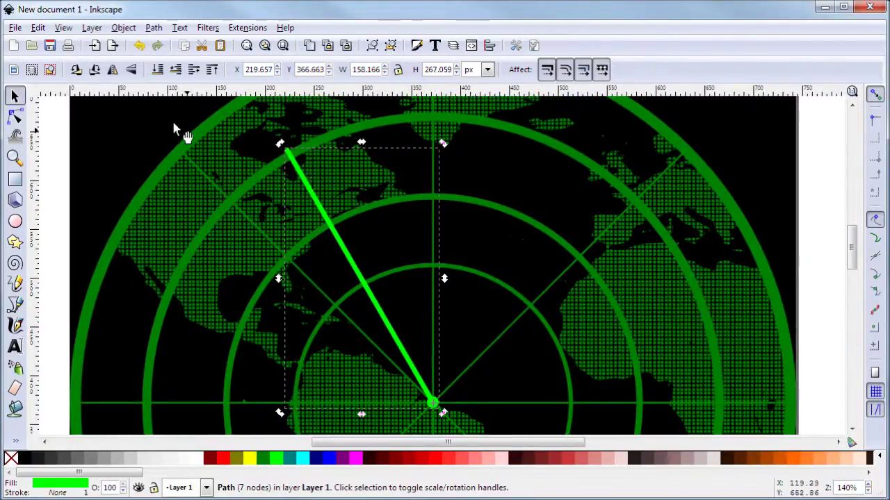
Step: Try to move the end nodes at the sweep line's outer tip and undo the change
click(16, 116)
mouse_move(279, 149)
mouse_down()
mouse_move(301, 198)
mouse_move(319, 204)
mouse_move(266, 159)
mouse_up()
key(ctrl+z)
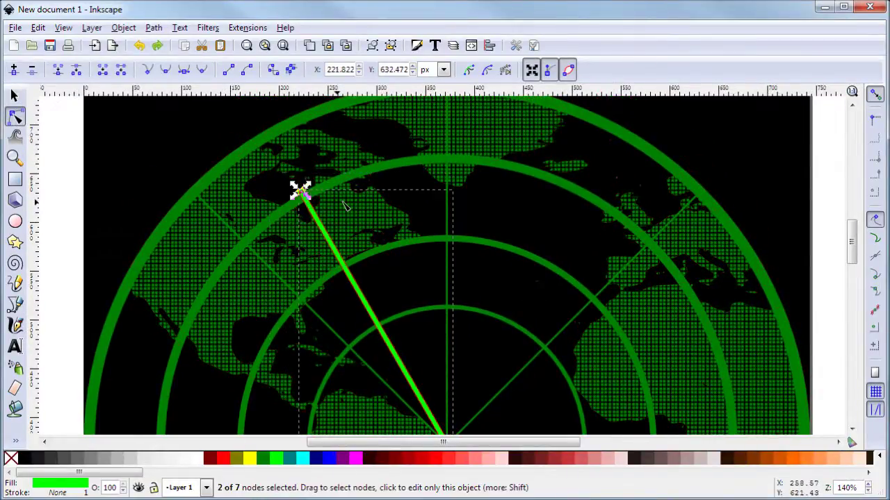
Step: Scale the sweep line down proportionally from its outer tip to about 148 by 250 px and deselect it
scroll(347, 205, down, 2)
click(706, 221)
click(704, 221)
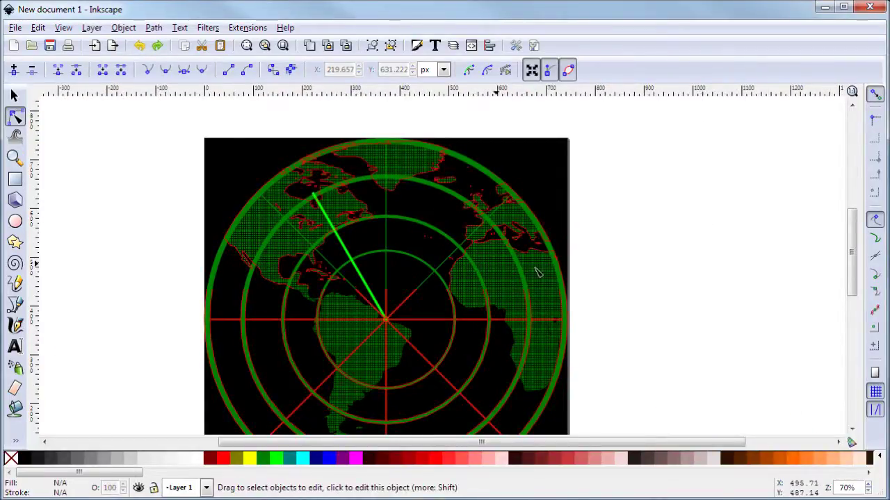
click(331, 220)
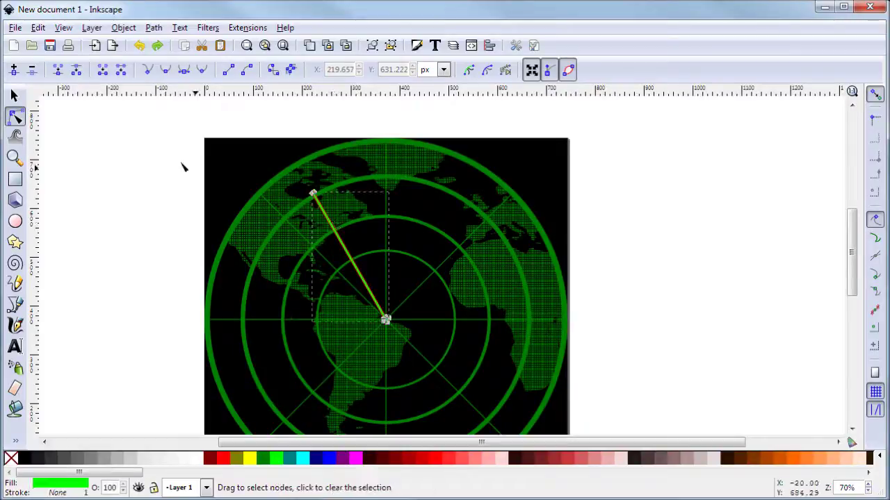
click(15, 95)
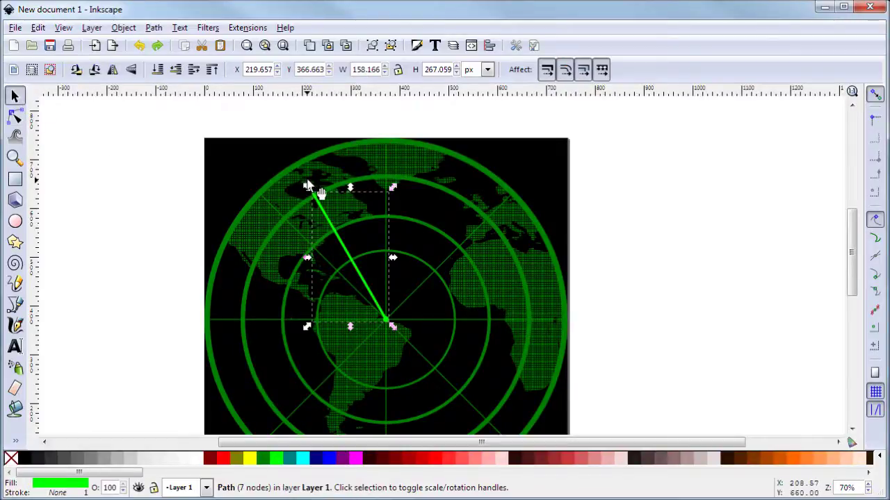
drag(307, 186, 314, 192)
click(726, 262)
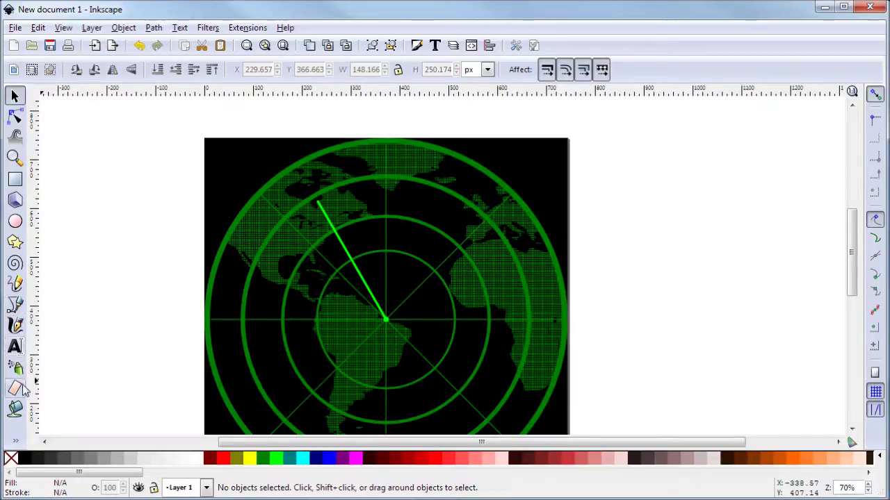
Step: Draw a closed four-cornered path from the sweep tip to the centre dot, along the lower-left diagonal to the third ring, and beyond the radar's left edge
click(15, 305)
scroll(325, 213, up, 4)
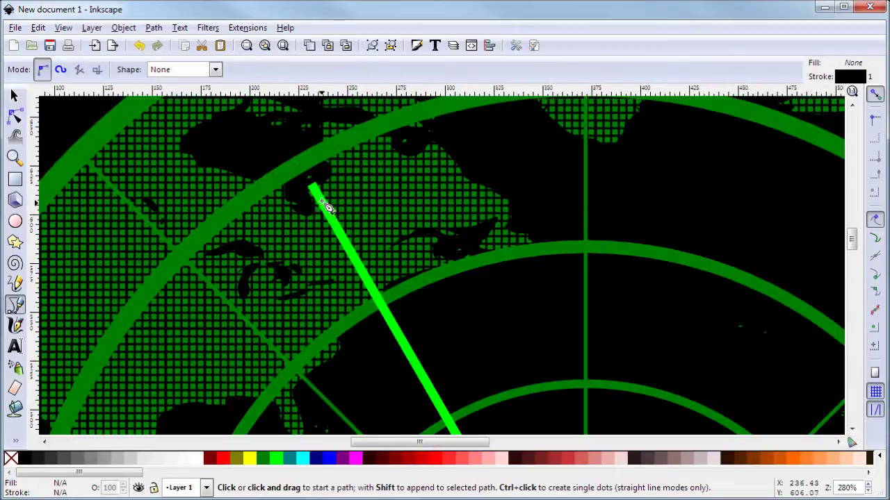
click(313, 188)
scroll(357, 278, down, 3)
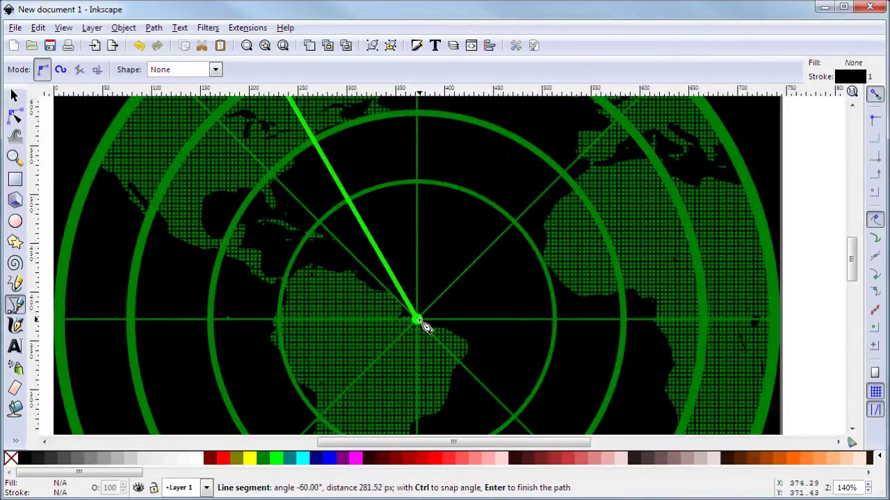
click(417, 318)
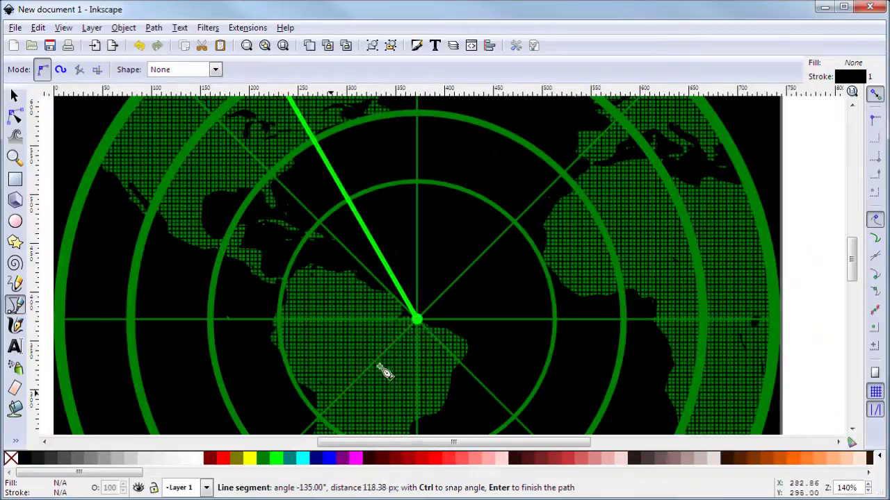
scroll(382, 359, down, 3)
scroll(381, 360, left, 2)
scroll(448, 256, down, 2)
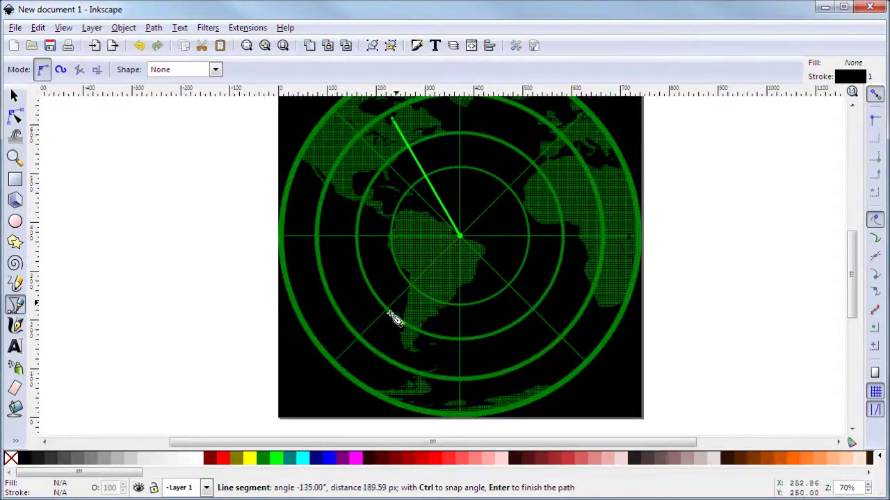
click(356, 340)
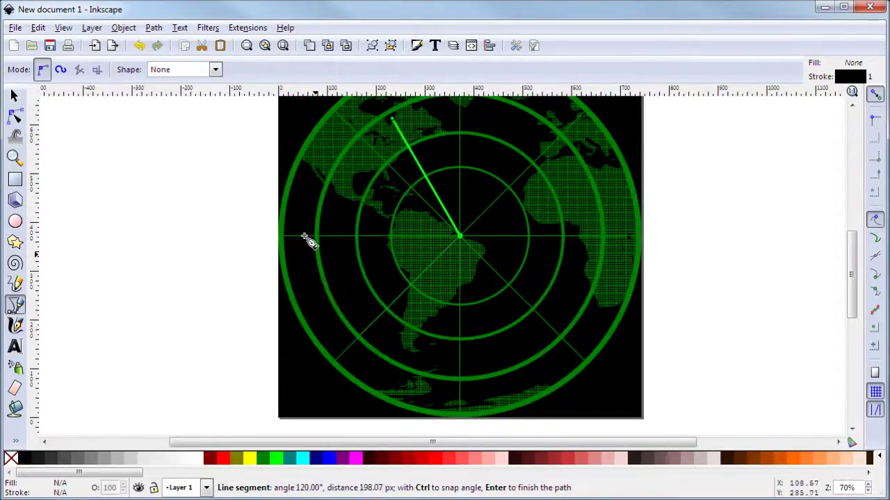
click(269, 190)
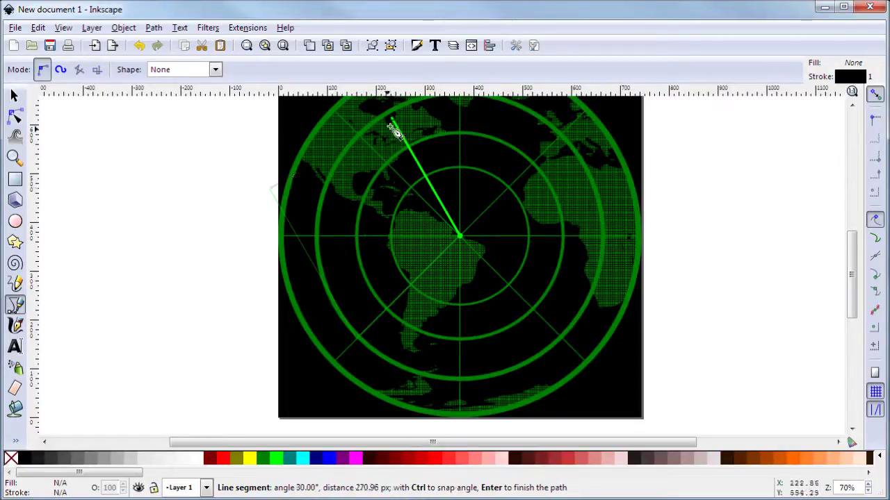
click(392, 118)
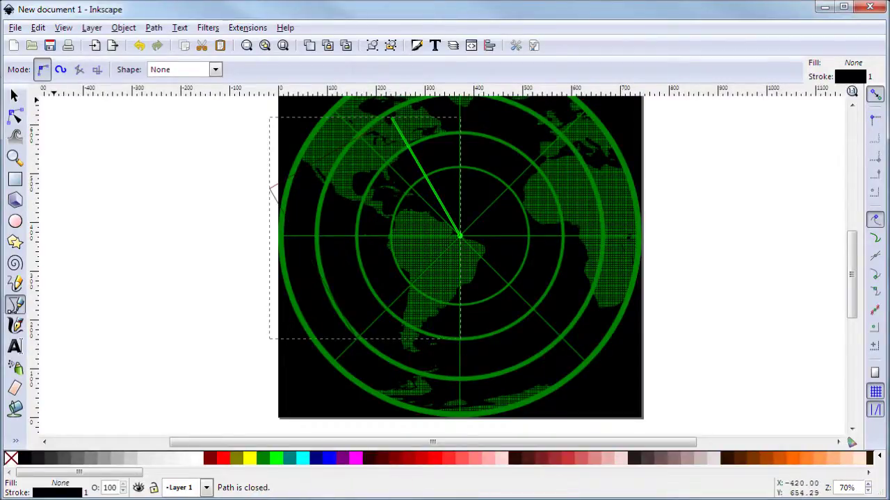
Step: Fill the four-cornered shape green and give it a linear gradient that fades to transparent from the sweep line outward
click(16, 116)
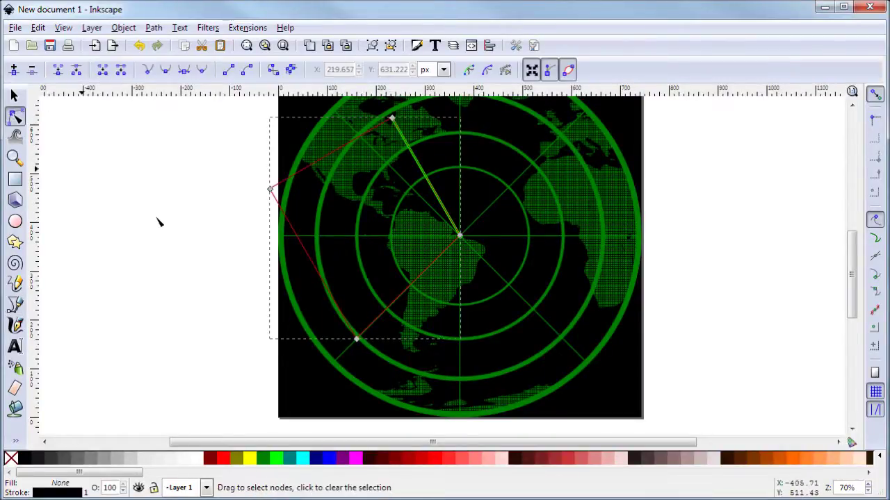
click(276, 458)
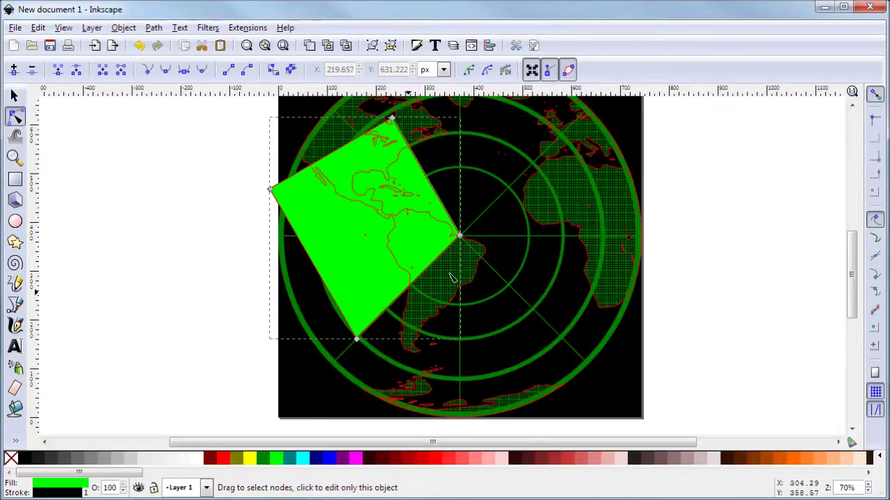
click(16, 441)
click(28, 439)
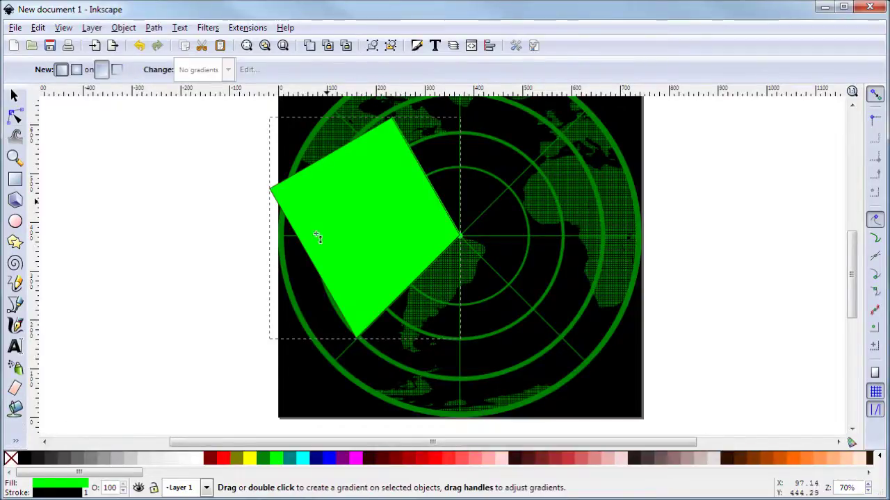
click(15, 442)
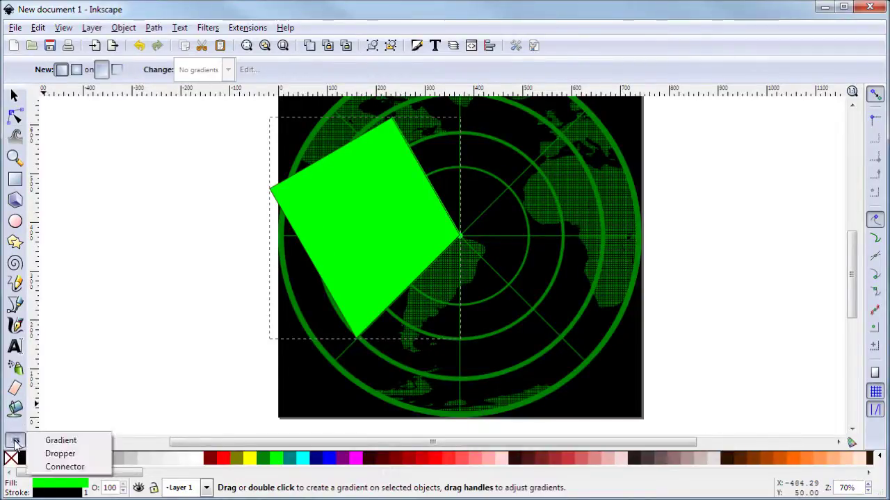
click(198, 333)
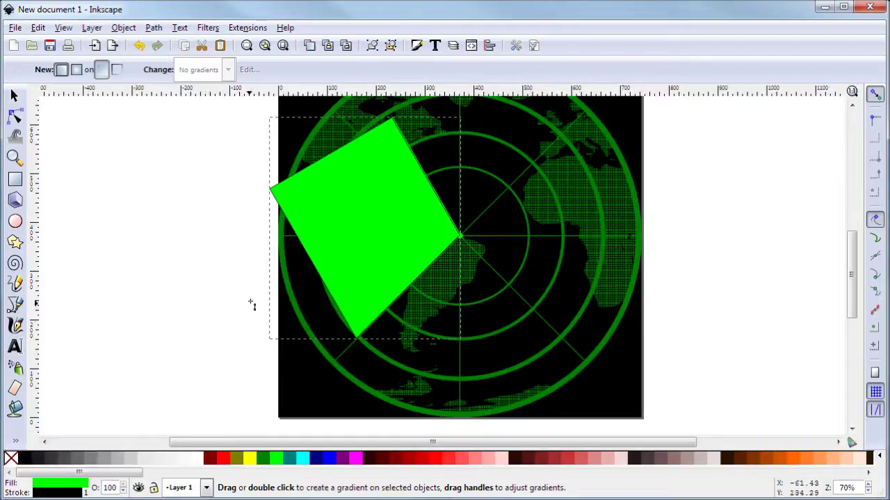
drag(438, 174, 265, 280)
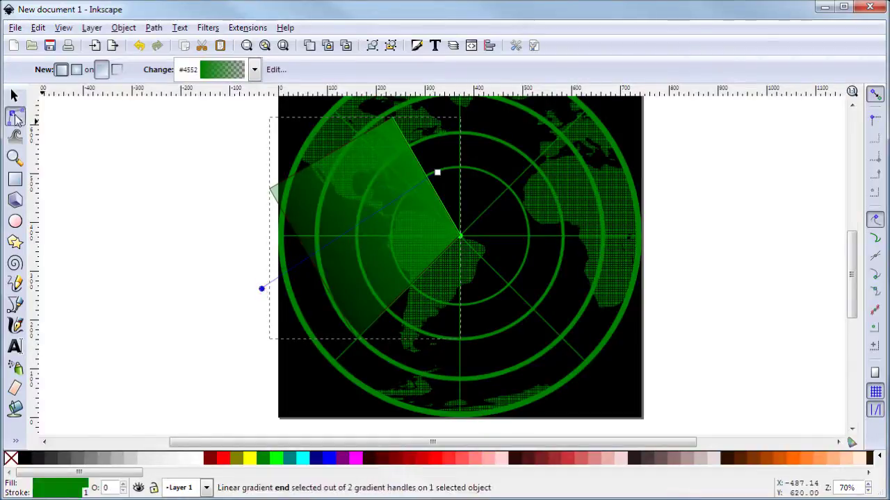
Step: Try to remove the gradient shape's stroke in Fill and Stroke, check its fill settings and close the dialog
click(16, 116)
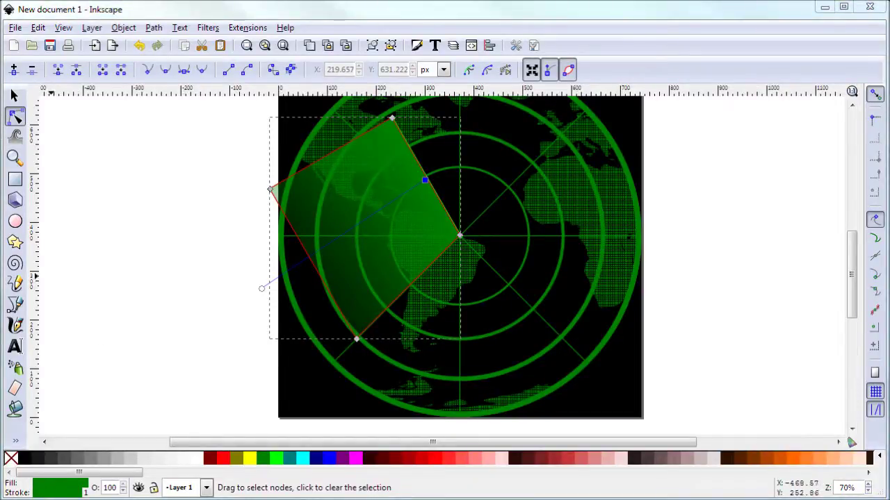
double_click(55, 488)
drag(355, 163, 416, 94)
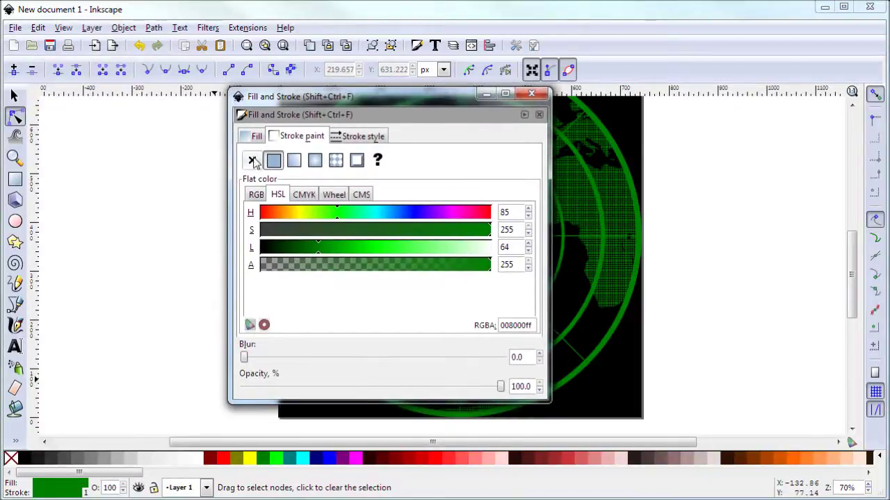
click(256, 136)
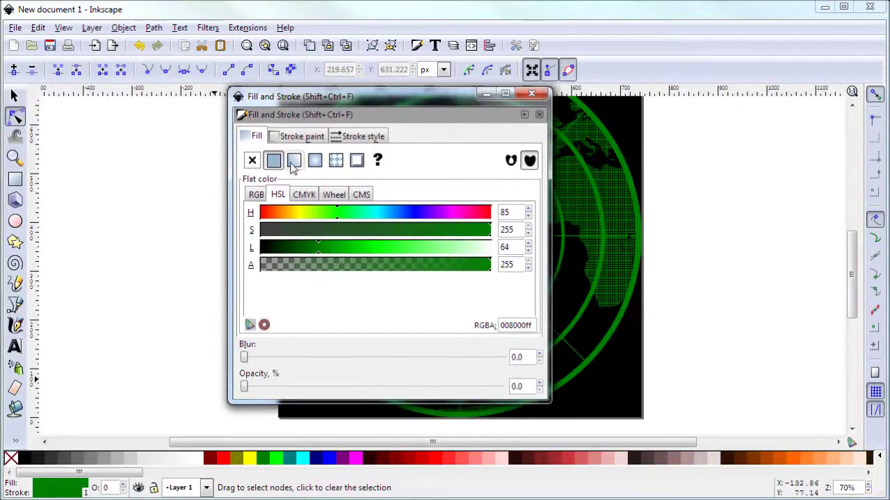
click(531, 93)
drag(480, 147, 415, 188)
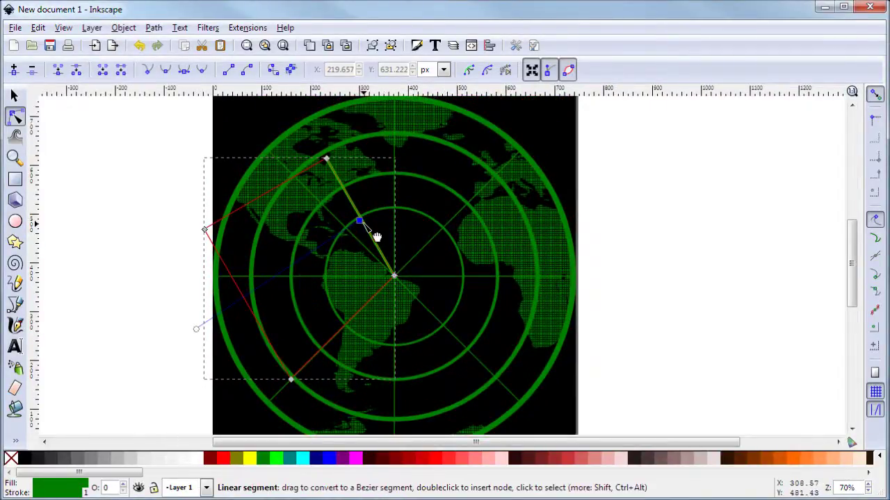
click(15, 440)
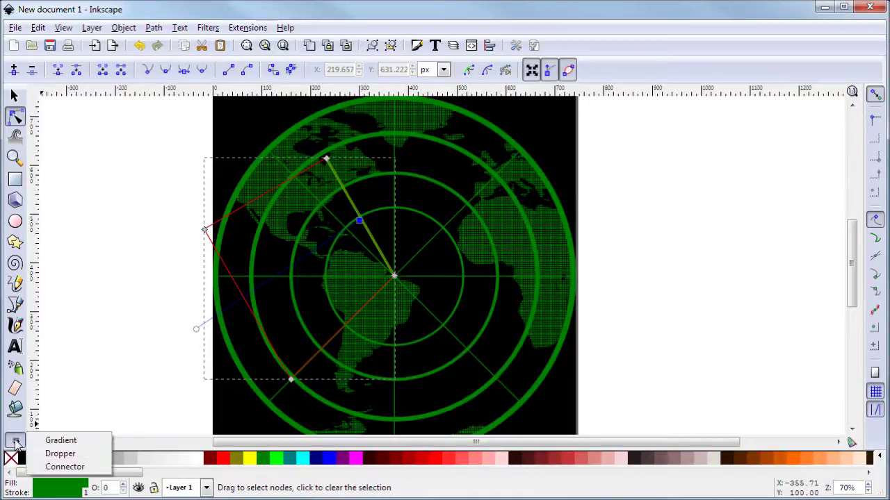
click(42, 440)
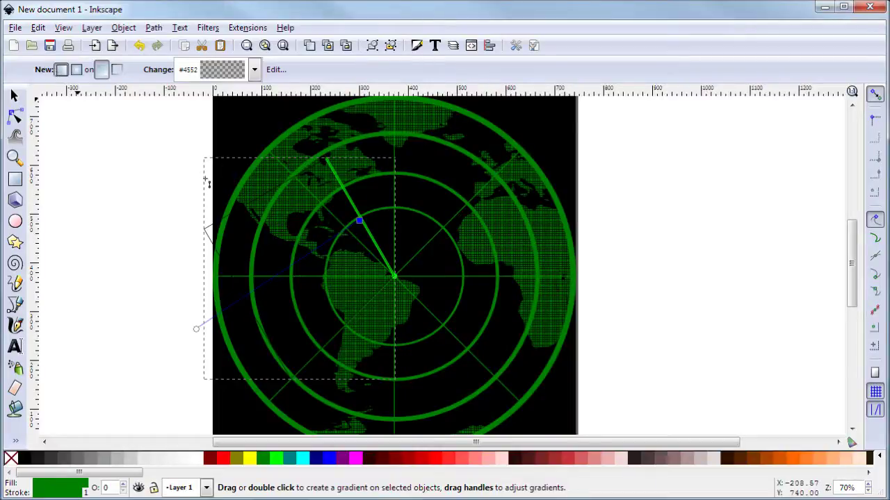
click(14, 95)
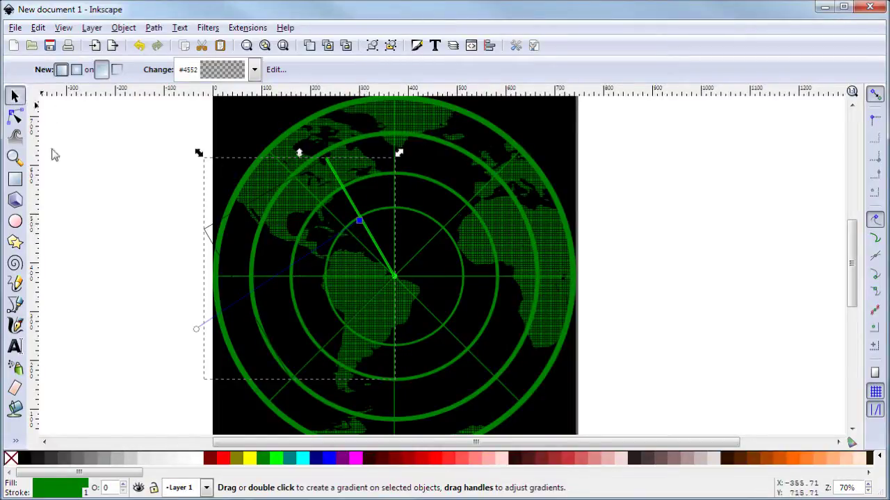
click(121, 224)
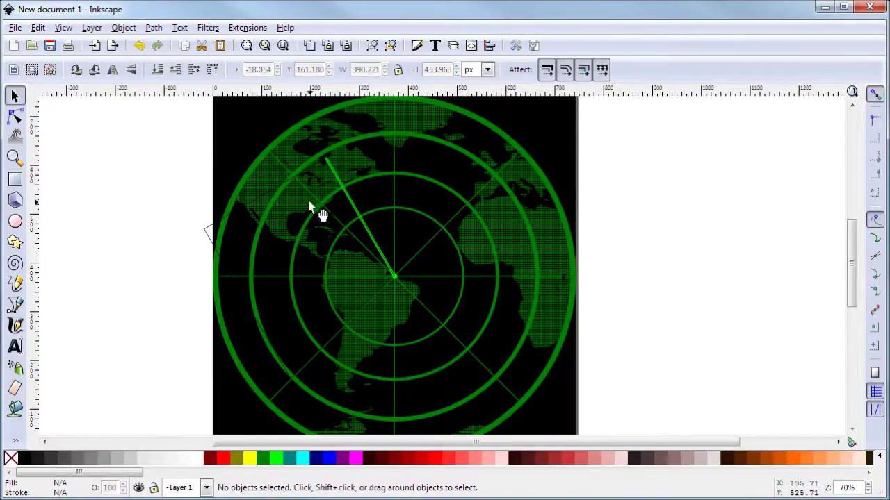
Step: Select the four-cornered gradient shape by its outer corner and remove its stroke paint
click(14, 117)
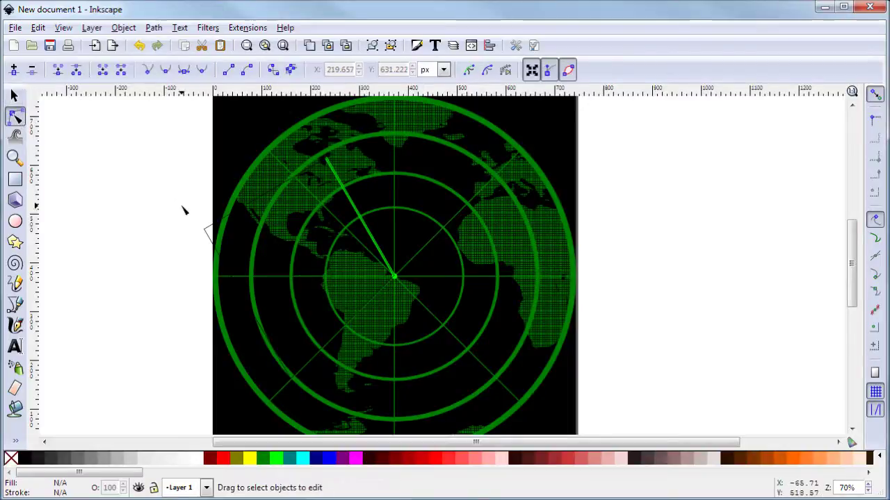
click(208, 233)
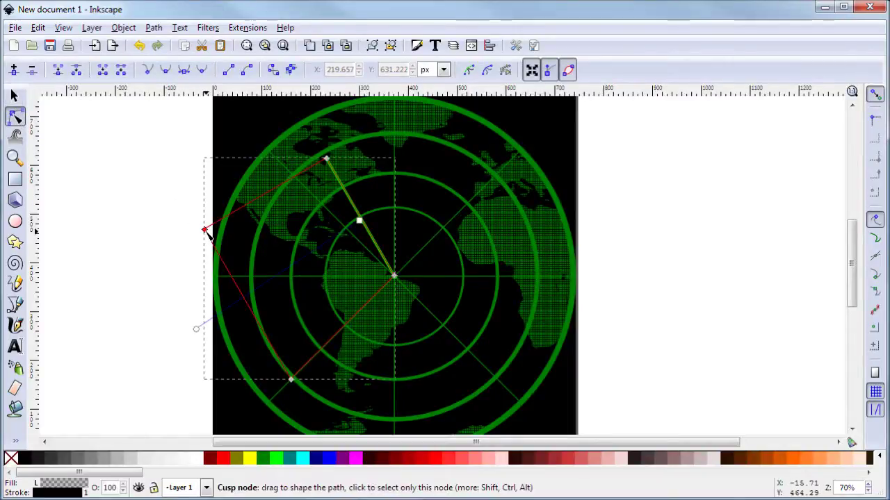
click(56, 493)
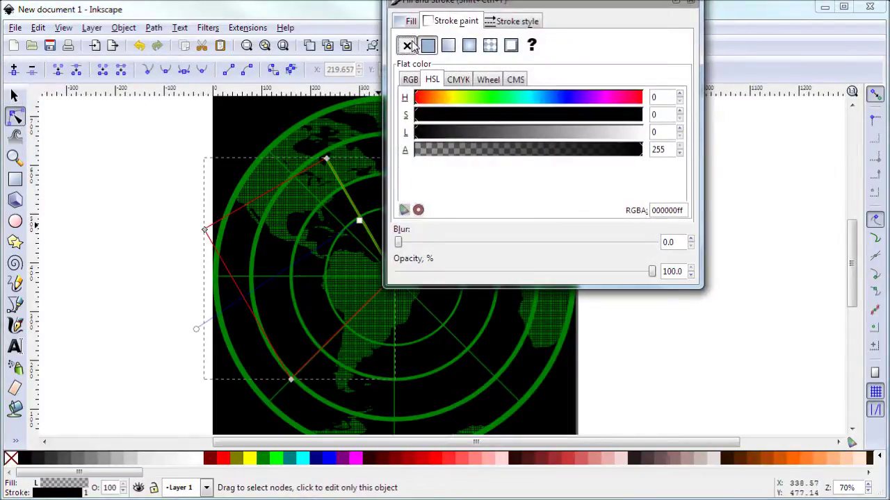
click(408, 46)
Step: Edit the shape's linear gradient, setting its first stop to alpha 255 and lightness 134, and deselect the shape
click(411, 21)
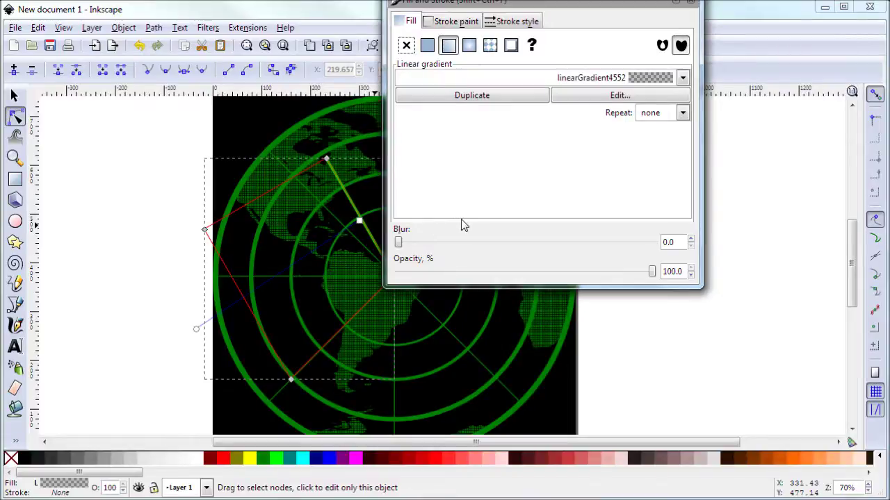
click(620, 95)
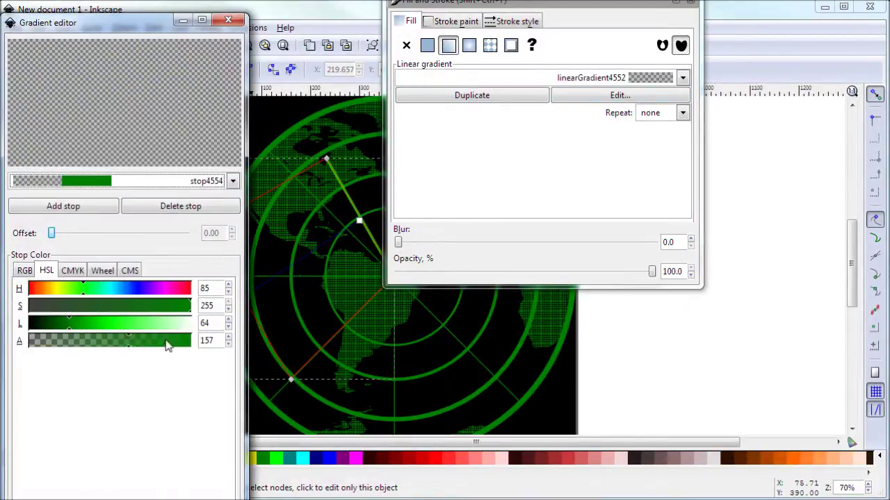
drag(167, 346, 192, 340)
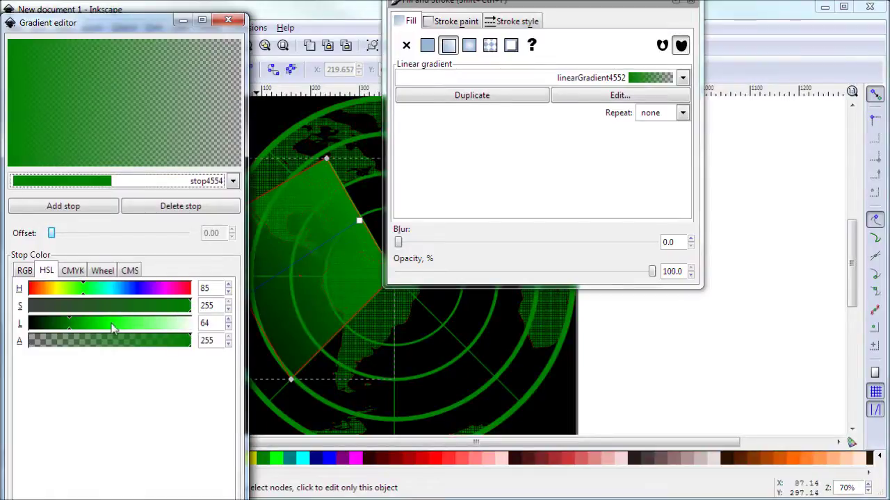
drag(102, 329, 109, 329)
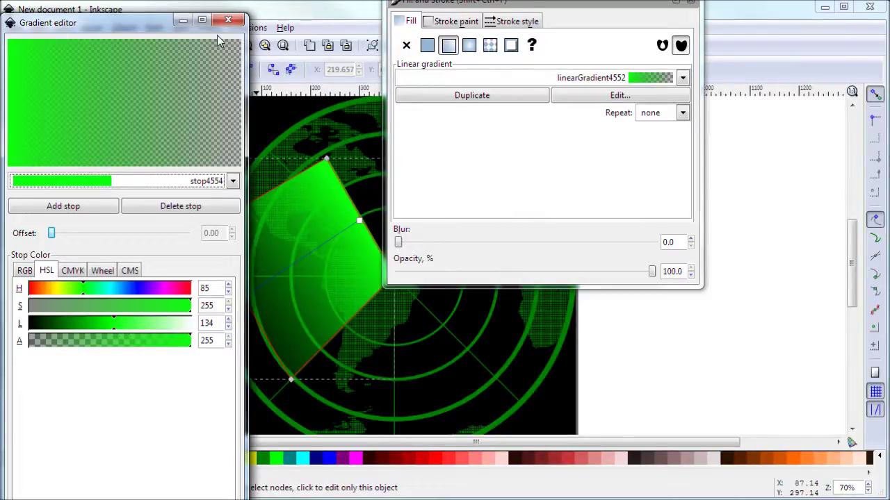
click(228, 20)
click(178, 243)
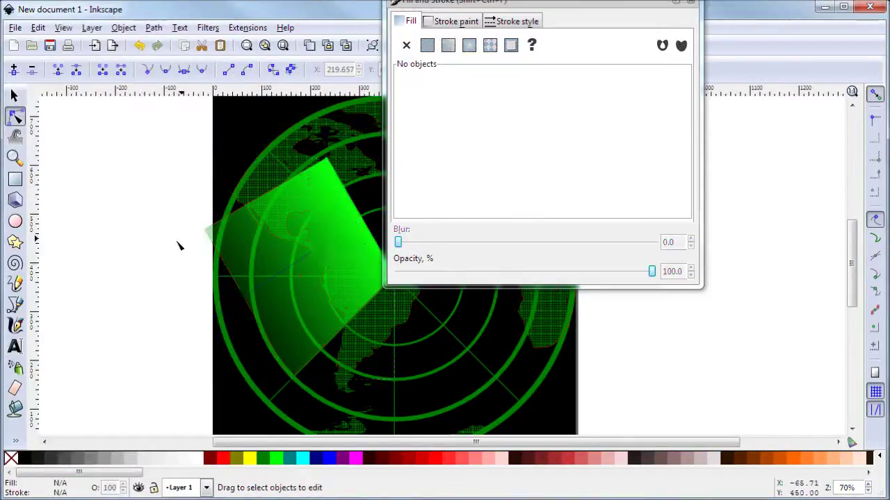
Step: Draw a circle about 423 px wide over the middle of the radar and fill it red
scroll(178, 243, right, 5)
scroll(166, 194, up, 1)
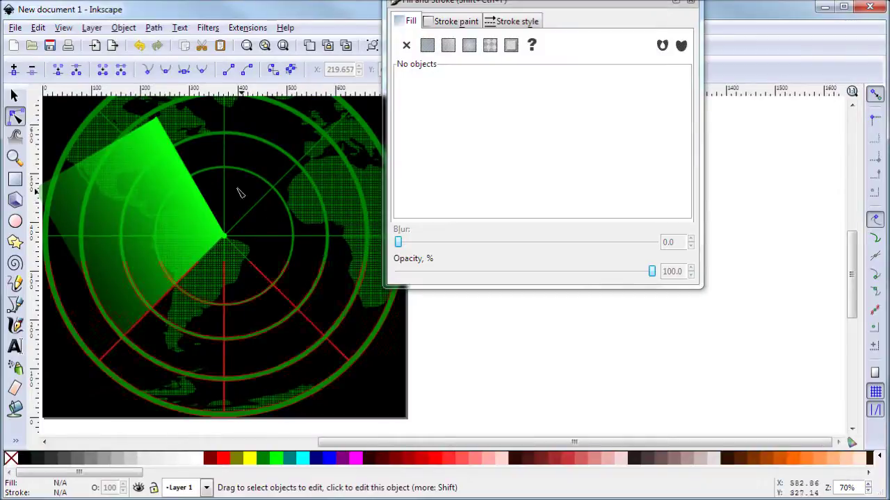
scroll(215, 203, down, 2)
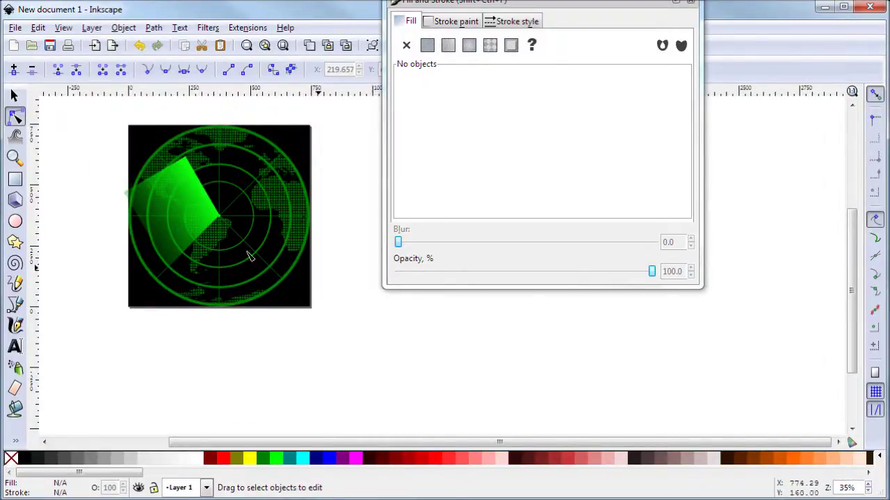
click(15, 221)
drag(170, 165, 282, 293)
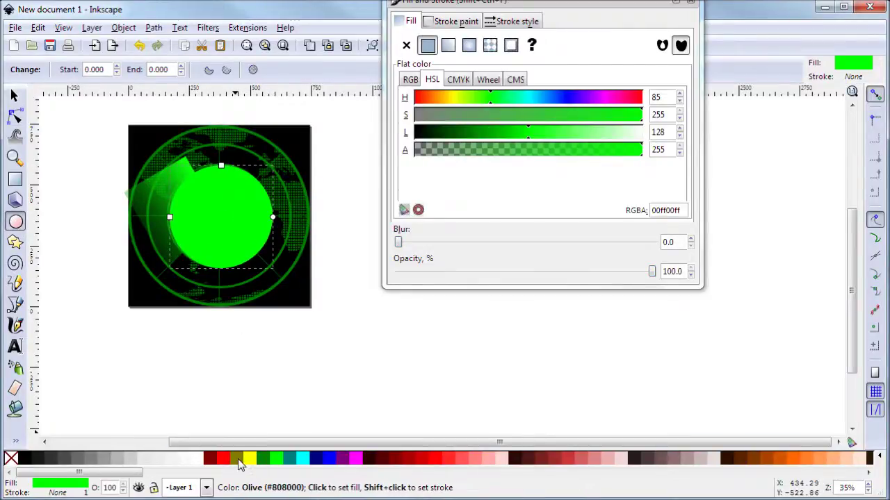
click(224, 459)
click(15, 96)
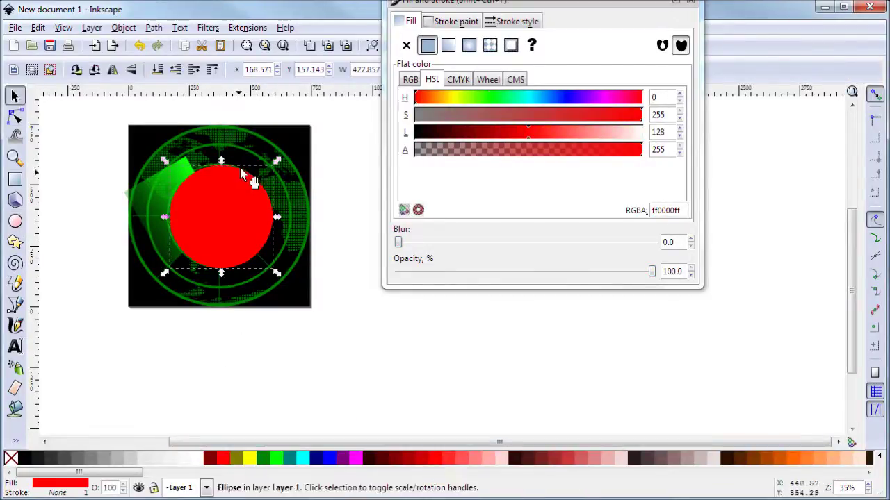
Step: Centre the red circle on the black background square both horizontally and vertically
scroll(241, 164, left, 2)
scroll(309, 141, up, 2)
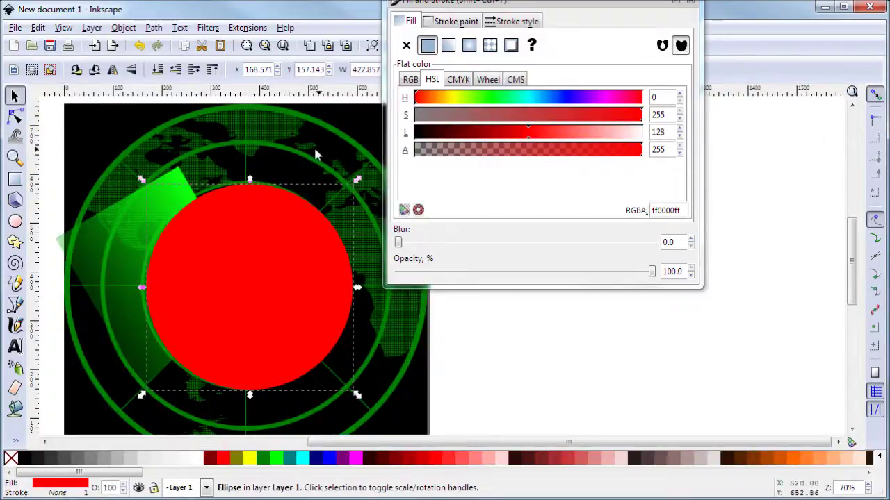
scroll(294, 140, right, 2)
shift+click(322, 127)
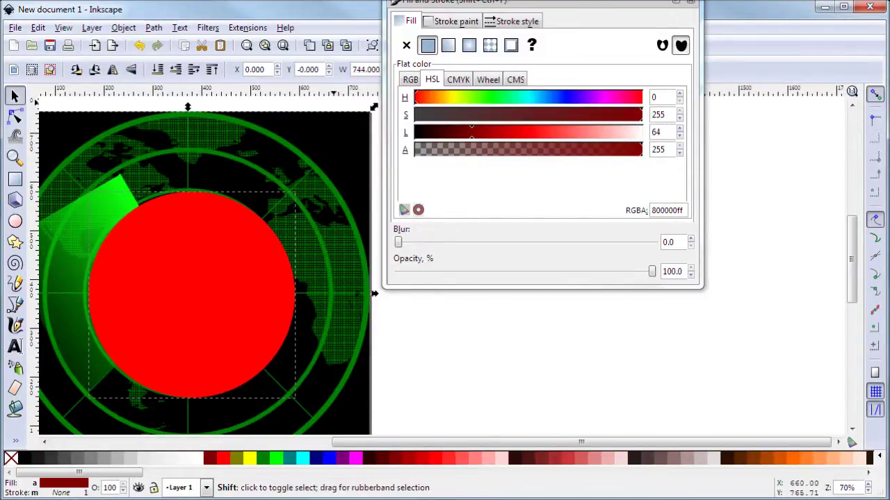
drag(604, 3, 610, 55)
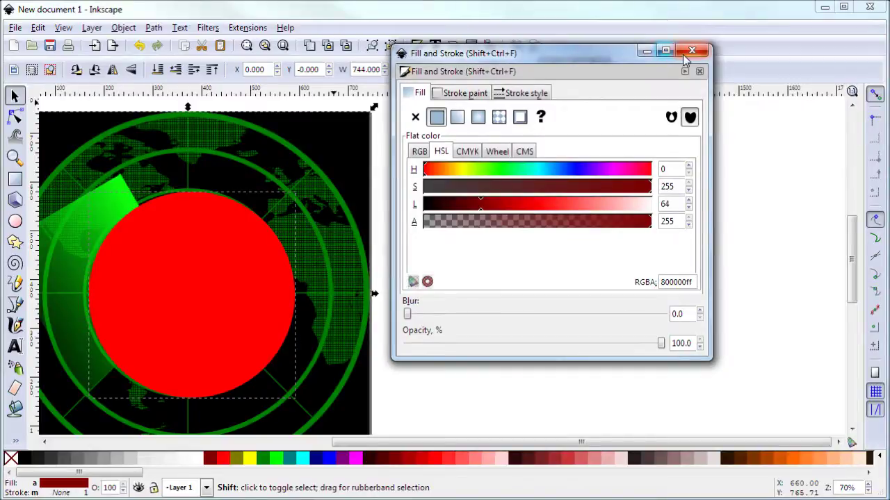
click(686, 54)
click(489, 46)
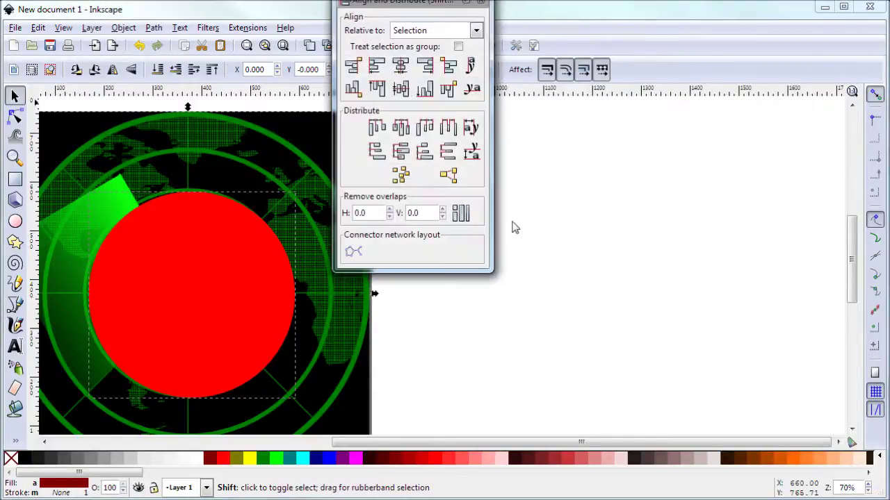
scroll(234, 153, left, 4)
scroll(234, 153, up, 1)
drag(362, 182, 390, 132)
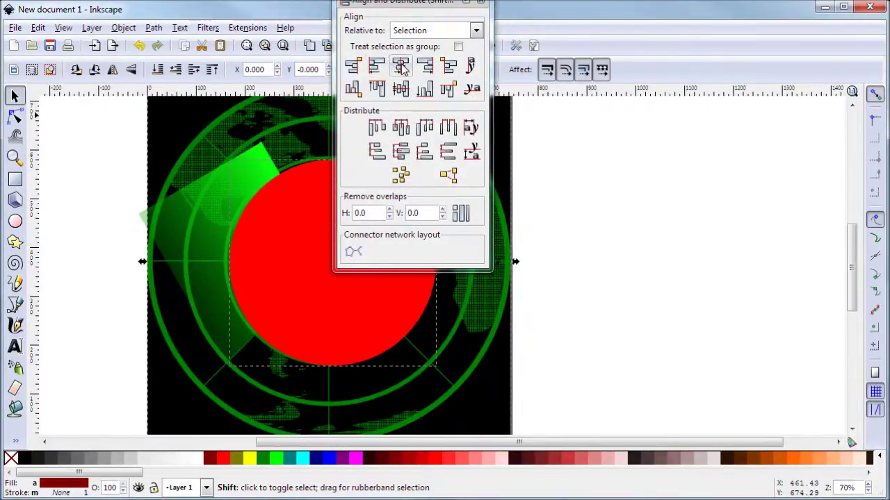
click(400, 65)
click(401, 88)
scroll(199, 225, right, 3)
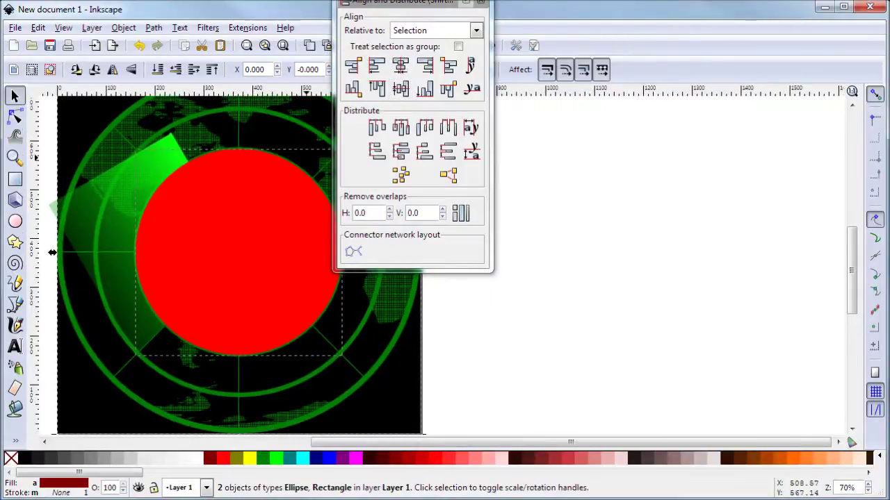
click(480, 2)
Step: Enlarge the red circle uniformly around its centre to about 557 px, reaching the sweep line's tip
scroll(403, 265, left, 4)
scroll(403, 265, down, 1)
key(Escape)
click(382, 275)
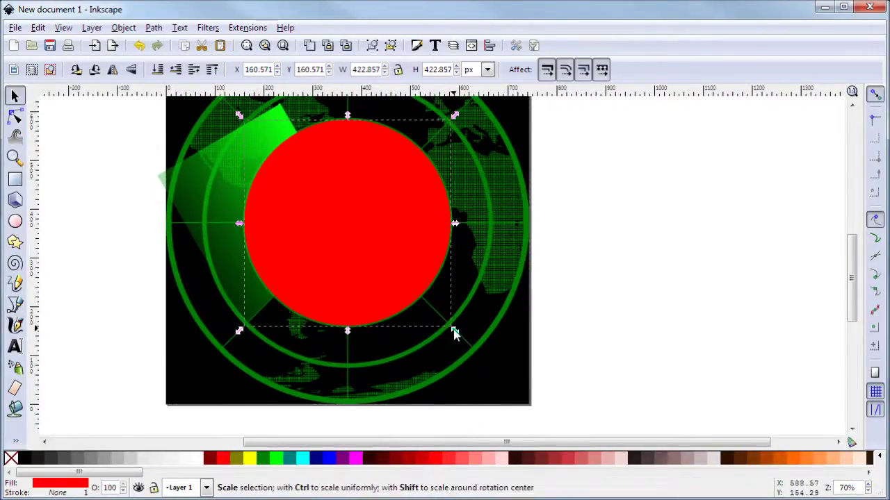
drag(456, 332, 482, 359)
scroll(282, 144, up, 1)
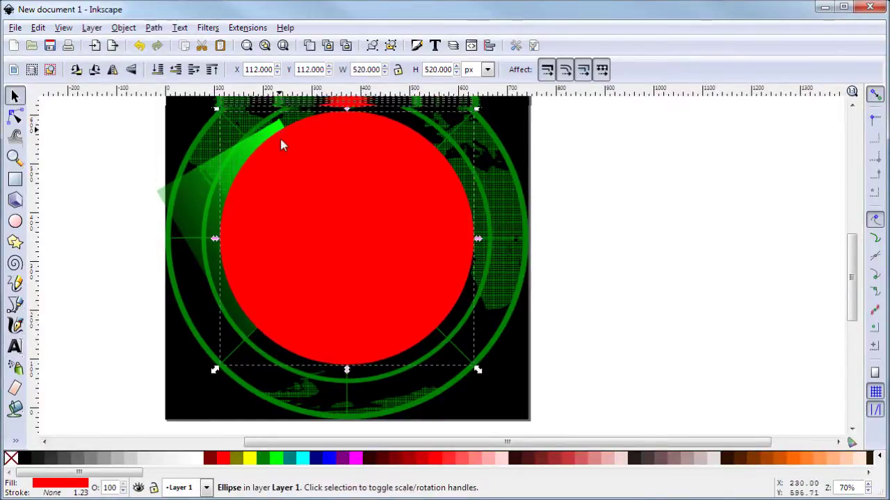
drag(282, 145, 283, 156)
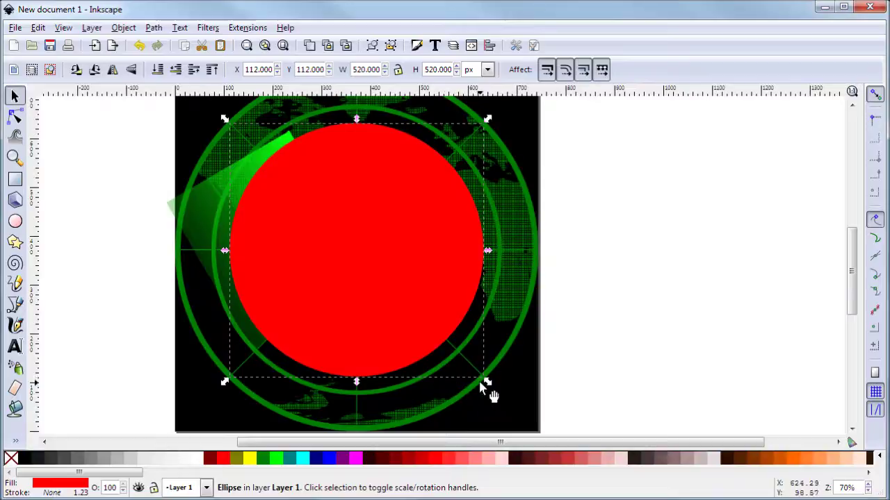
drag(486, 382, 500, 391)
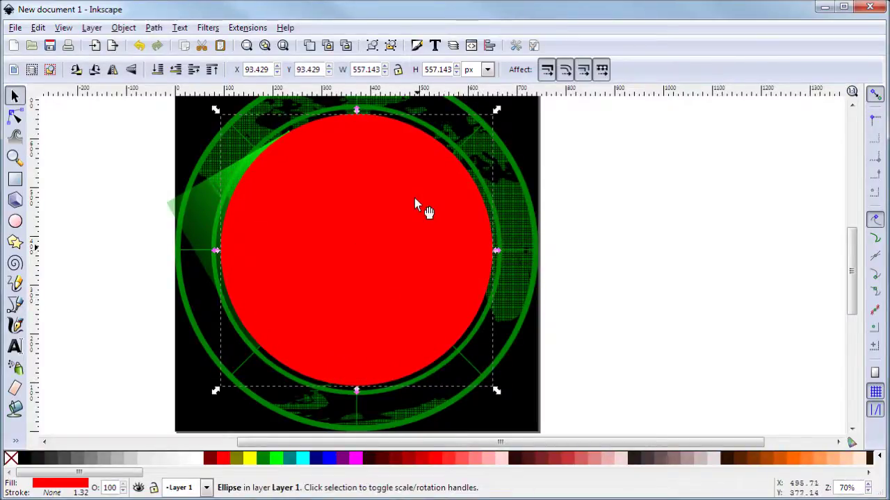
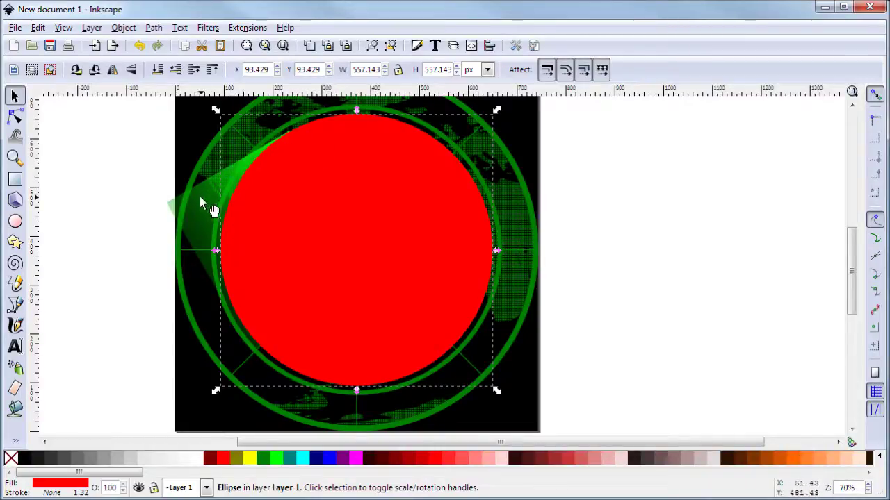
Step: Intersect the red circle with the gradient shape to form a round-edged sweep sector, and deselect it
click(15, 117)
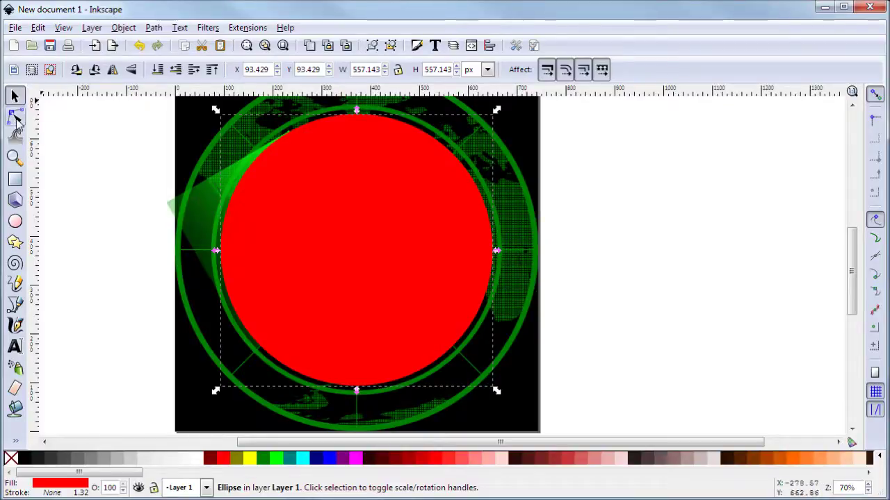
click(199, 201)
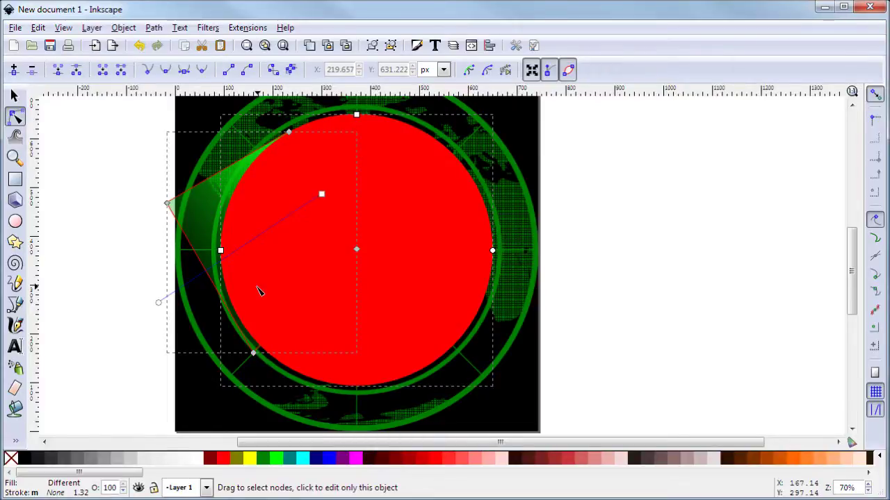
key(ctrl+asterisk)
click(647, 223)
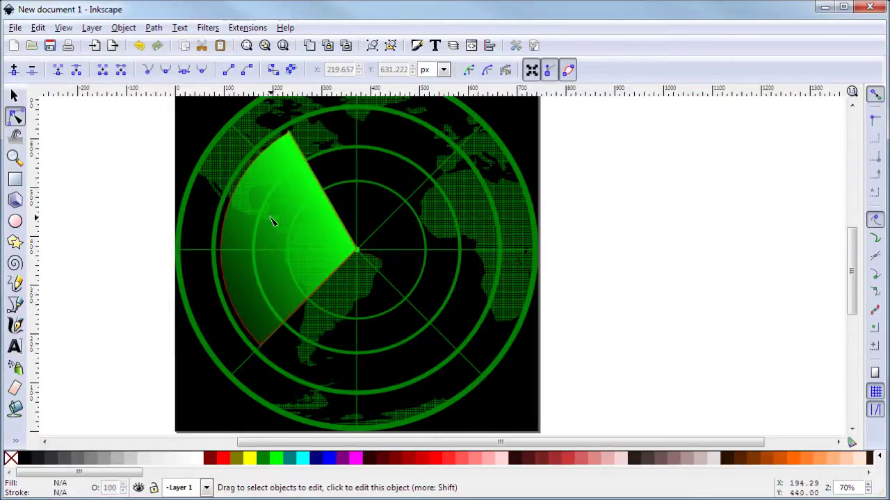
Step: Shorten the sector's gradient so it fades out near the second ring from the centre on the left horizontal line, and deselect it
click(231, 273)
drag(160, 301, 251, 258)
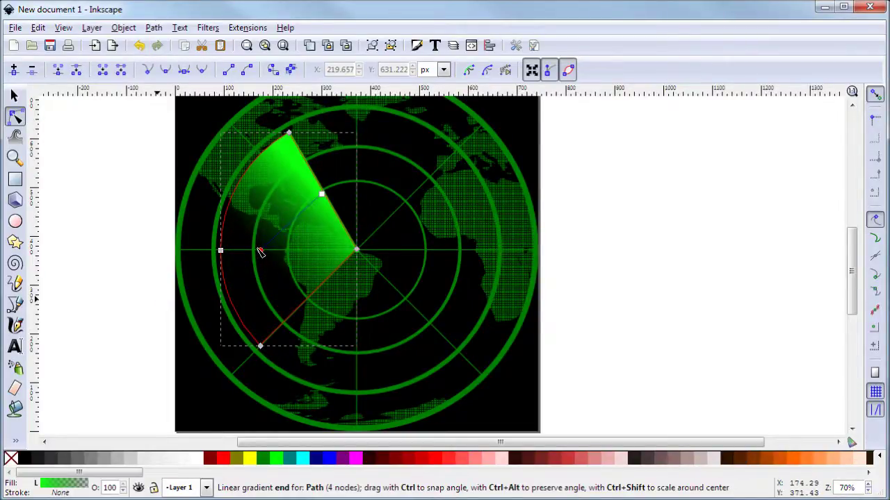
click(758, 271)
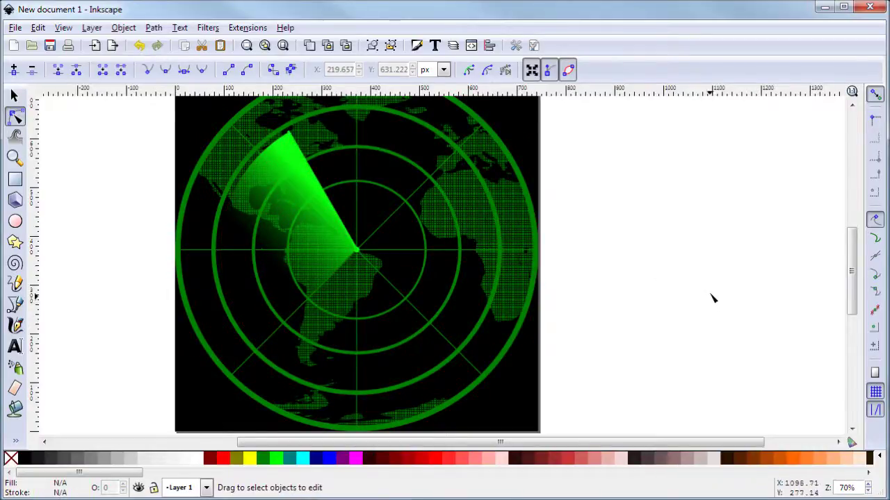
scroll(540, 254, down, 2)
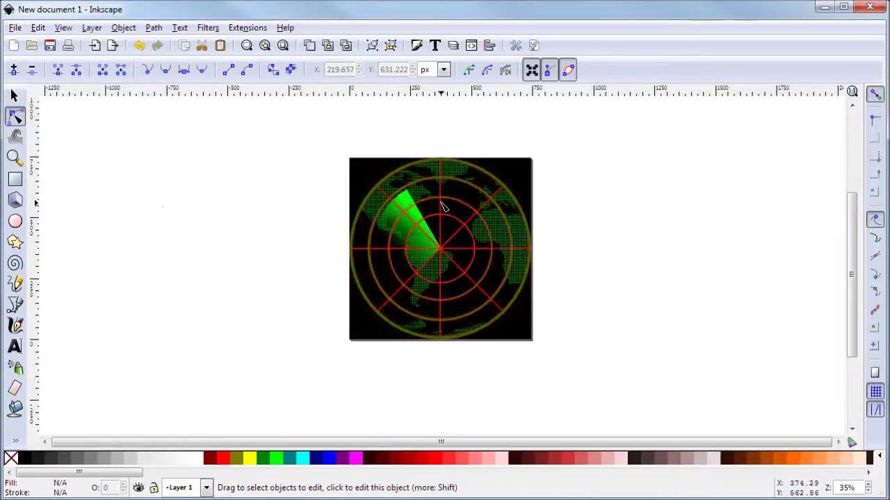
scroll(443, 202, up, 1)
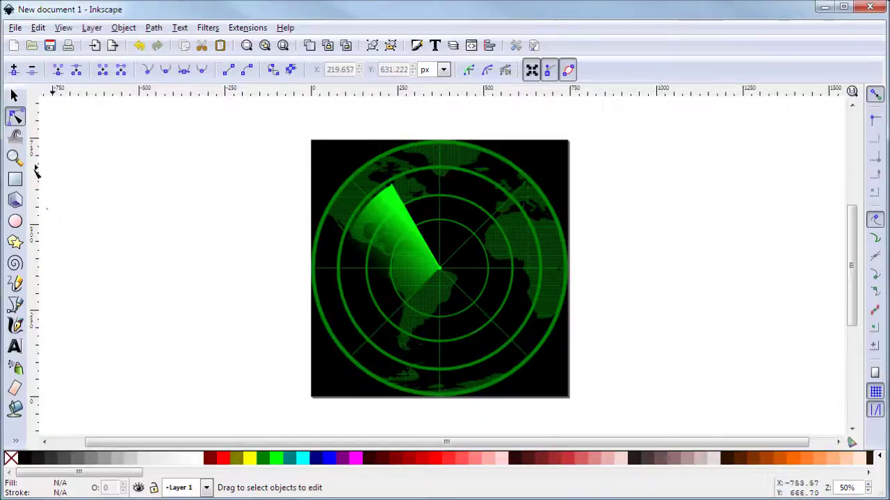
Step: Draw a red circle about 178 px across left of the radar, with a concentric white copy about 129 px across inside it
click(16, 221)
drag(183, 225, 251, 287)
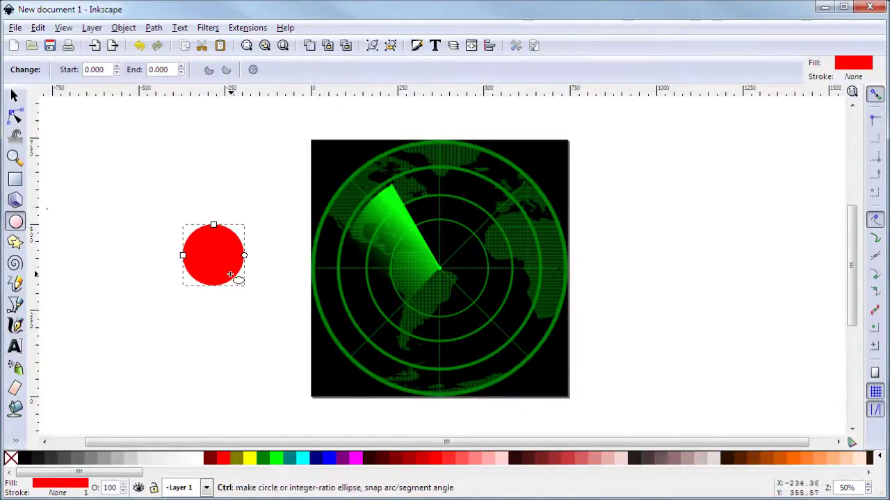
click(200, 460)
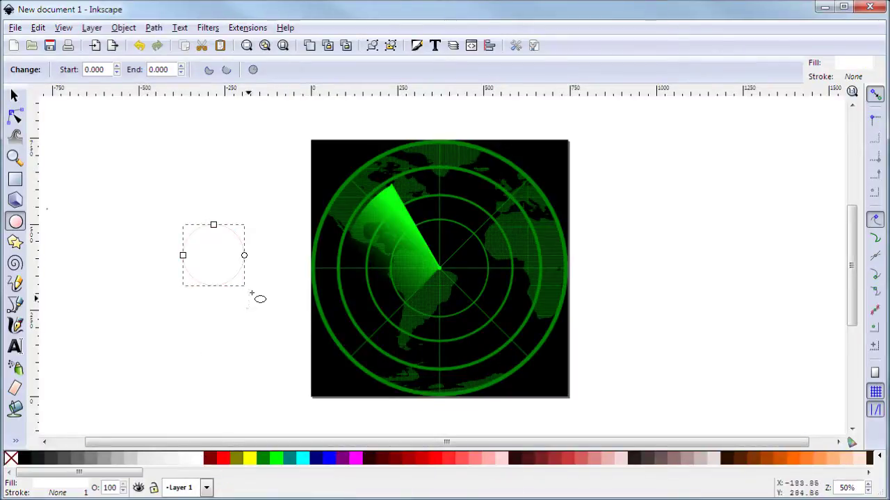
click(14, 95)
drag(248, 291, 246, 283)
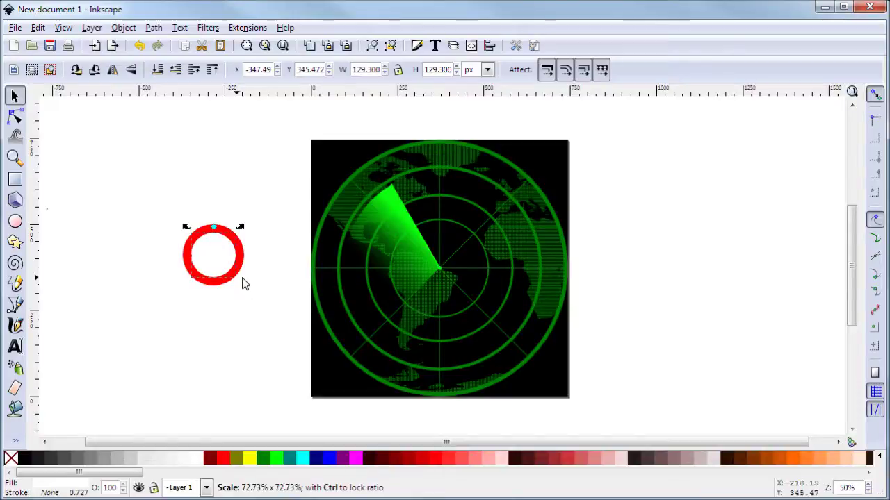
Step: Subtract the white circle from the red one using Difference to form a ring, and check its nodes
shift+click(244, 252)
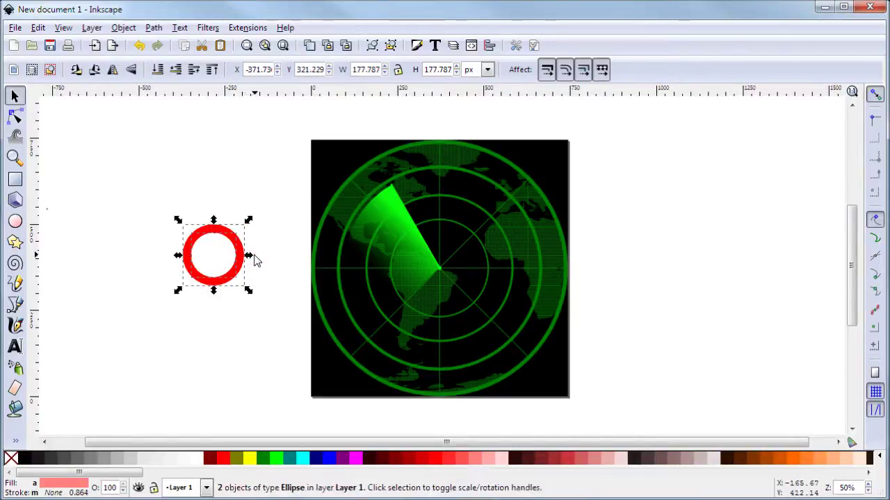
key(ctrl)
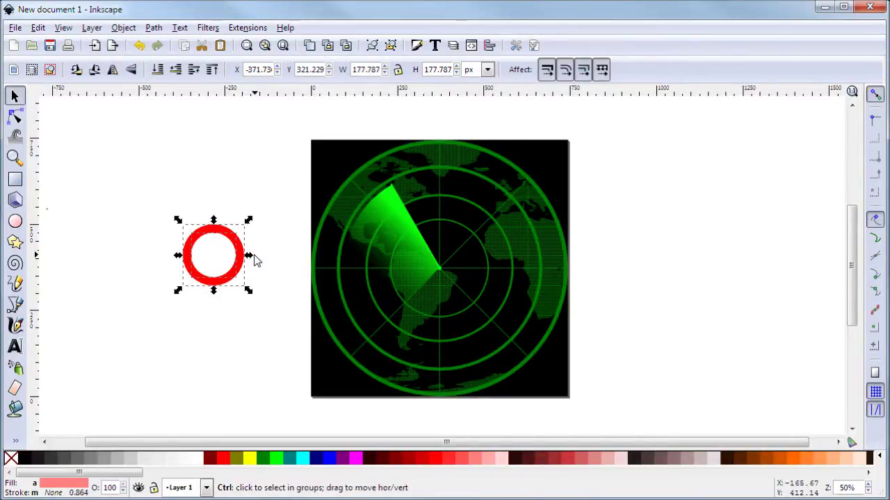
key(ctrl+minus)
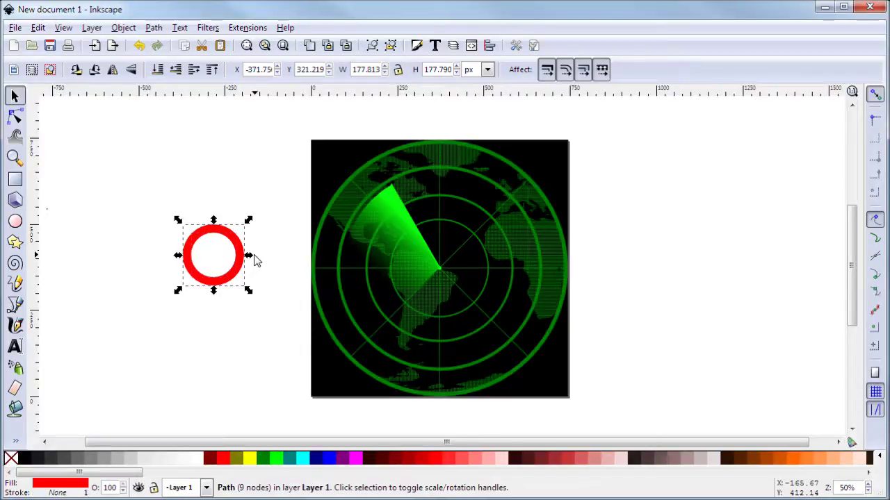
click(15, 116)
click(174, 190)
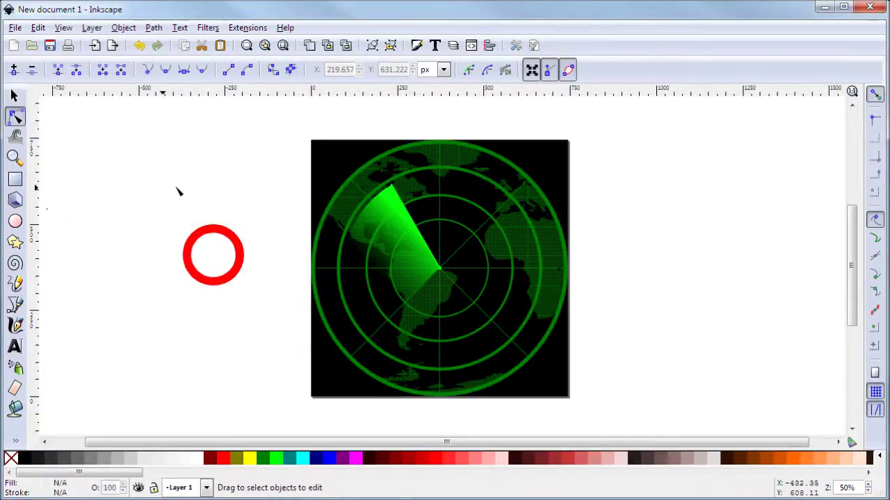
click(236, 243)
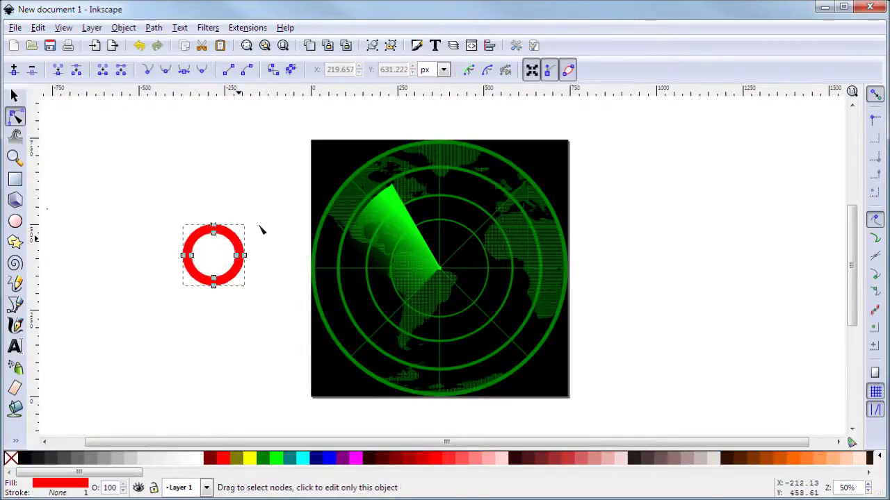
Step: Draw an open leader line from the ring's upper right, diagonally to the radar's left edge and horizontally across the upper map
drag(261, 230, 192, 236)
scroll(135, 235, down, 1)
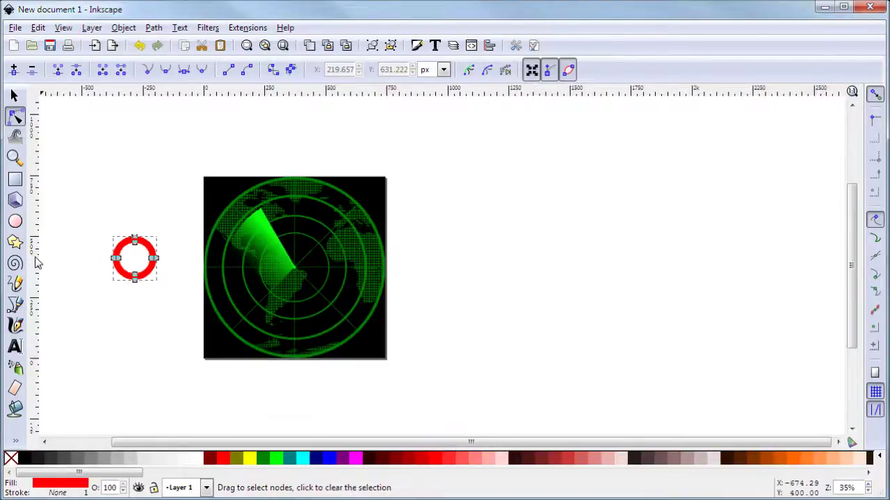
click(15, 304)
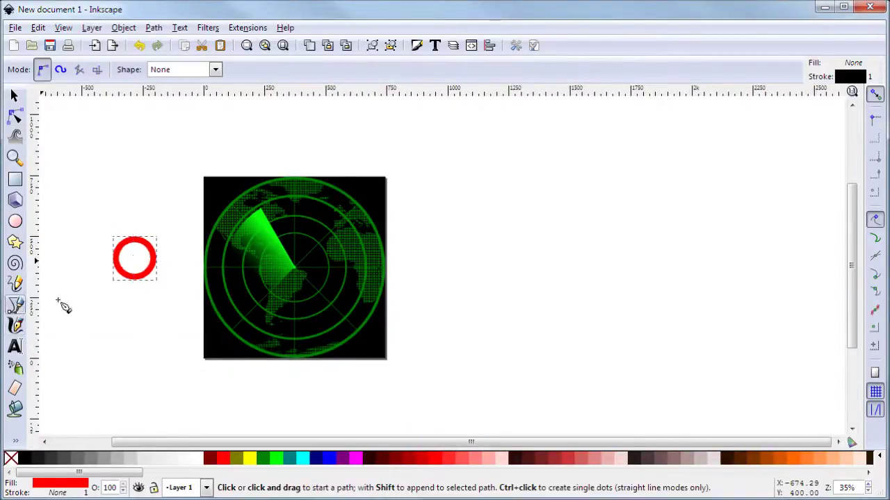
click(157, 231)
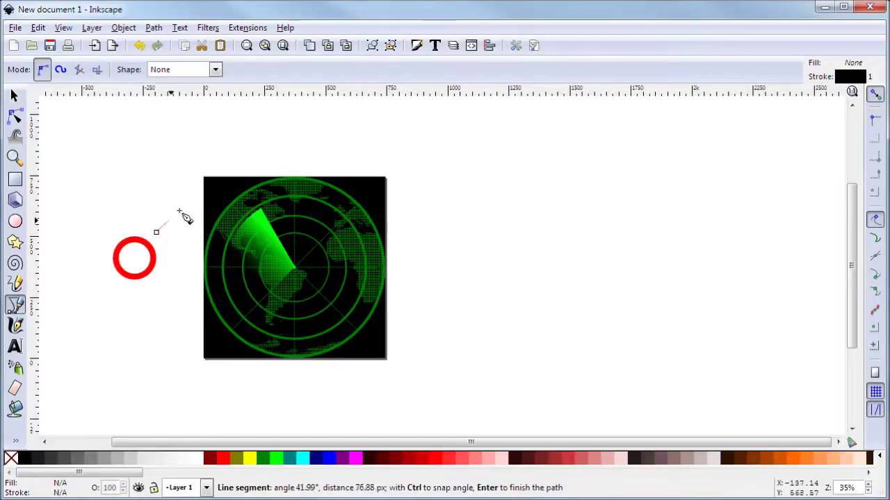
click(203, 192)
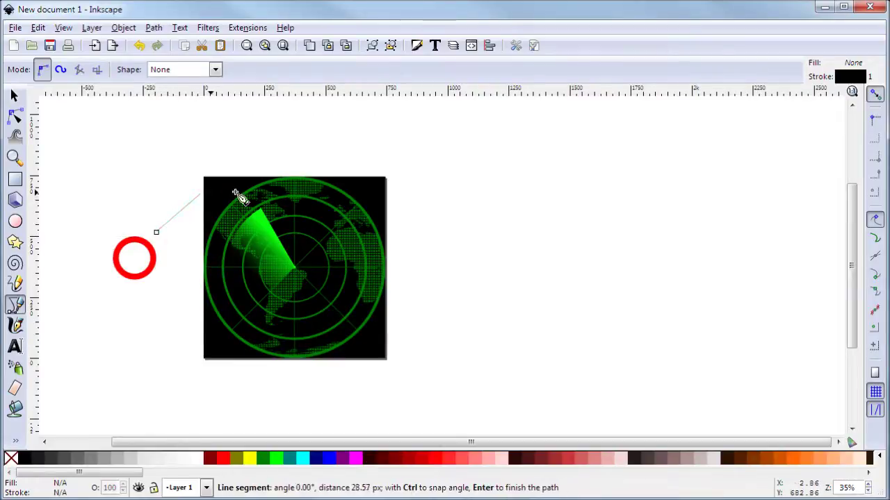
double_click(286, 193)
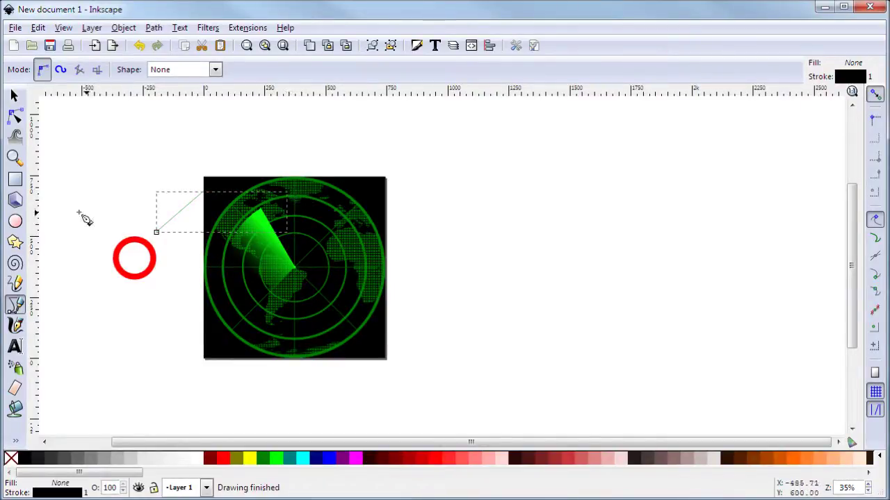
Step: Convert the leader line's stroke to a path and create a linked offset from it
click(15, 117)
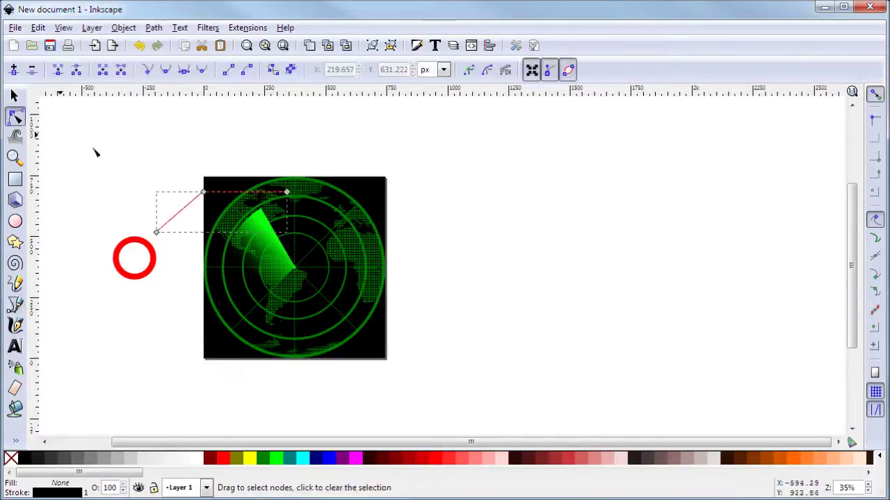
click(152, 28)
click(189, 62)
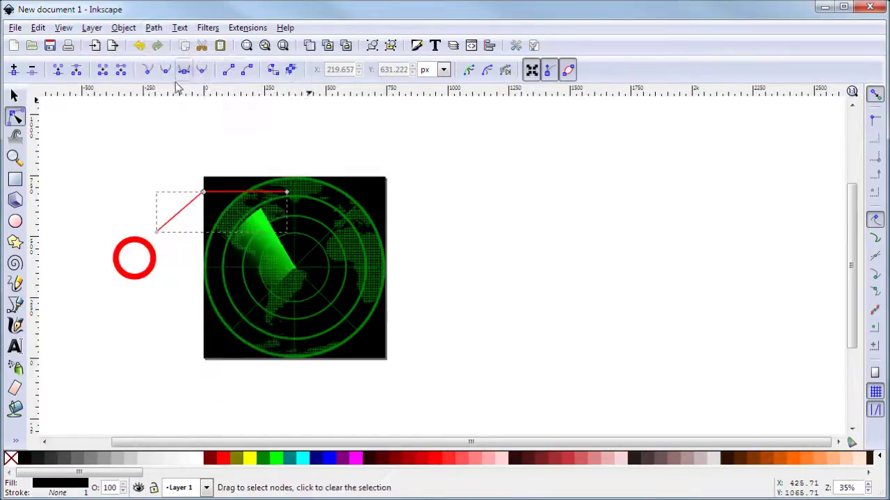
click(153, 28)
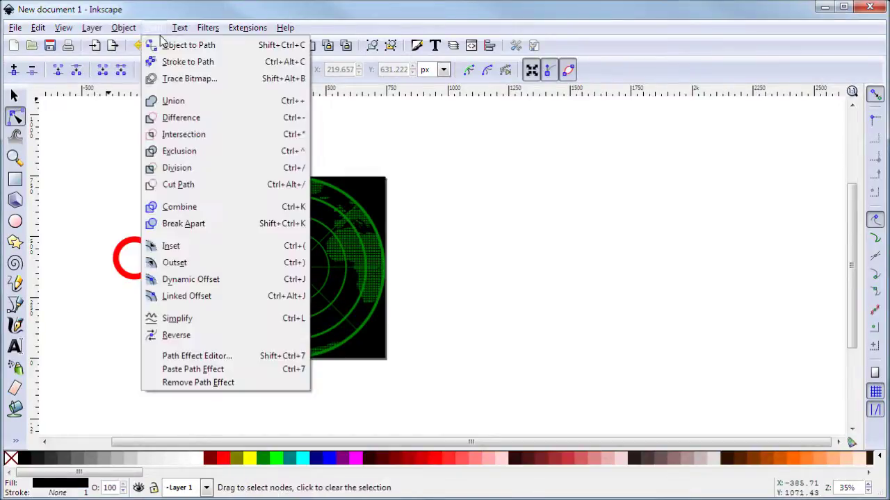
click(199, 296)
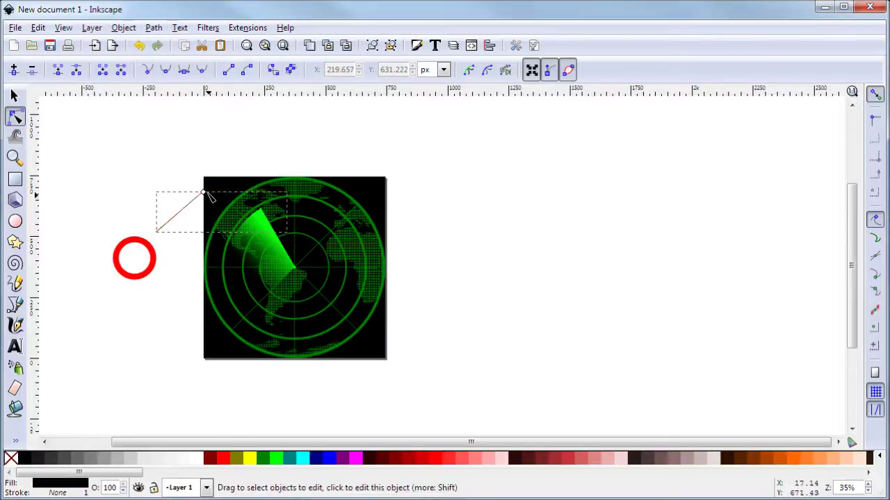
Step: Widen the linked offset into a round-ended band about 557 by 189 px overall, convert it to a path and fill it red
drag(208, 195, 207, 190)
ctrl+scroll(170, 220, up, 2)
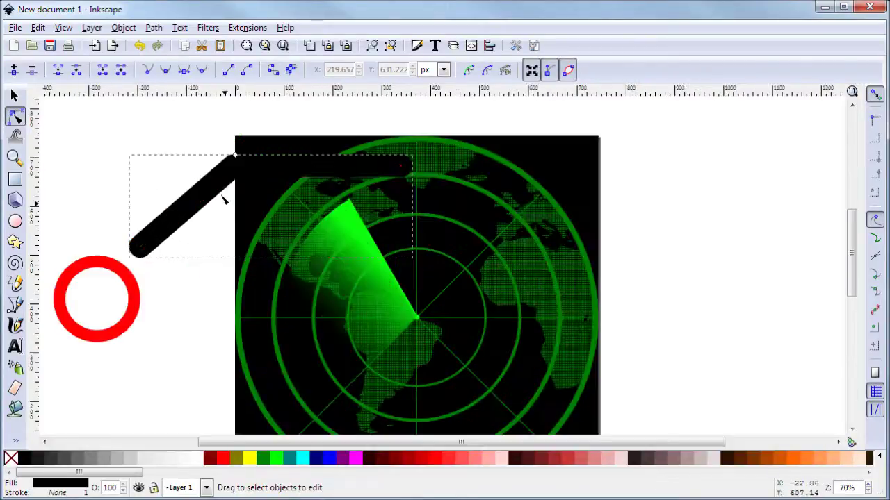
drag(236, 160, 236, 180)
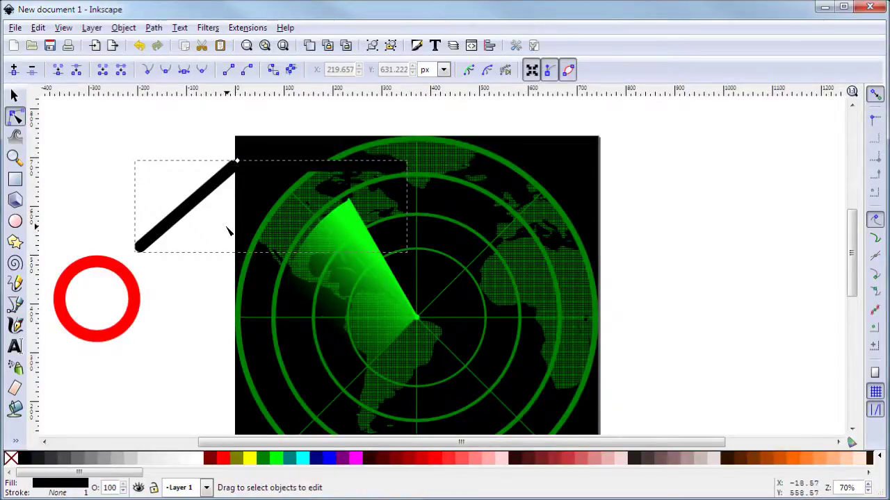
key(ctrl+shift+c)
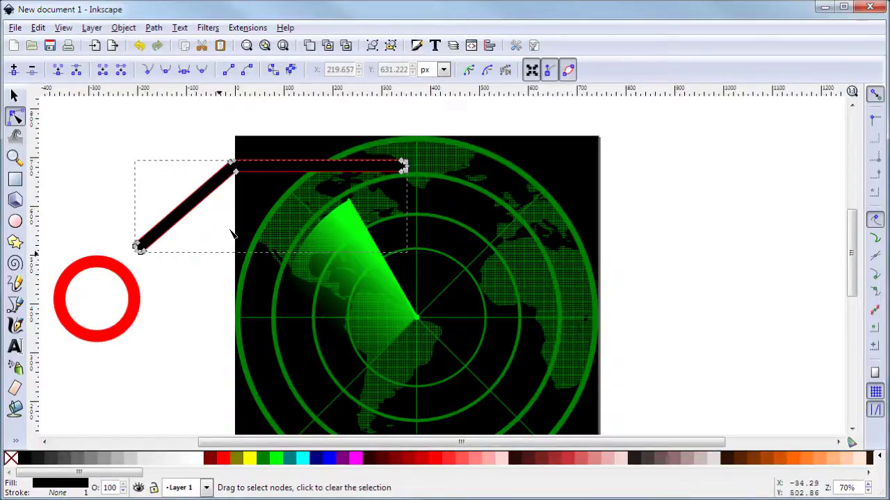
click(223, 457)
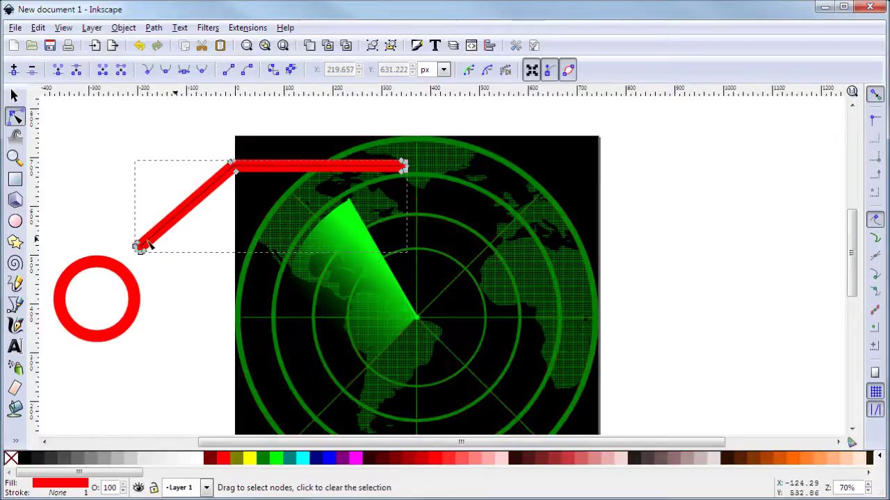
Step: Add the text "TARGET" in 40 px Sans over the radar's upper right area and colour it red
key(s)
key(minus)
key(minus)
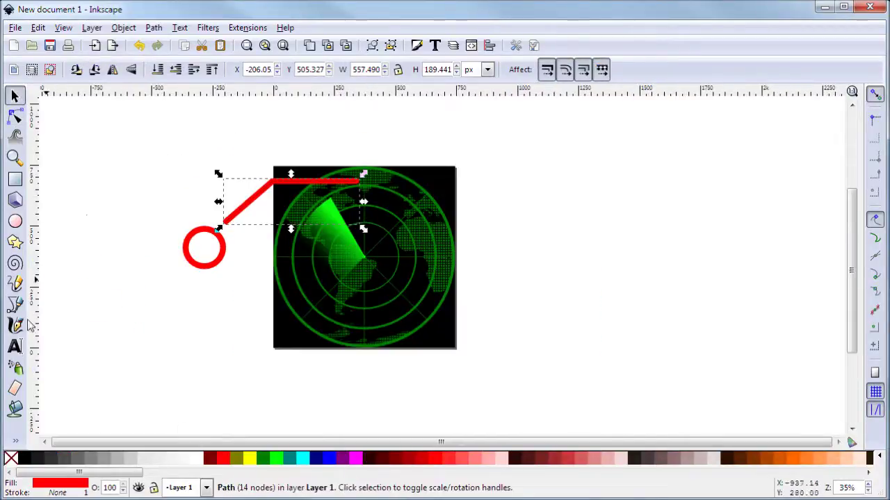
click(16, 347)
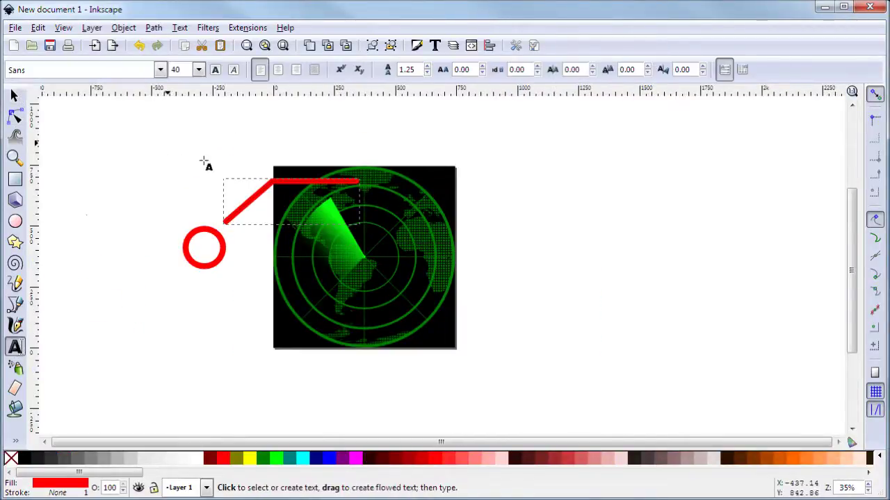
click(400, 199)
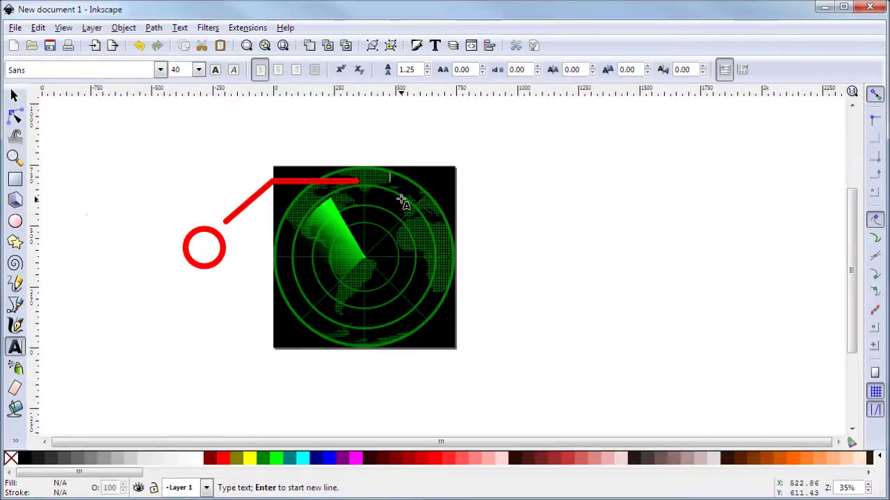
text(R)
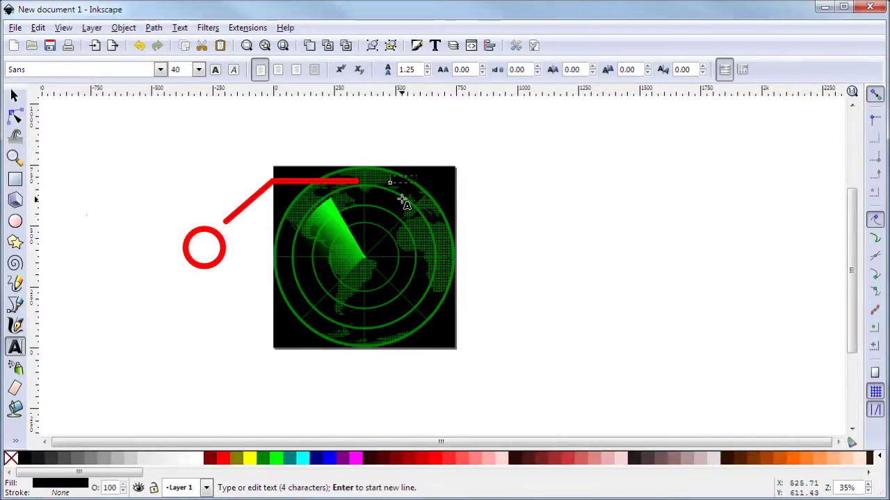
key(ctrl+a)
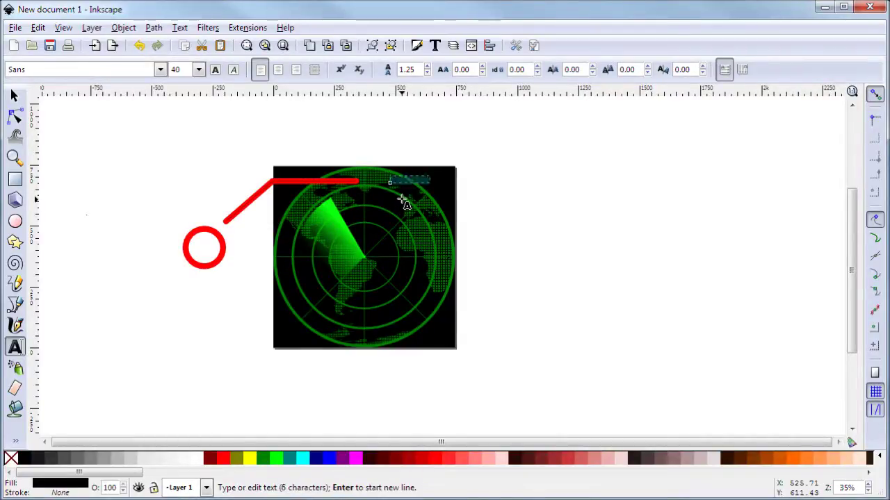
click(223, 459)
click(13, 95)
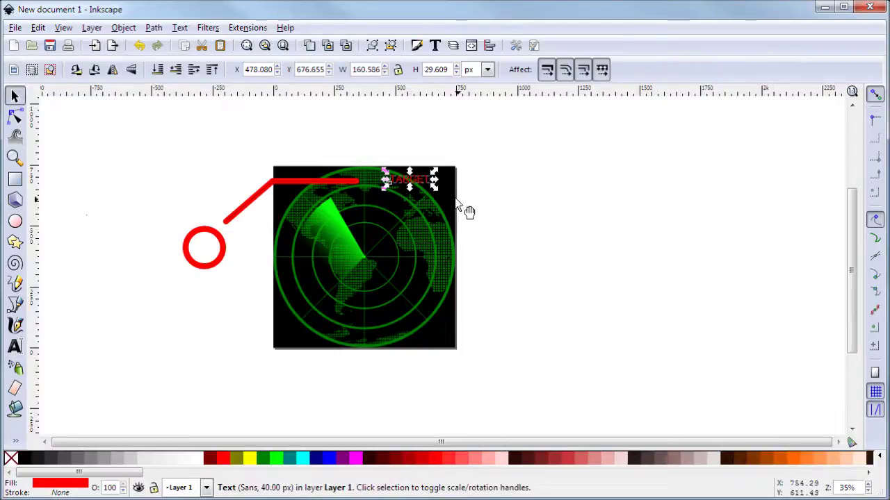
Step: Enlarge the TARGET text to about 943 px wide, place it at the end of the leader line, and deselect it
drag(438, 195, 508, 238)
drag(412, 175, 474, 183)
drag(554, 203, 579, 216)
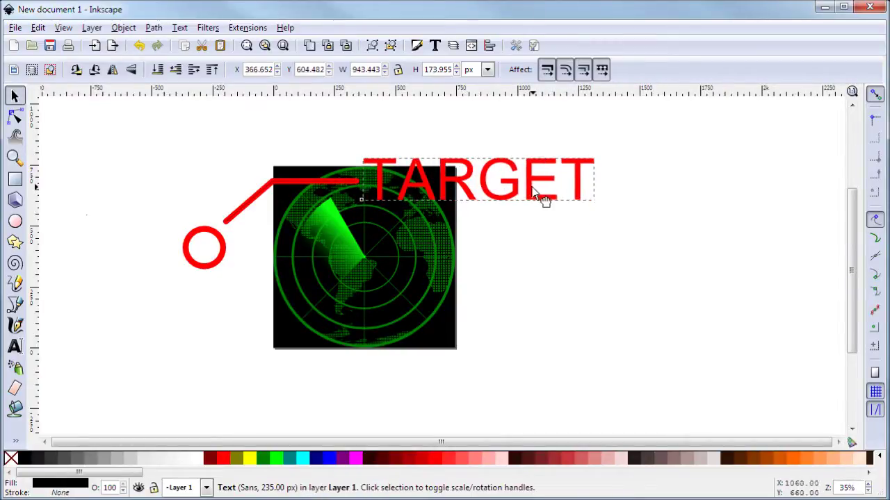
click(535, 239)
scroll(535, 238, down, 1)
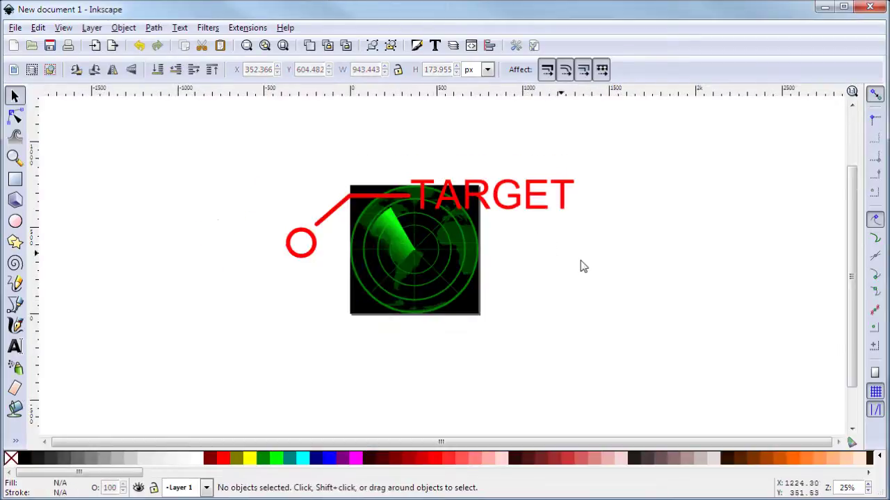
Step: Duplicate the TARGET text, the thin leader path and the ring together, and place the copies below and right of the radar
click(517, 203)
shift+click(394, 195)
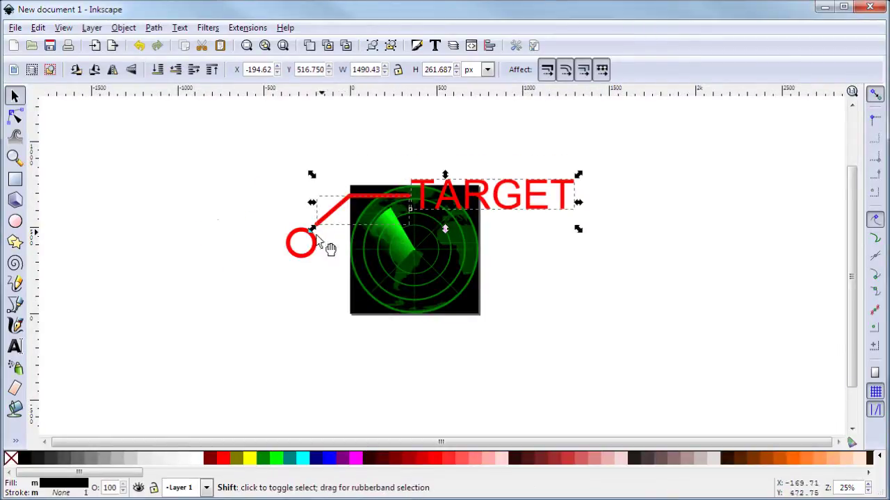
shift+click(314, 242)
scroll(294, 243, down, 2)
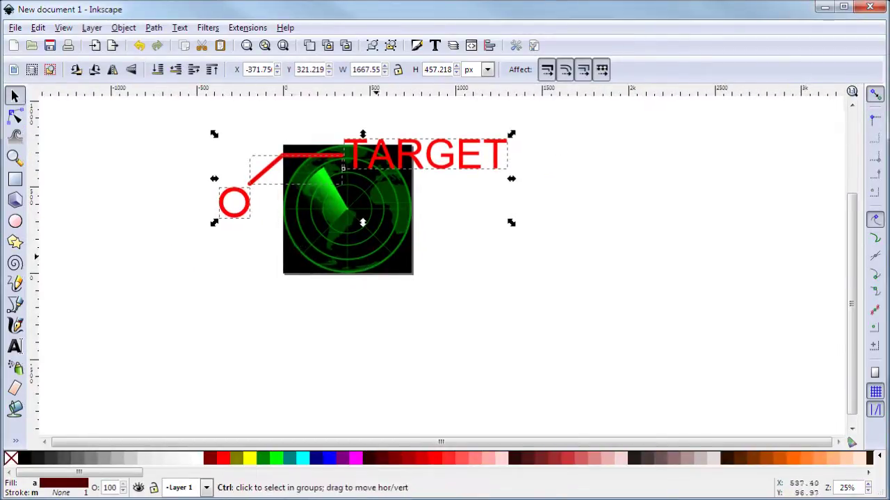
mouse_move(390, 206)
mouse_down()
mouse_move(403, 342)
mouse_move(512, 332)
mouse_move(592, 310)
mouse_up()
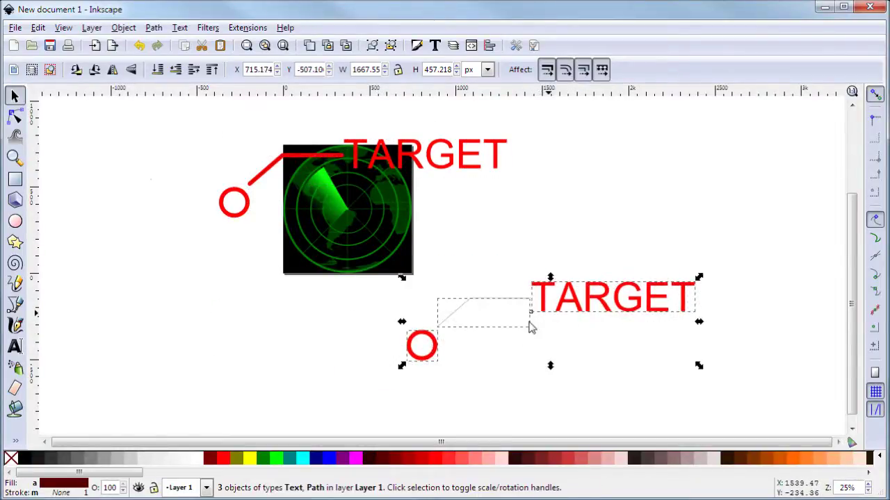
click(554, 360)
Step: Examine the leader line's bend beside the radar to identify the thin path inside the red band
scroll(285, 170, up, 4)
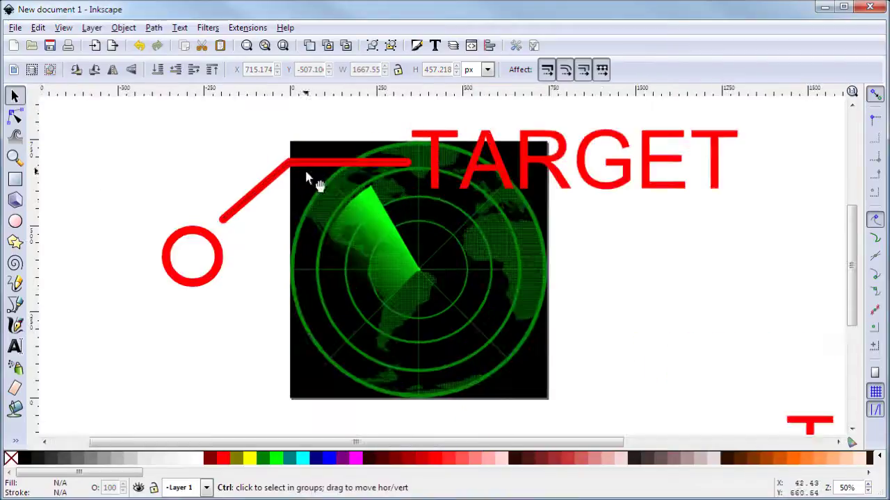
click(278, 156)
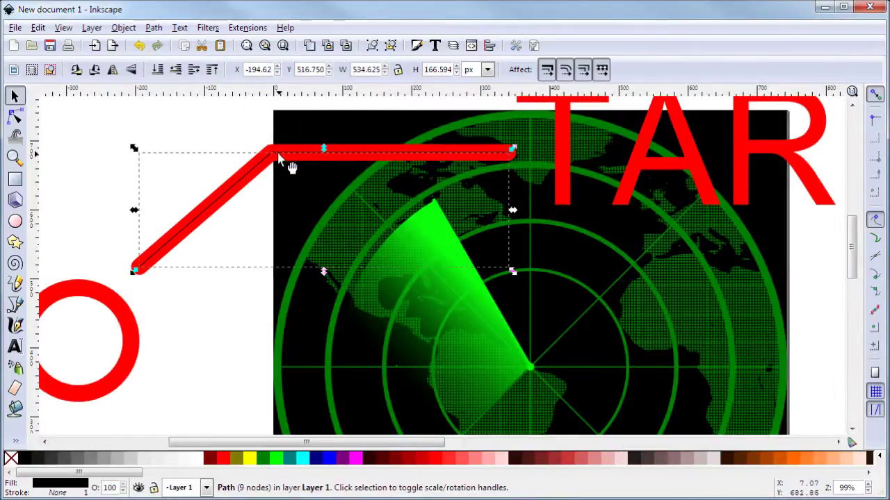
key(Escape)
scroll(285, 178, down, 6)
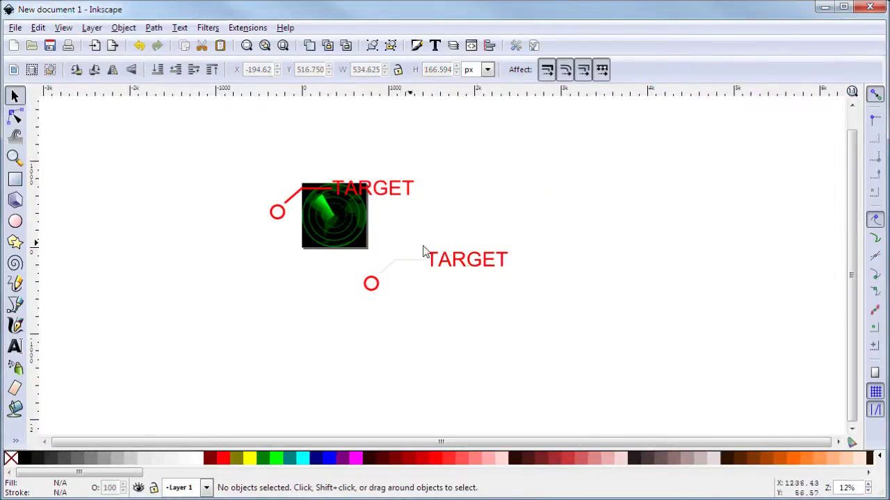
Step: Delete the copied TARGET text, thin leader path and ring below and right of the radar
shift+click(426, 259)
shift+click(406, 269)
shift+click(374, 285)
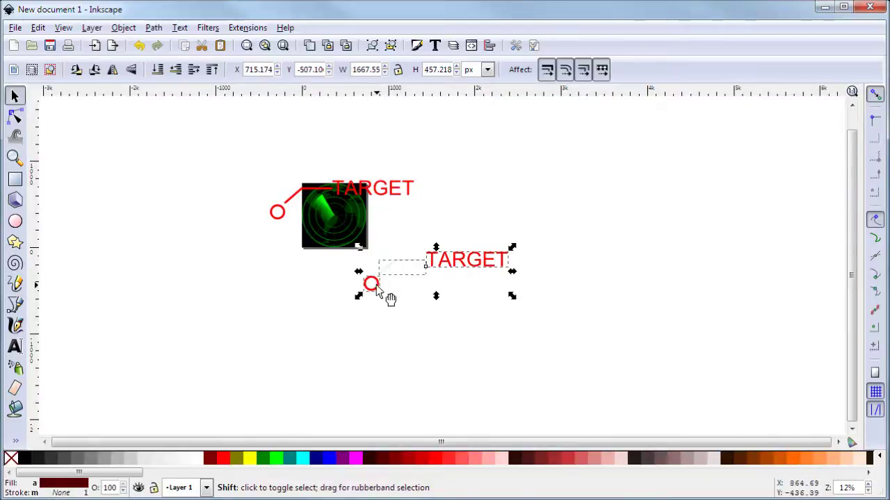
key(Delete)
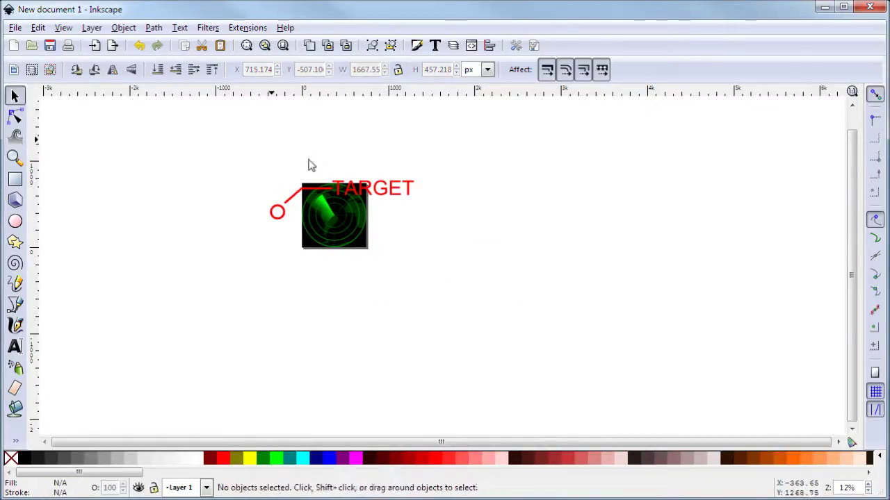
Step: Duplicate the TARGET text, thick red leader line and ring together, place the copies below and right of the radar, and deselect them
click(391, 194)
shift+click(279, 211)
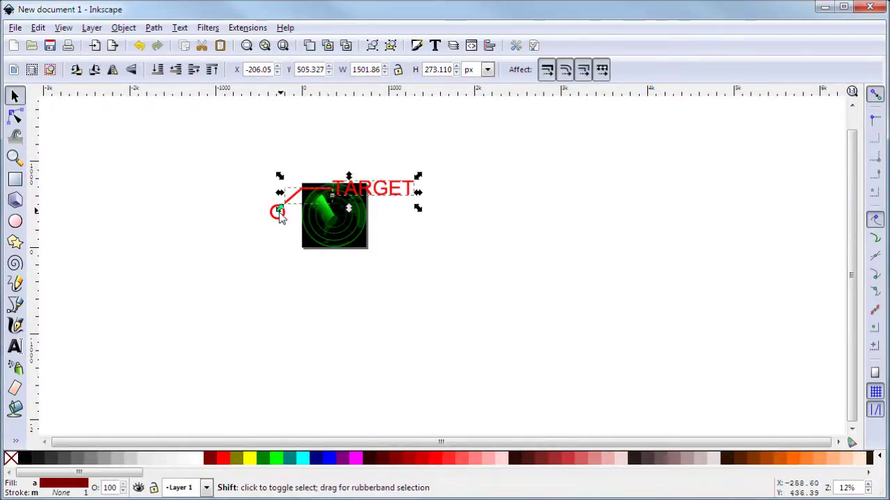
shift+click(279, 213)
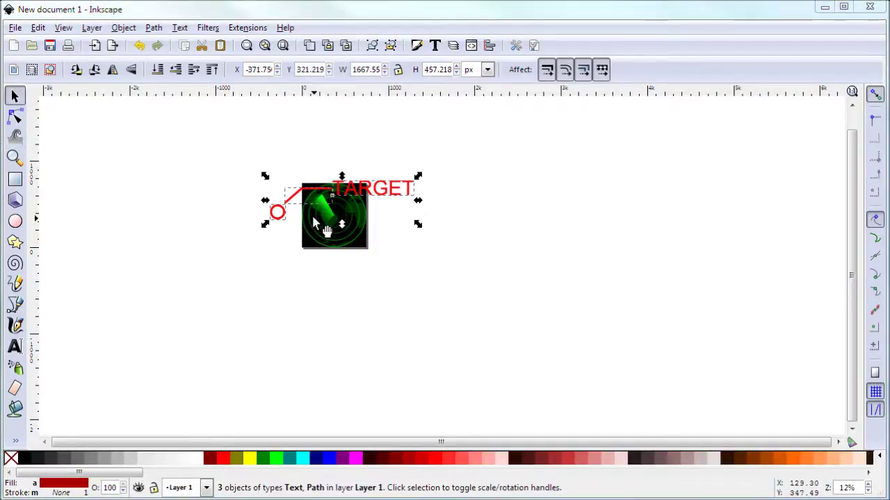
click(353, 192)
key(ctrl+d)
drag(353, 193, 493, 283)
click(525, 340)
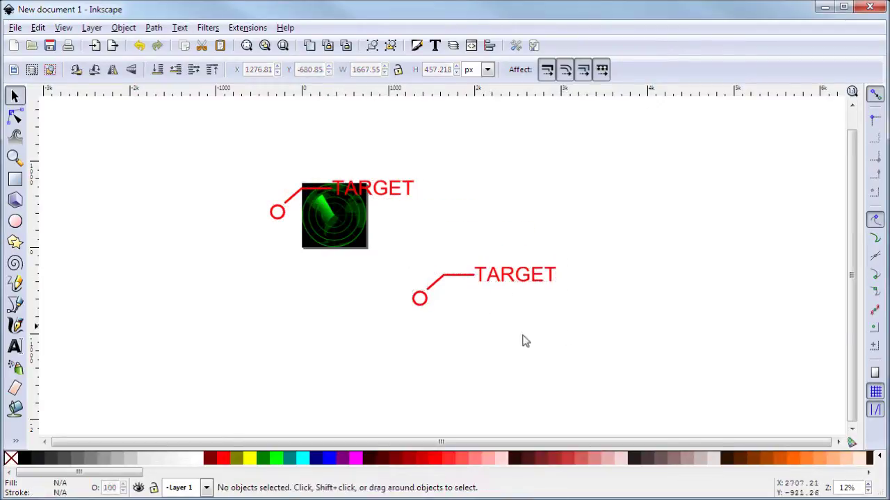
Step: Flip the copied leader line vertically, place it below the copied ring, and move the copied TARGET text to its end
click(456, 283)
click(131, 70)
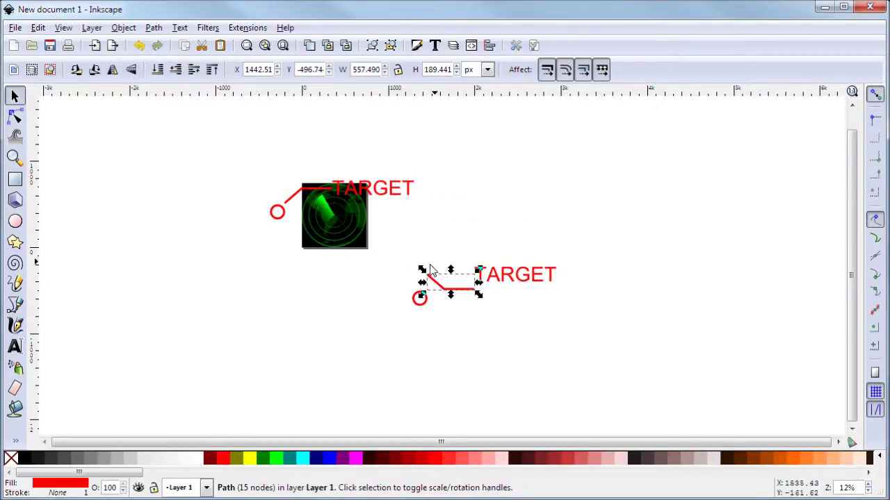
drag(434, 287, 437, 318)
drag(527, 285, 531, 321)
Step: Replace the copied TARGET text with "X11GH"
double_click(535, 319)
key(ctrl+a)
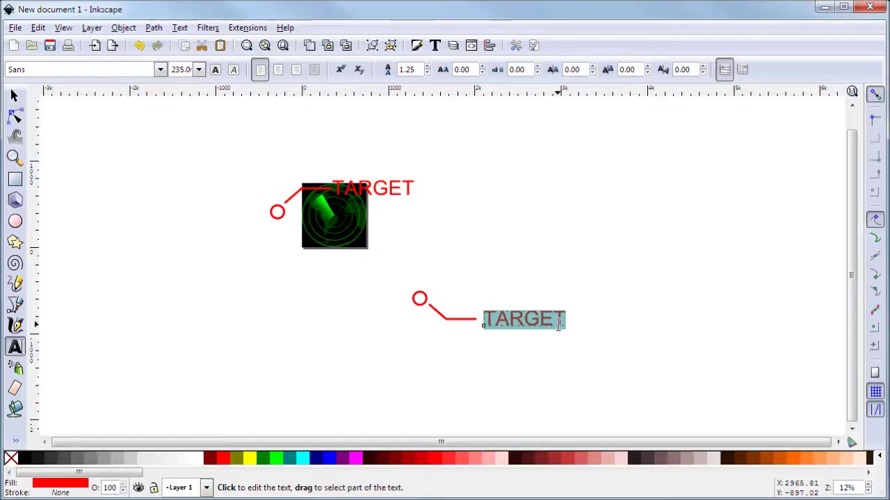
text(X11GH)
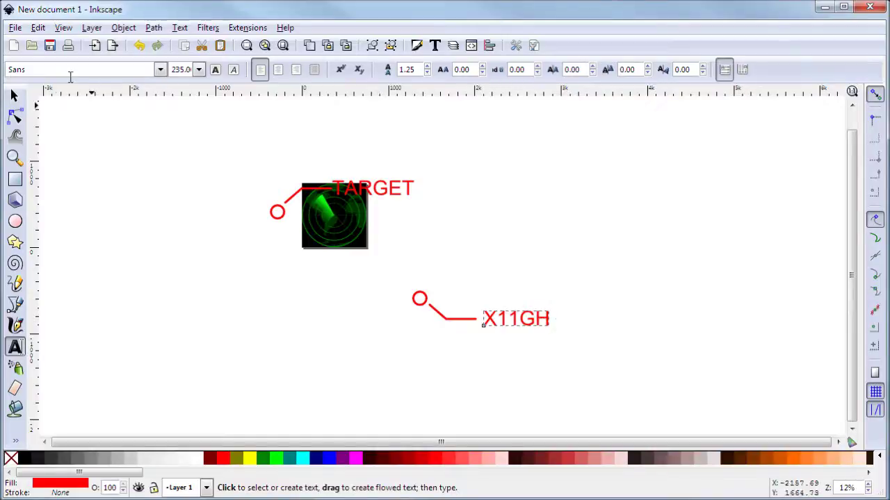
click(14, 95)
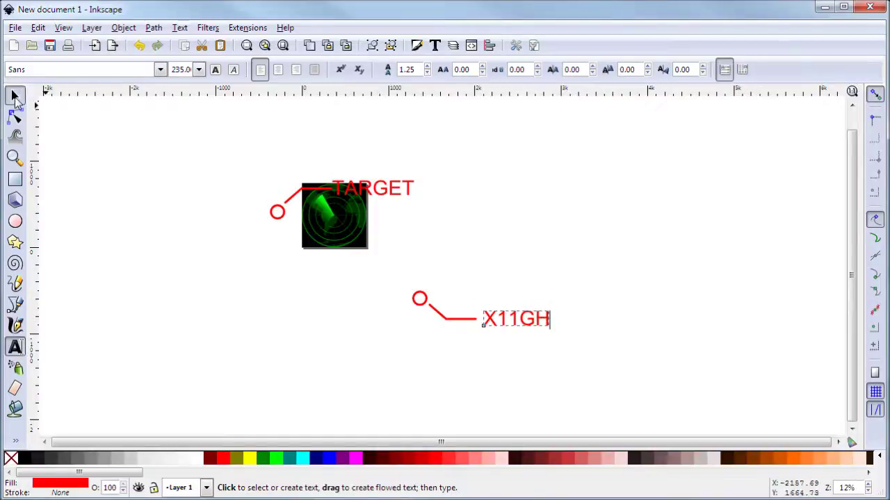
Step: Colour the X11GH text, its leader line and its ring bright green, and deselect them
shift+click(440, 315)
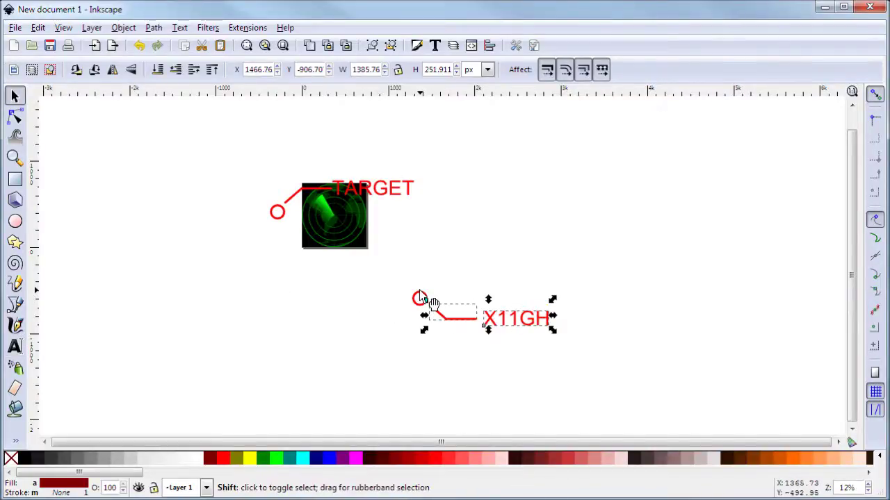
shift+click(420, 292)
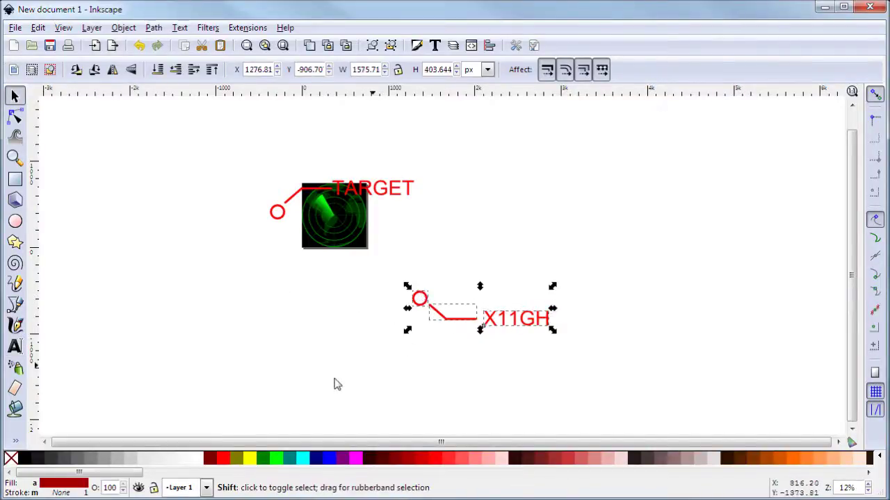
click(278, 458)
click(654, 394)
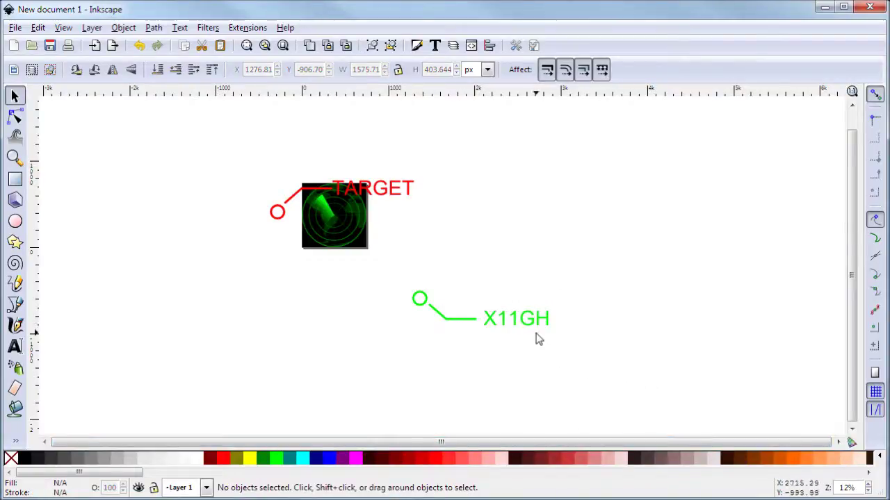
Step: Group the green X11GH callout, then duplicate the group and place the copy well to the right of the radar
drag(479, 302, 460, 277)
drag(592, 349, 379, 256)
key(ctrl+g)
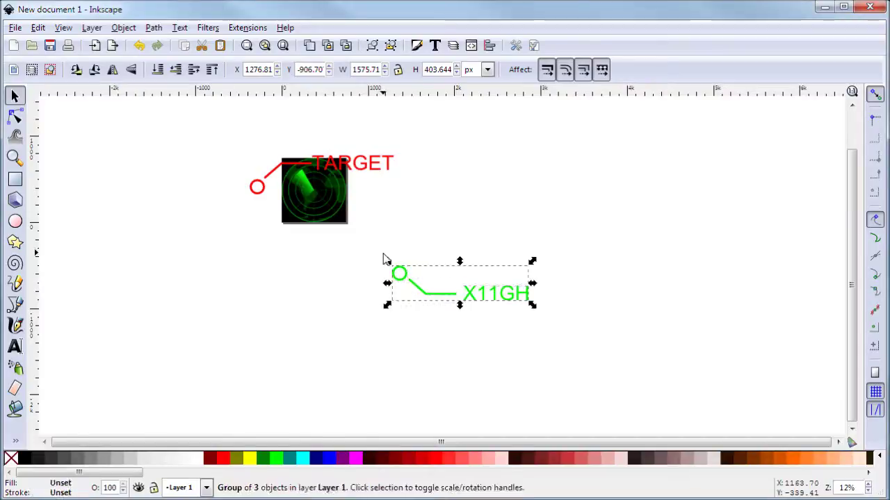
key(ctrl+d)
drag(503, 308, 654, 221)
Step: Replace the text inside the duplicated green callout group with "BZ55", and deselect it
double_click(666, 216)
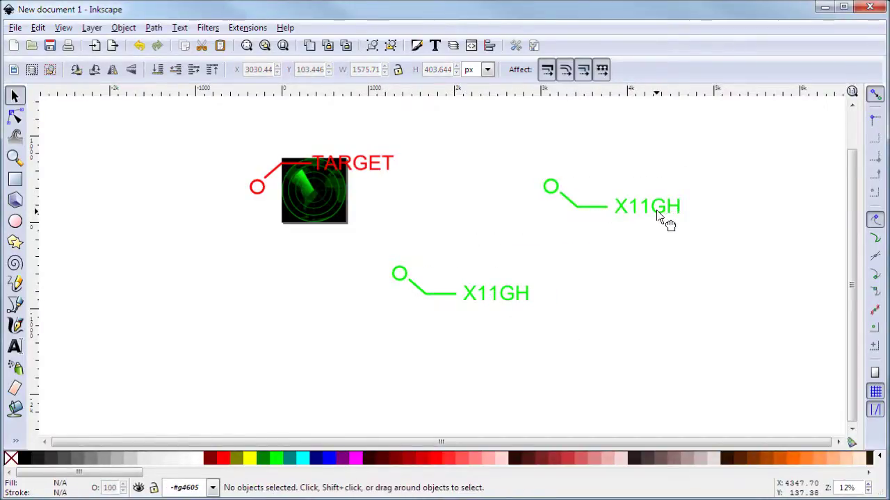
double_click(666, 215)
key(ctrl+a)
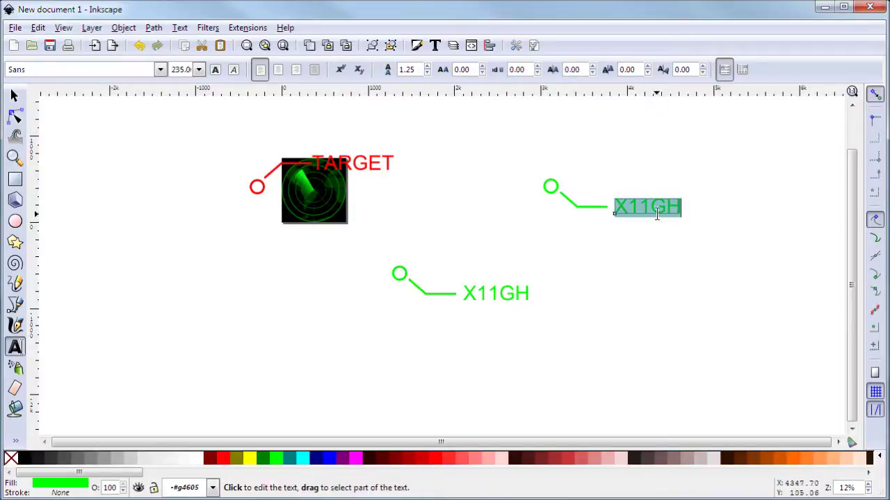
text(B)
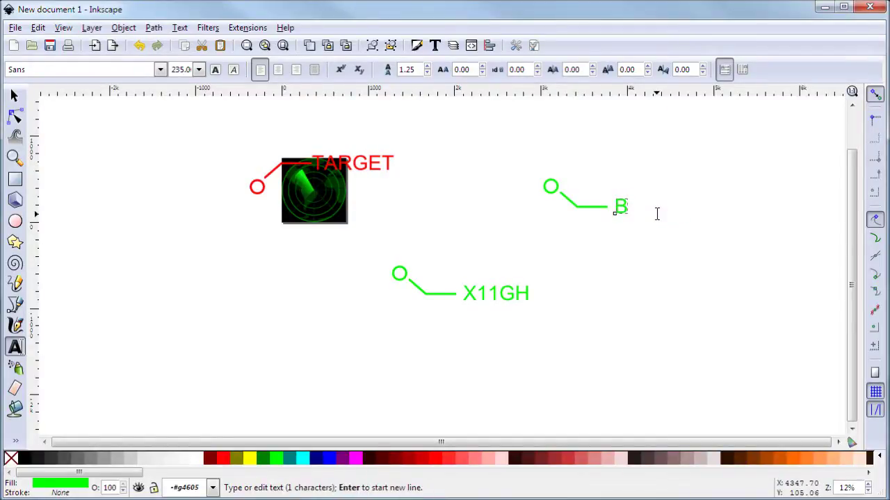
text(Z55)
key(Escape)
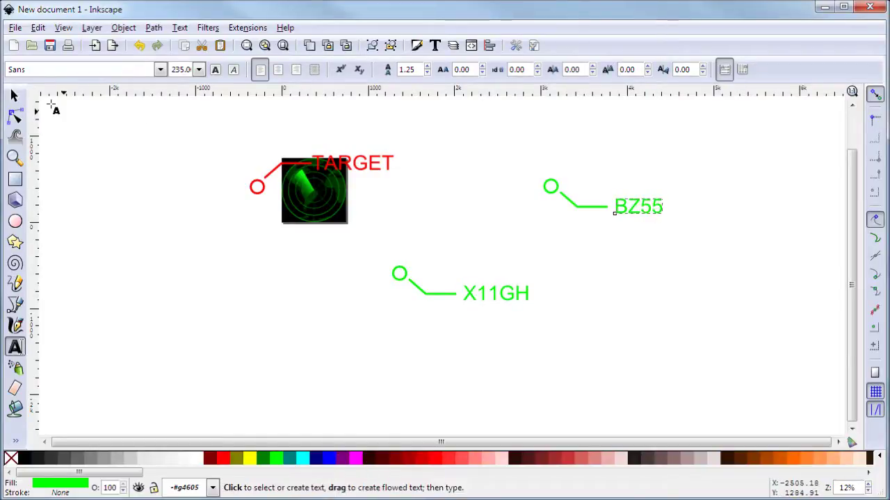
click(683, 289)
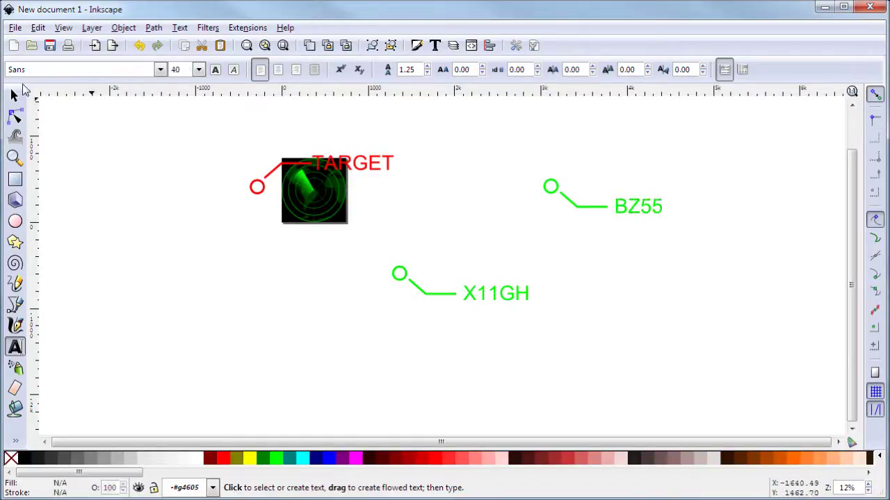
click(15, 95)
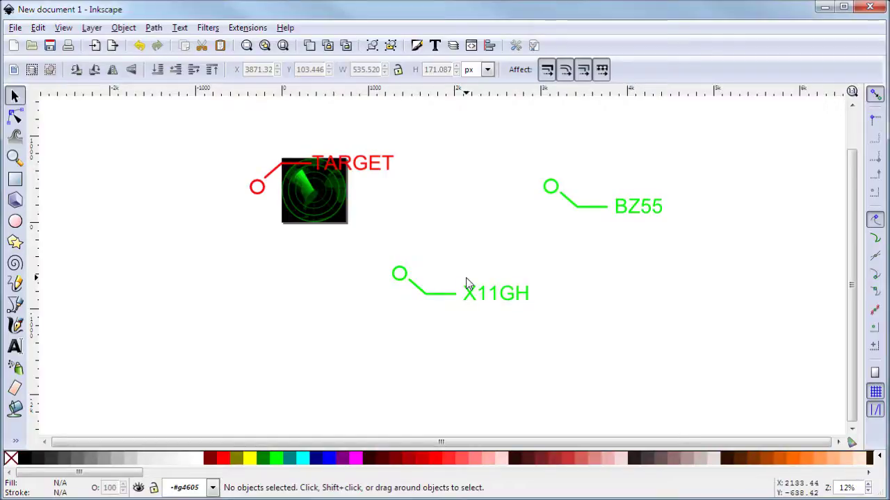
Step: Group the red TARGET text, its leader line and its ring
click(365, 170)
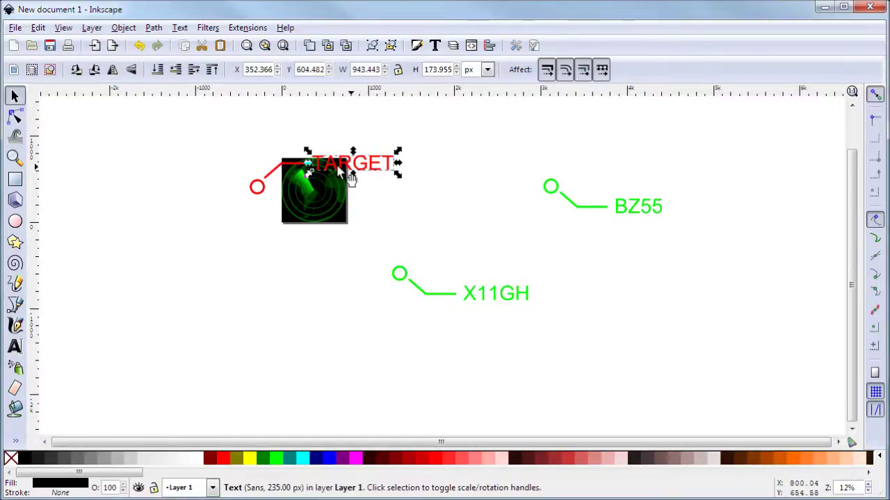
shift+click(260, 186)
shift+click(260, 189)
key(ctrl+g)
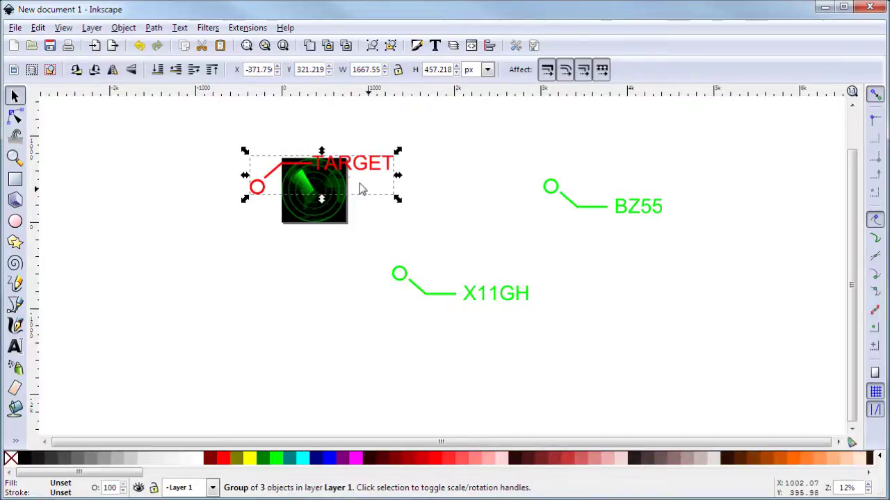
Step: Shrink the red TARGET callout group to about 120 × 33 px, place it on the radar just right of the sweep, and deselect it
click(605, 208)
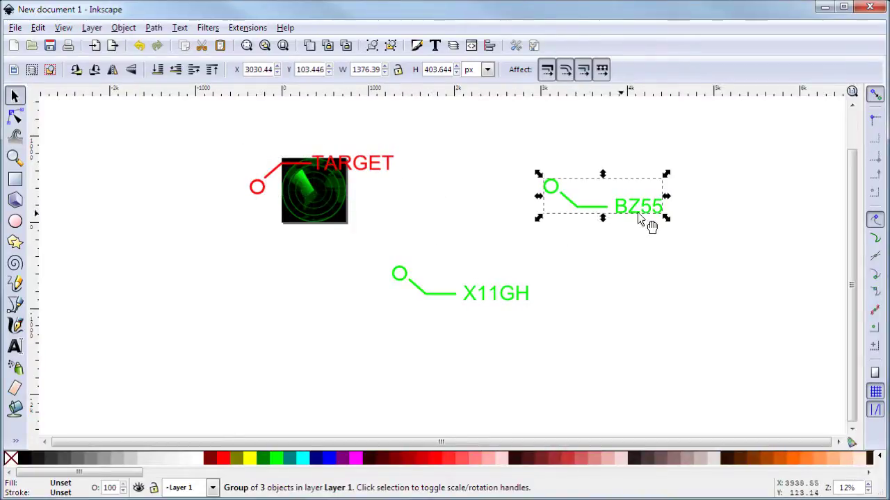
click(489, 305)
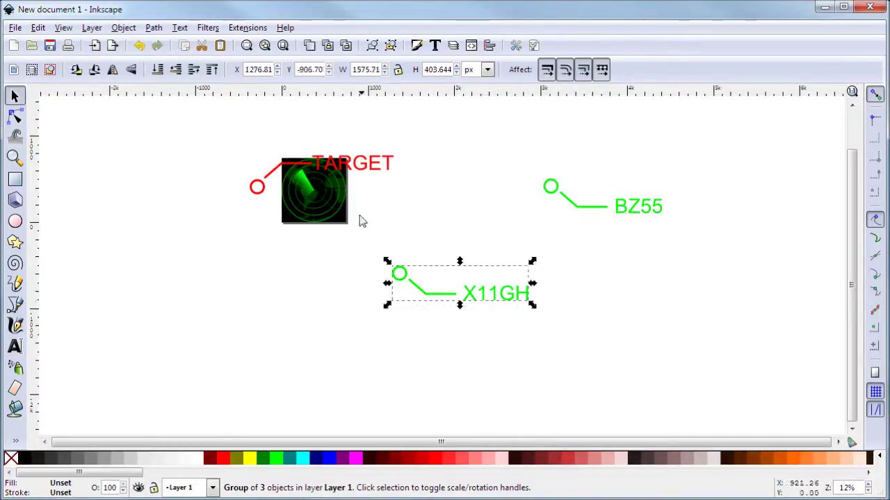
click(387, 167)
drag(397, 200, 386, 184)
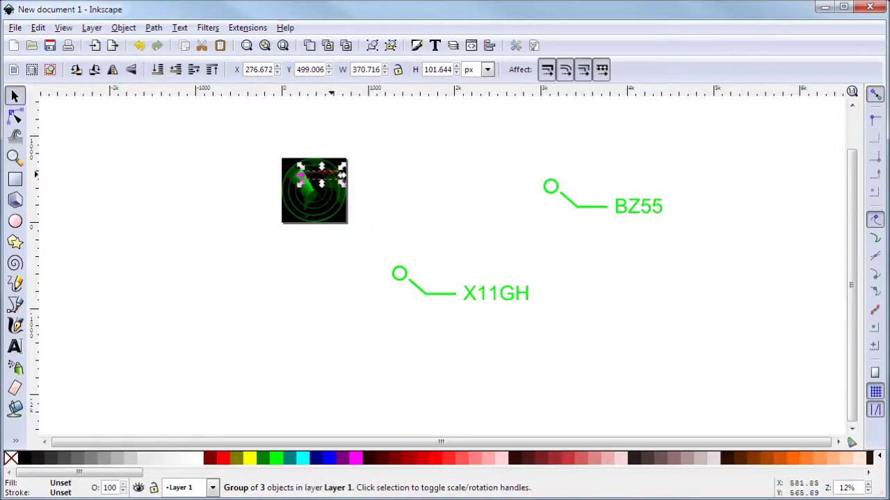
scroll(329, 175, up, 4)
drag(324, 174, 286, 180)
click(355, 241)
click(449, 250)
click(302, 217)
click(477, 212)
scroll(490, 249, right, 4)
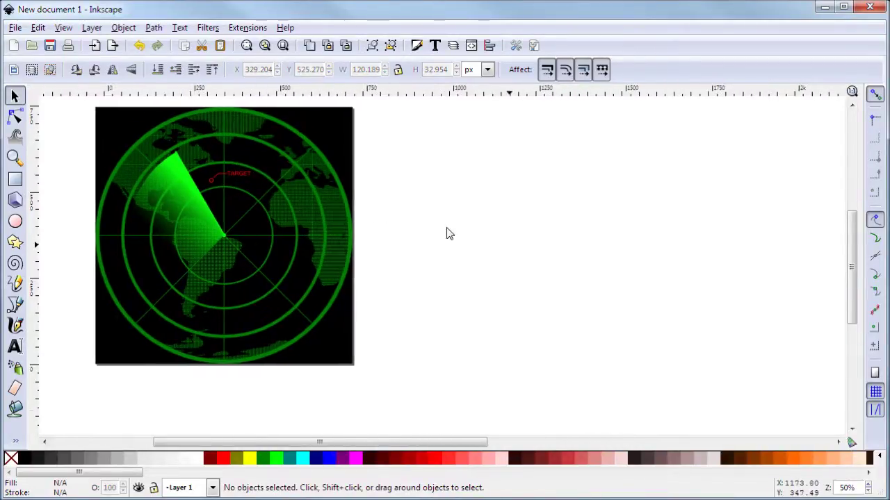
Step: Lock the width-to-height ratio and set the BZ55 callout group's width to 30 px
scroll(494, 253, down, 2)
scroll(445, 306, down, 3)
scroll(445, 306, right, 2)
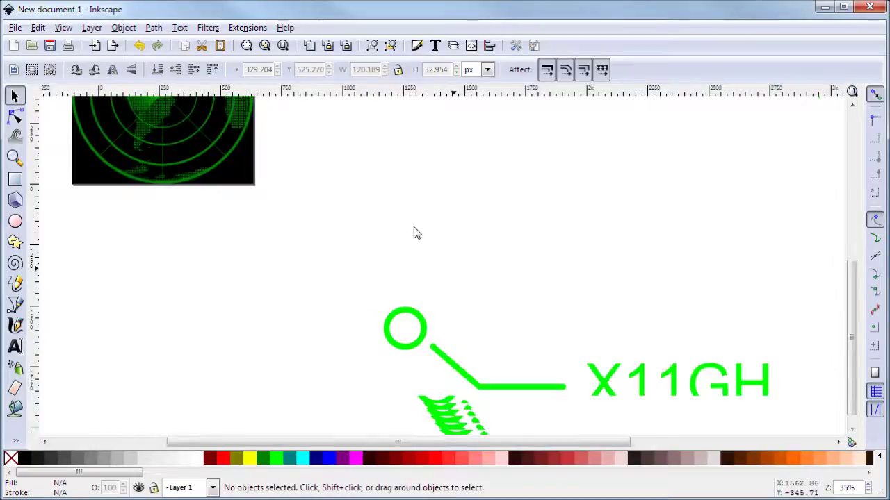
click(483, 350)
scroll(556, 313, right, 8)
scroll(556, 313, down, 2)
scroll(394, 248, down, 2)
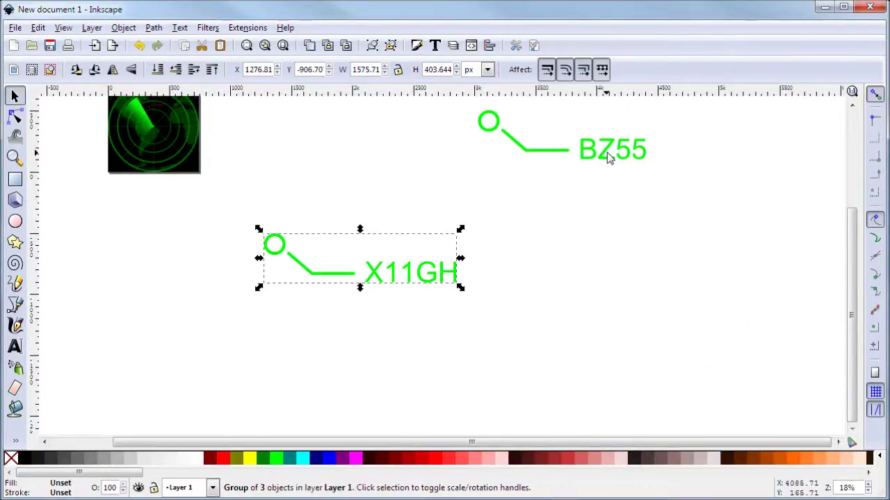
click(607, 150)
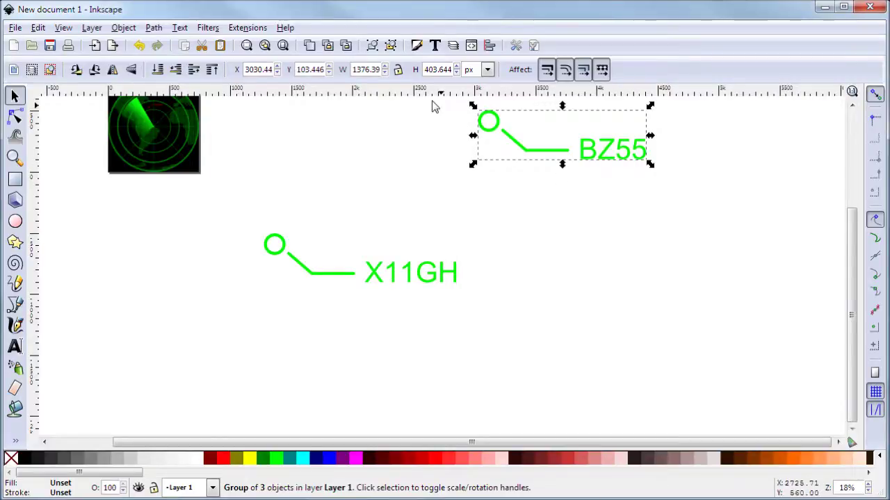
click(398, 70)
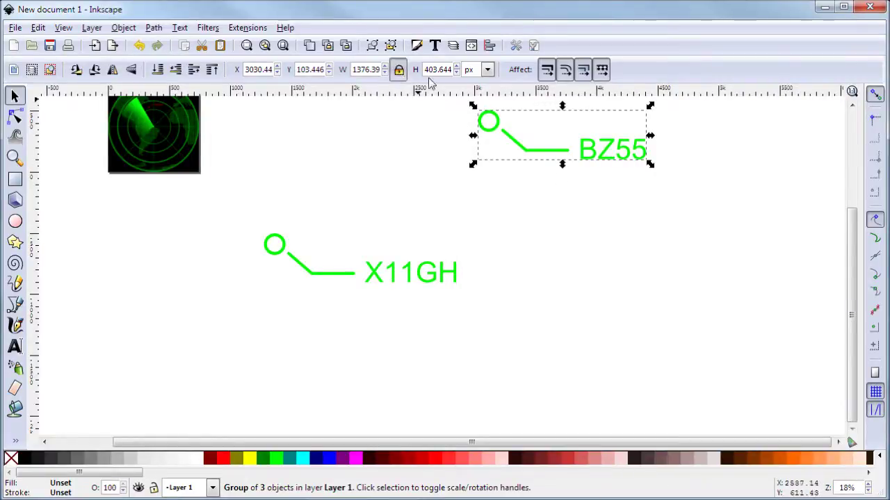
double_click(373, 69)
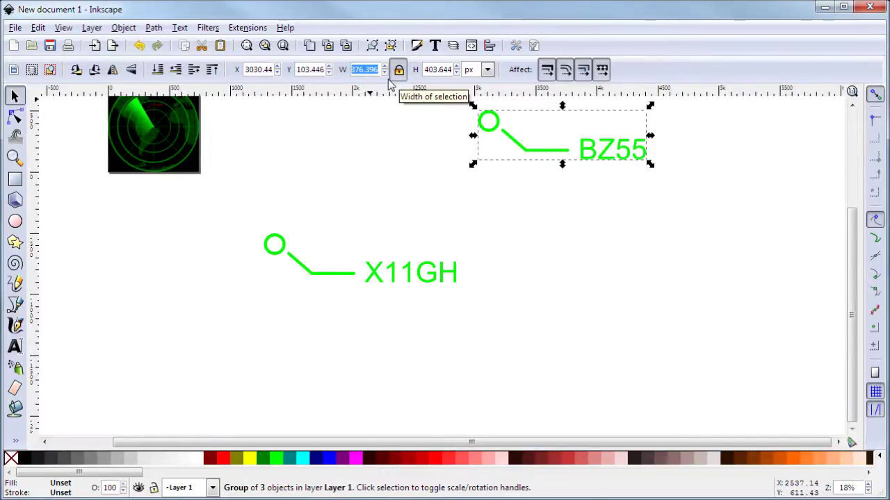
text(30)
key(Return)
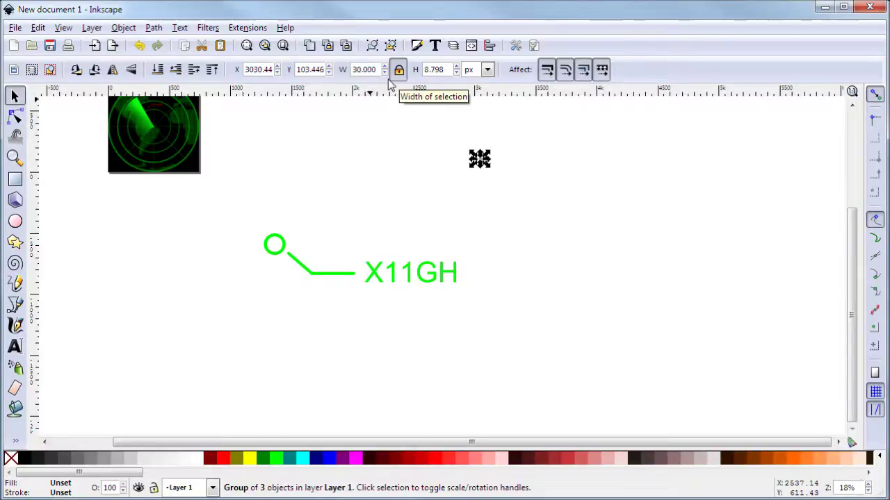
Step: Set the BZ55 callout group's height to 40 px with the proportions locked, and deselect it
click(563, 230)
click(485, 164)
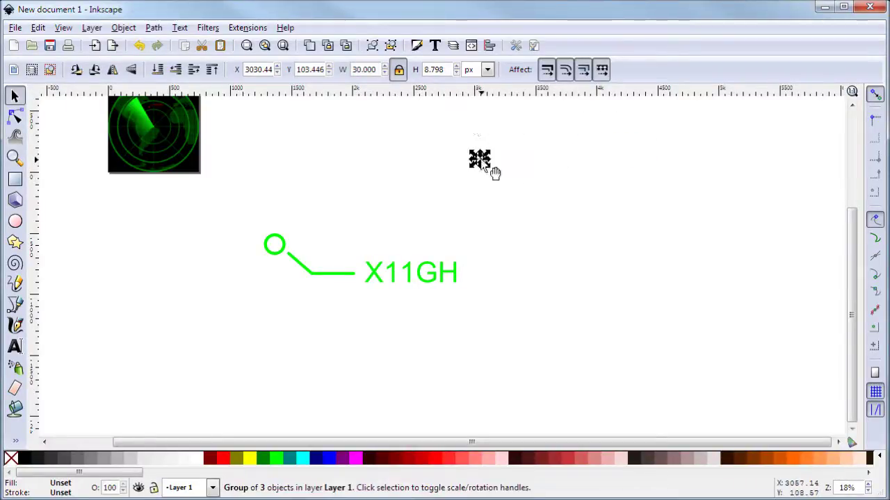
text(10)
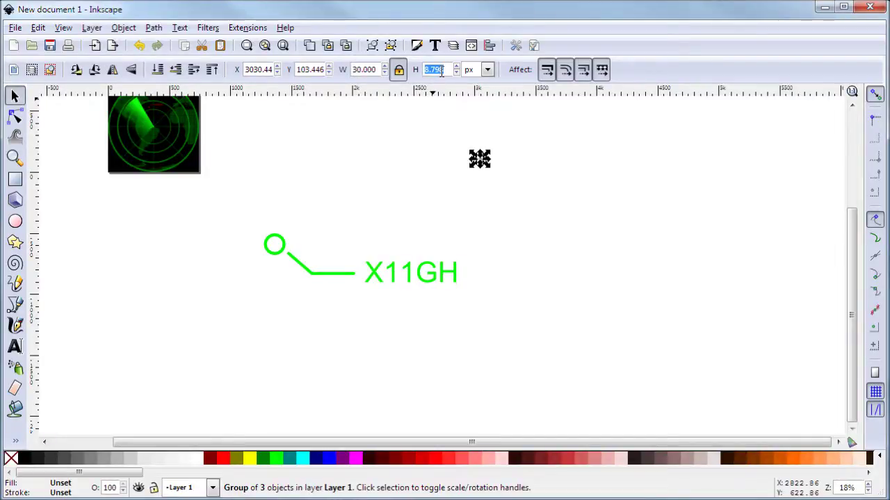
text(30)
key(Return)
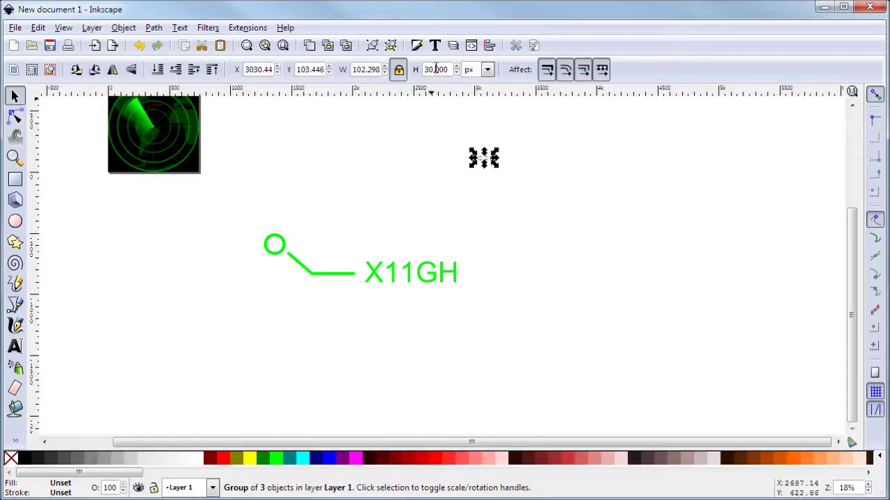
key(Return)
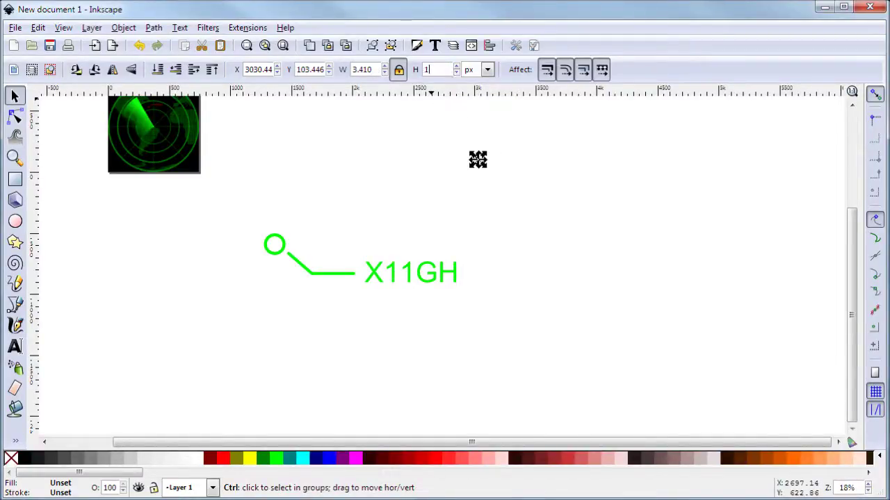
text(40)
key(Return)
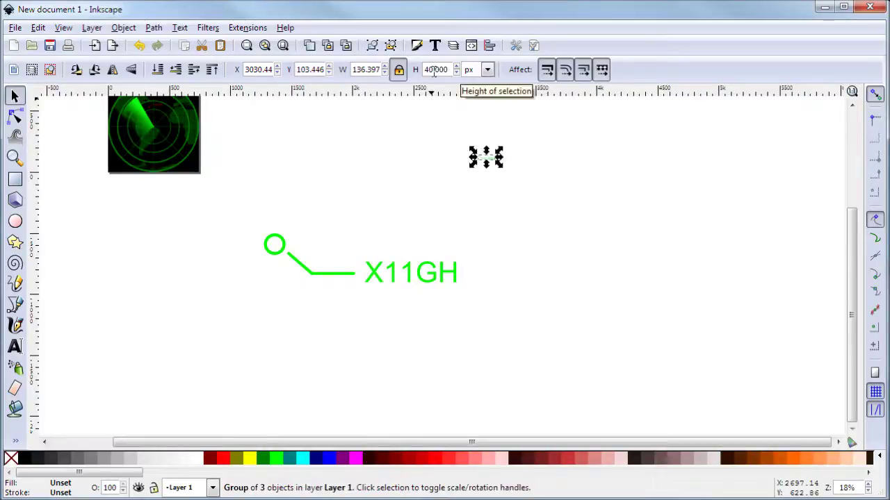
click(543, 197)
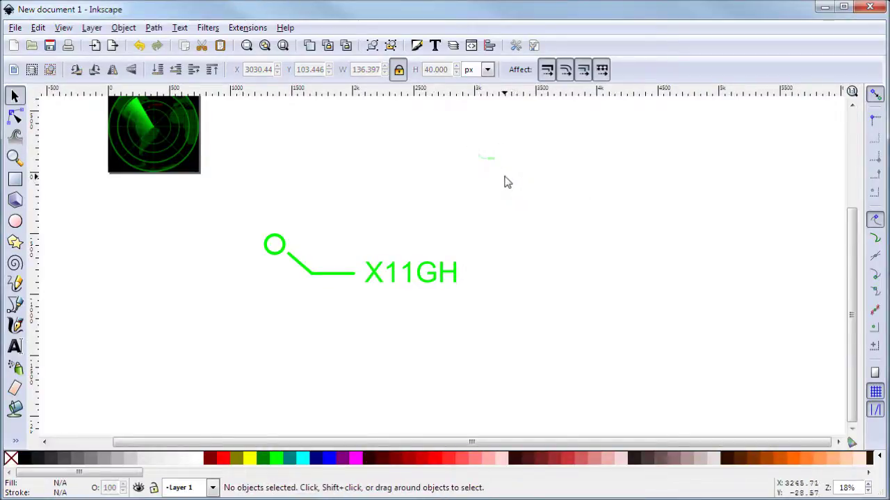
Step: Set the X11GH callout group's height to 40 px with the proportions locked
key(Tab)
click(436, 70)
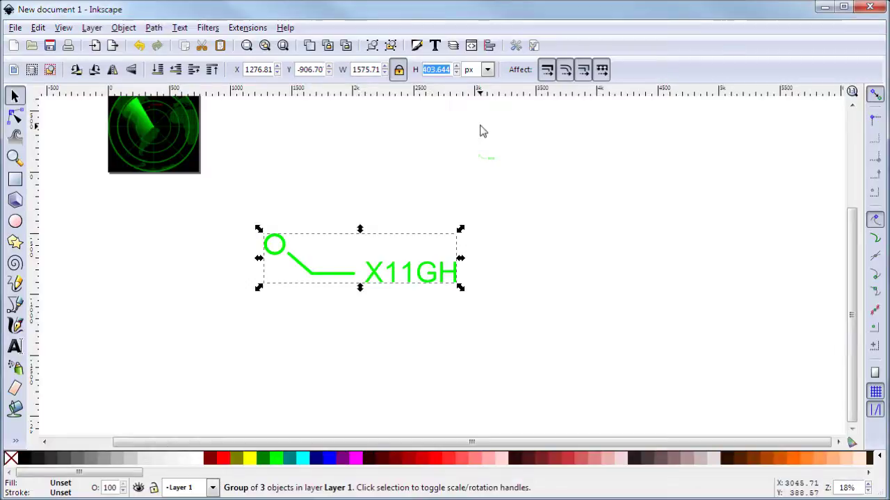
text(40)
key(Return)
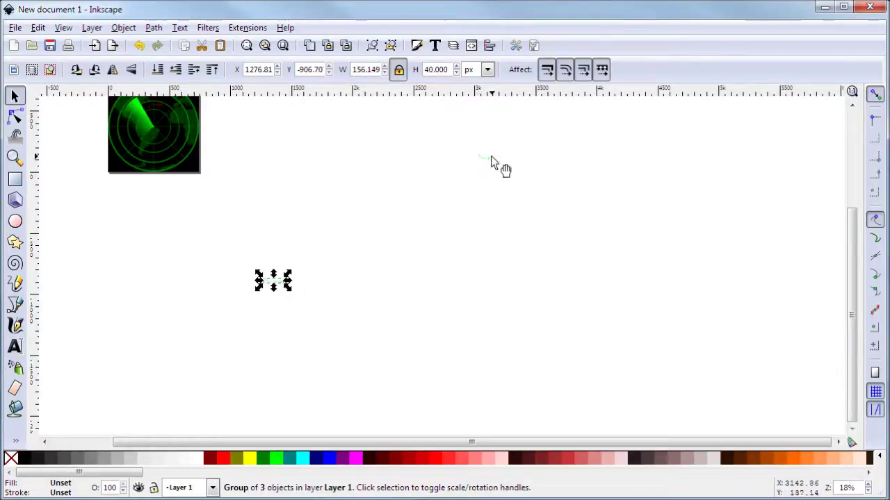
Step: Move the BZ55 and X11GH callout groups onto the radar, below its center
drag(408, 159, 175, 190)
key(ctrl+z)
scroll(154, 144, up, 6)
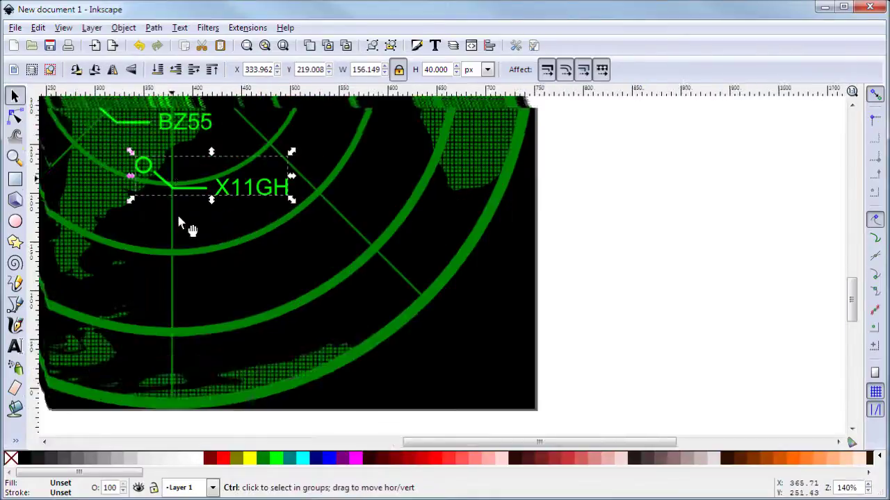
scroll(236, 257, up, 6)
scroll(236, 257, left, 2)
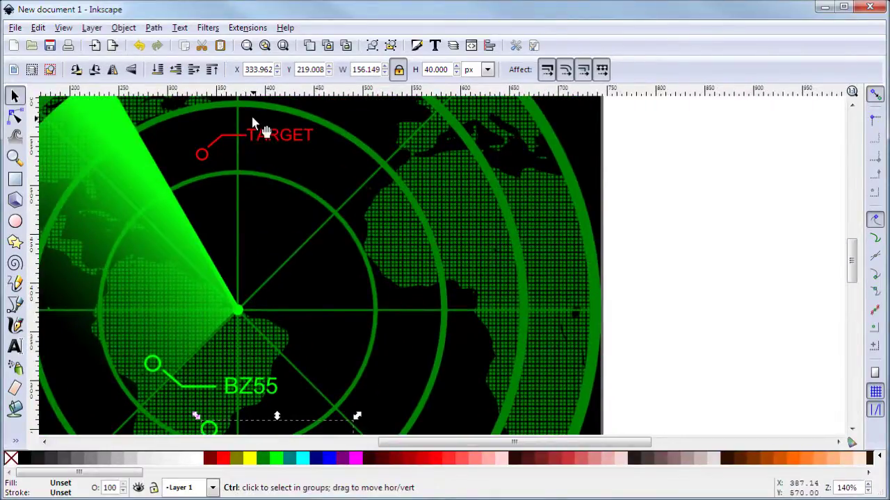
Step: Check the TARGET callout group's height, and set the BZ55 callout group's height to 30 px
click(278, 135)
drag(426, 70, 459, 75)
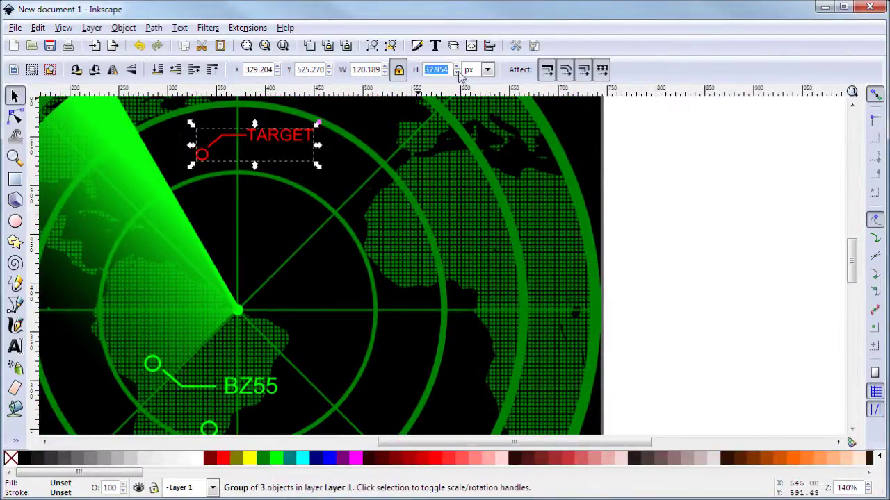
scroll(326, 346, down, 2)
scroll(320, 343, left, 1)
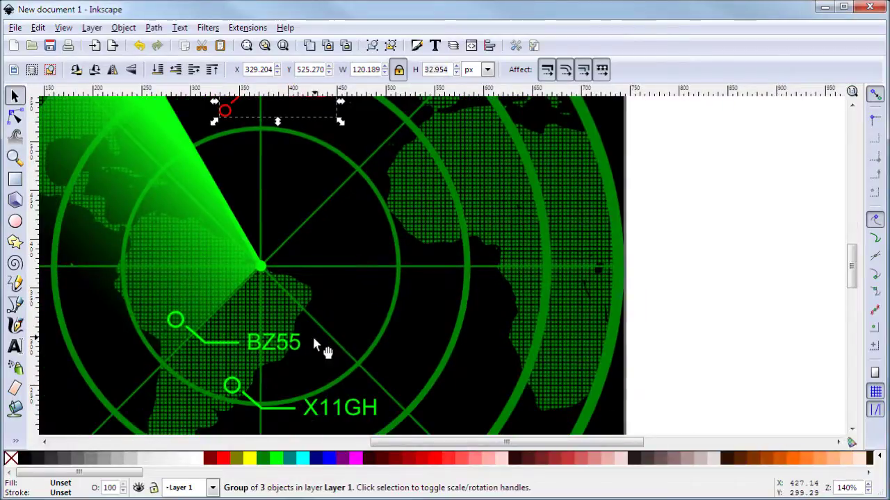
click(275, 342)
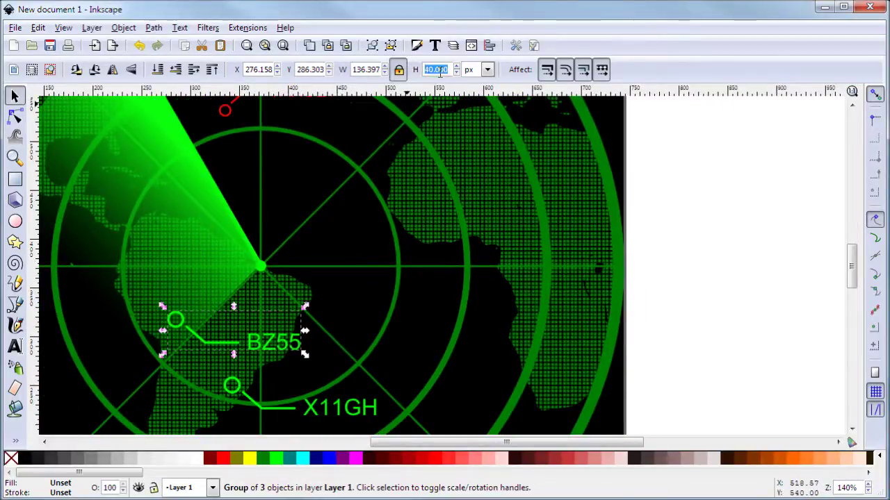
text(30)
key(Return)
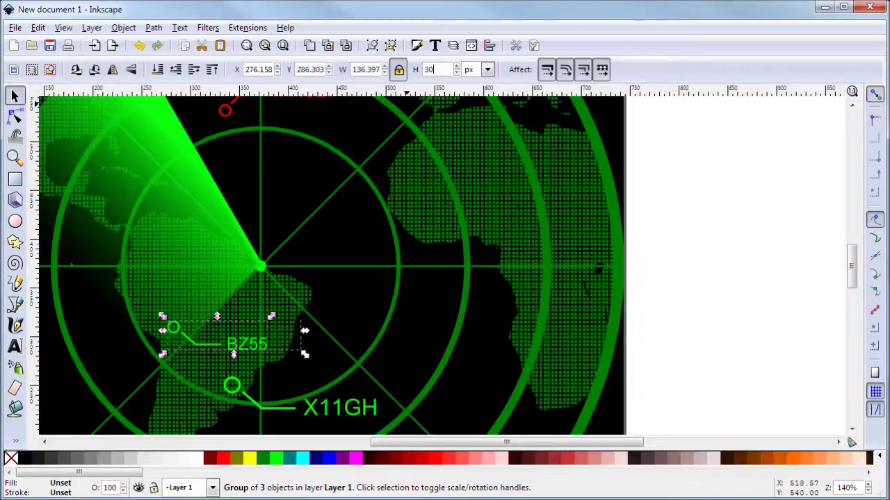
Step: Set the X11GH callout group's height to 30 px and deselect it
key(Tab)
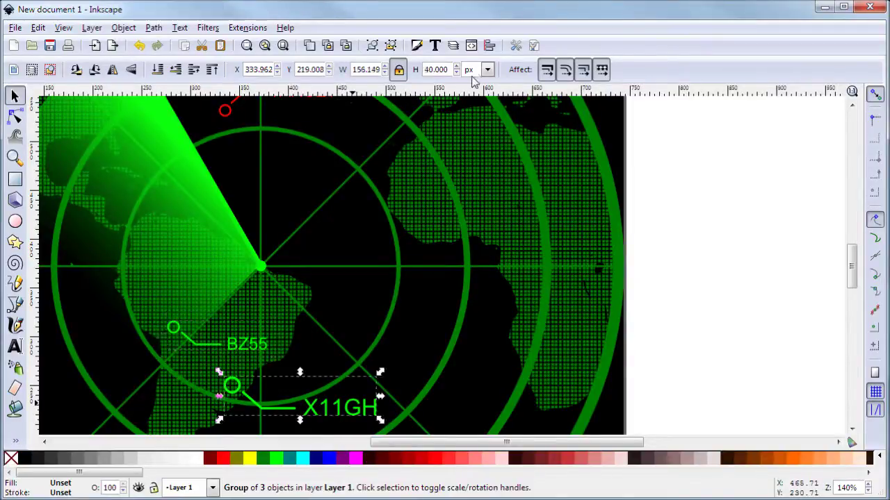
text(30)
key(Return)
scroll(296, 254, down, 1)
scroll(295, 253, down, 2)
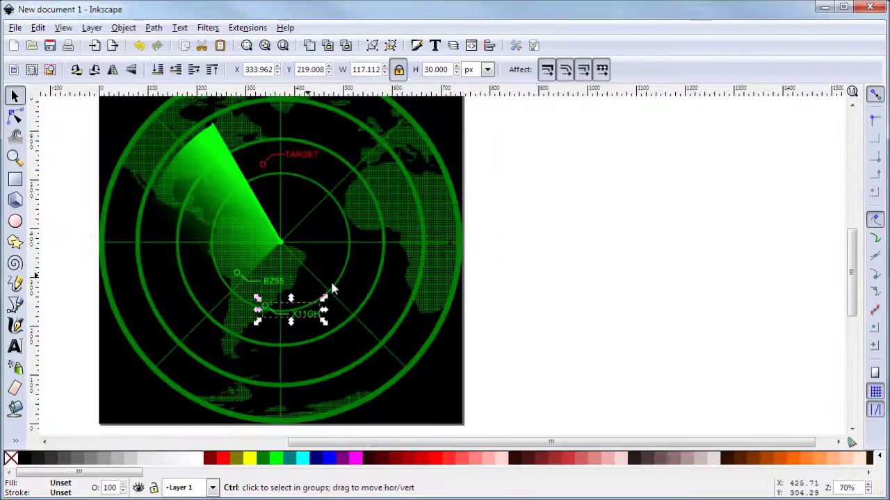
key(Escape)
Step: Move the BZ55 callout to the left of the radar's center and the X11GH callout to its upper right, and deselect
click(248, 280)
drag(225, 272, 226, 241)
click(275, 285)
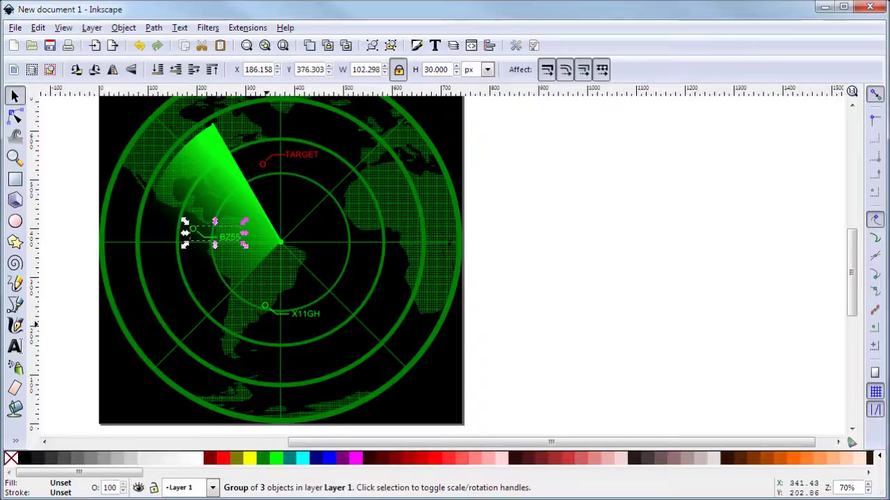
click(297, 316)
drag(301, 315, 344, 210)
click(477, 240)
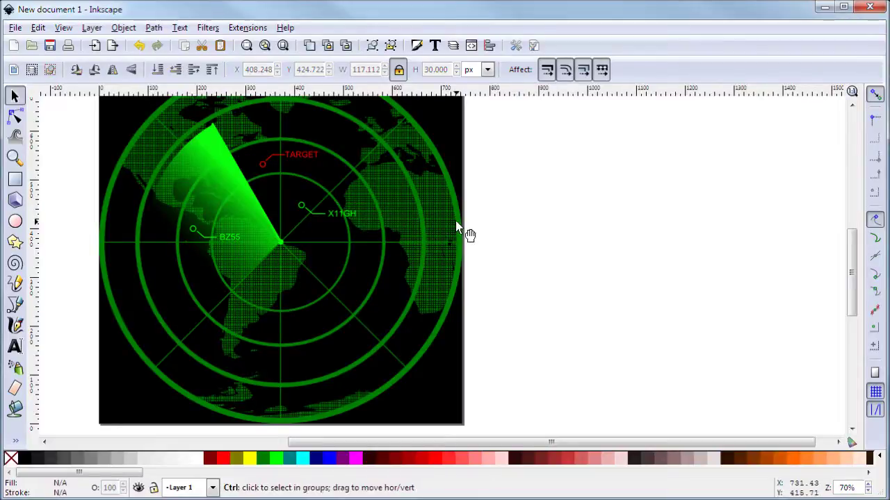
Step: Draw a bright green circle about 655 px across over the radar
scroll(456, 235, down, 2)
scroll(486, 232, right, 2)
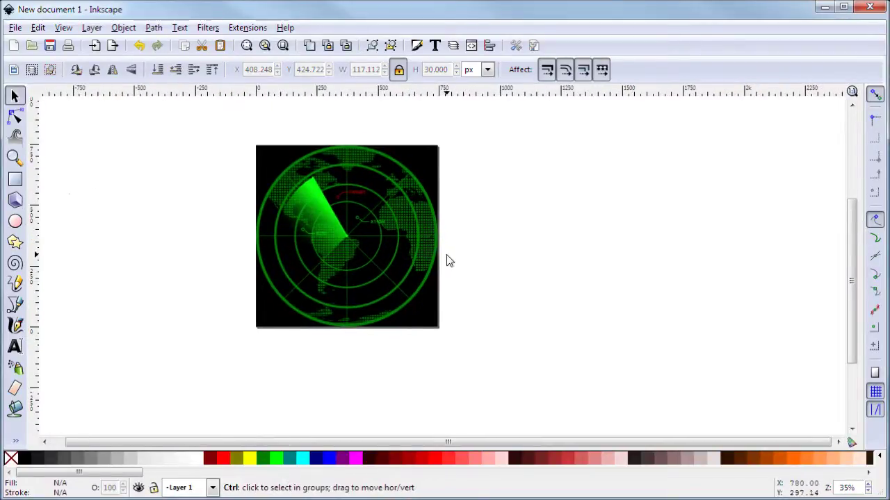
scroll(460, 271, up, 1)
scroll(487, 278, left, 2)
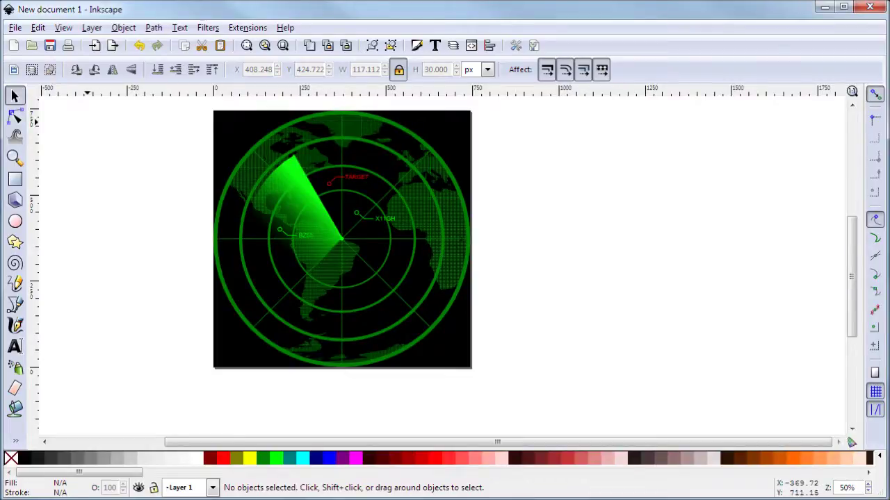
click(16, 221)
scroll(316, 233, down, 2)
drag(280, 182, 398, 301)
Step: Resize the green circle to 744 × 744 px, position it at X 0, Y 0, and deselect it
click(14, 95)
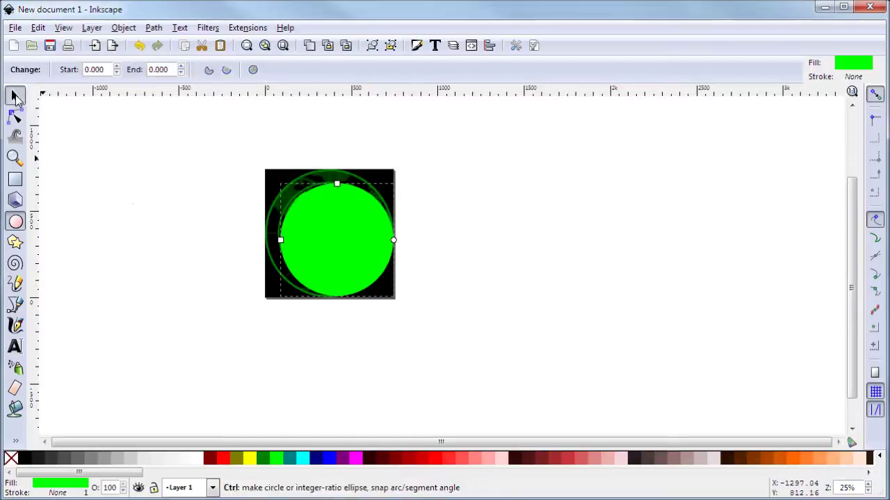
double_click(367, 69)
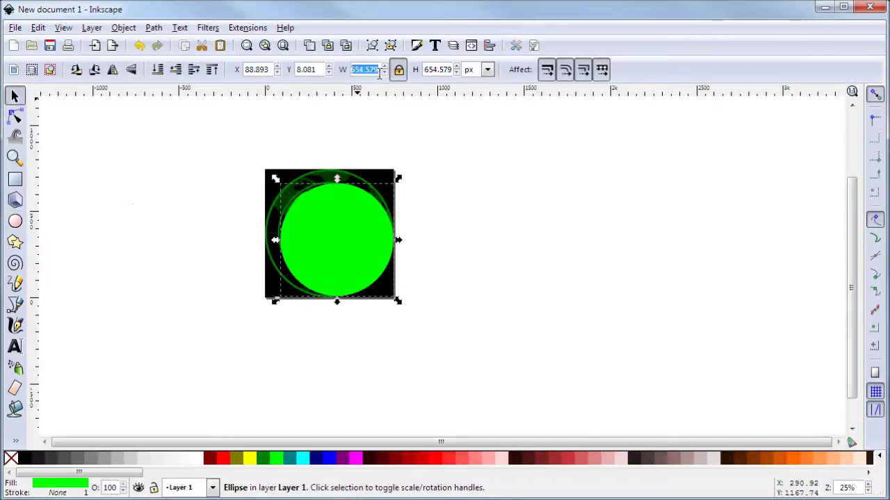
text(744)
key(Return)
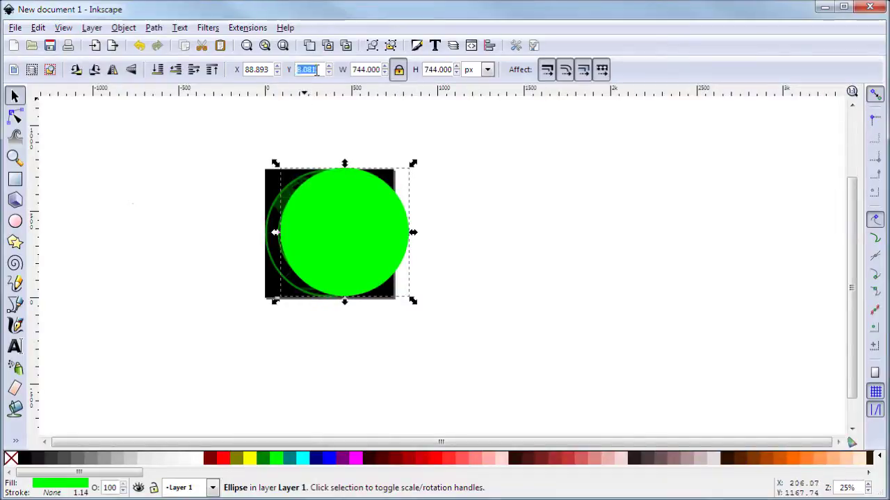
text(0)
key(Return)
key(shift+Tab)
text(0)
key(Return)
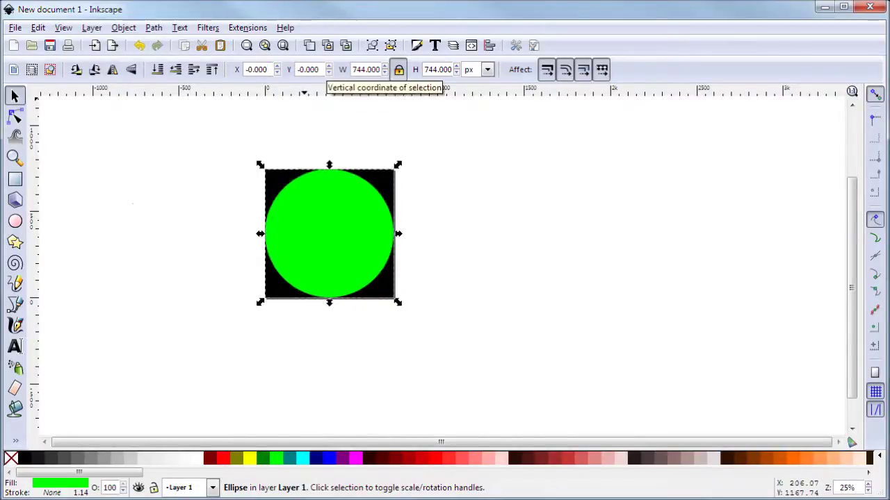
click(487, 272)
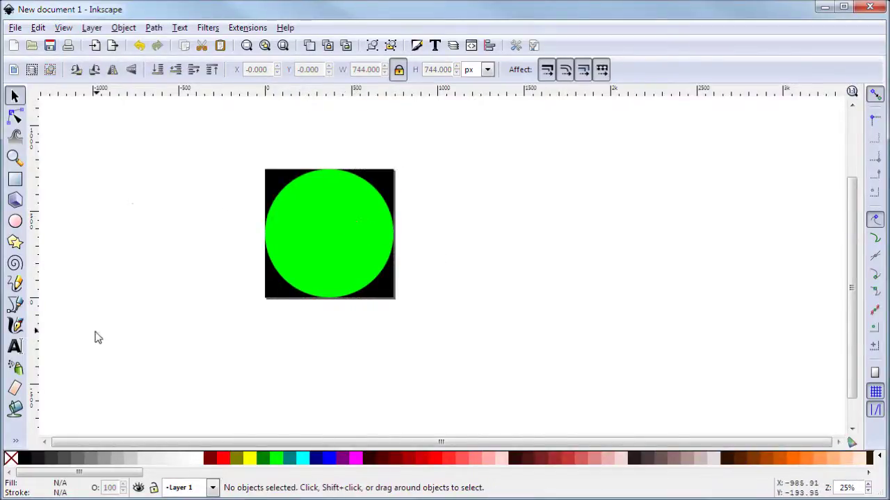
Step: Create a magenta duplicate of the green circle, offset about 200 px down and to the left
click(327, 221)
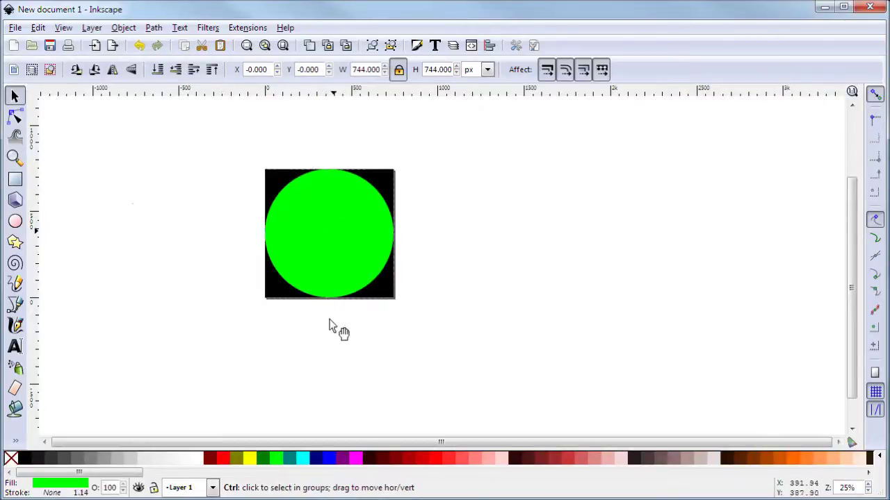
click(355, 458)
drag(350, 263, 314, 296)
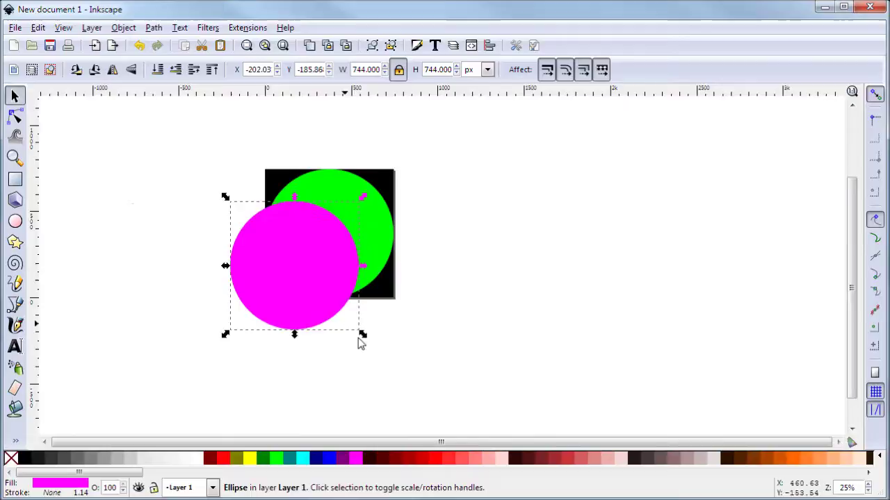
Step: Enlarge the magenta circle to about 1197 px and position it so a green crescent remains uncovered at the upper right
drag(367, 339, 382, 355)
drag(318, 288, 326, 312)
drag(216, 202, 195, 179)
drag(335, 275, 313, 293)
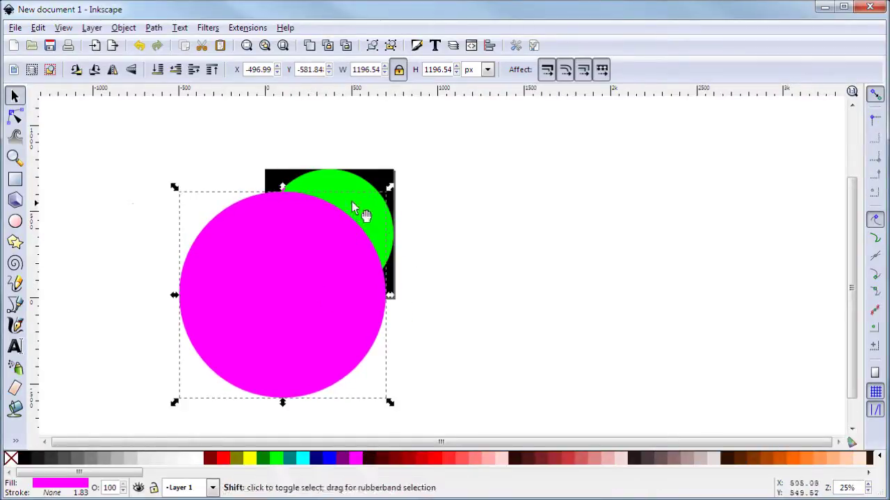
Step: Subtract the magenta circle from the green circle using a path Difference
shift+click(350, 178)
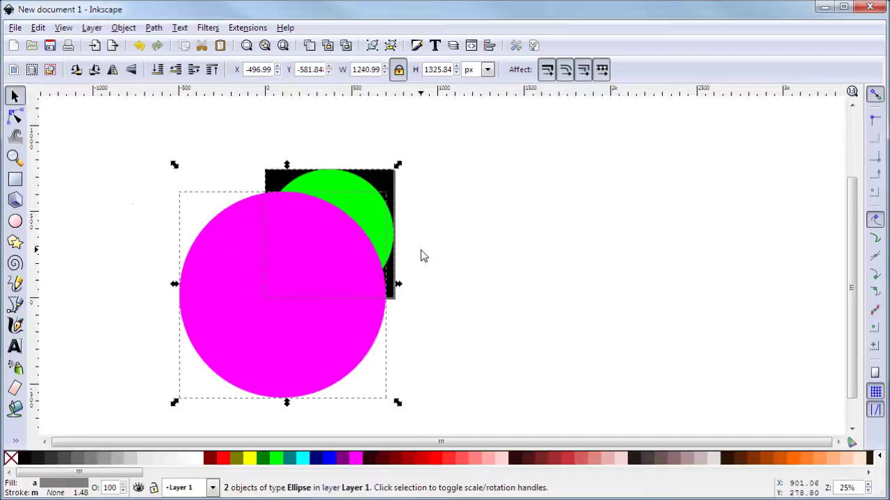
key(ctrl)
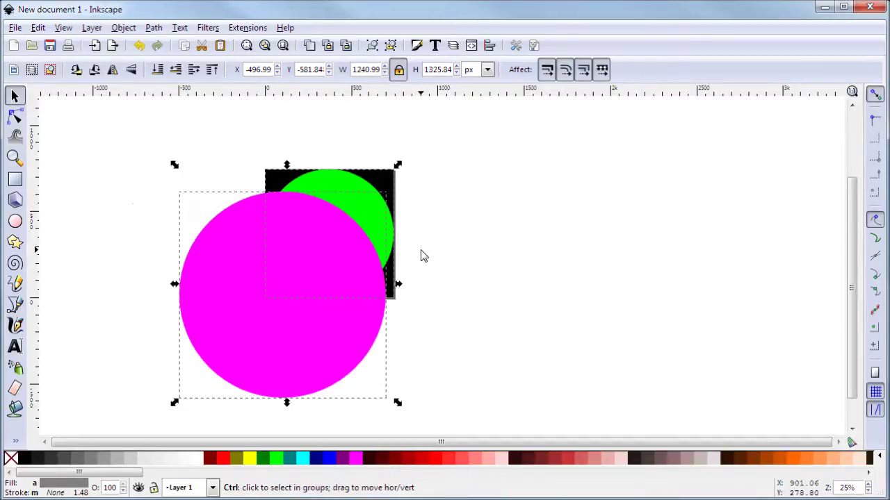
key(ctrl+minus)
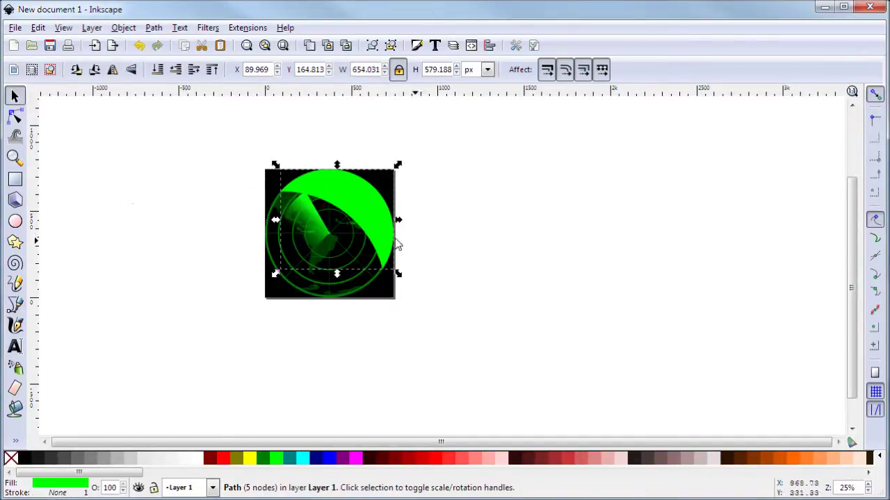
Step: Fill the crescent with white, set its opacity to 20%, and deselect it
click(198, 458)
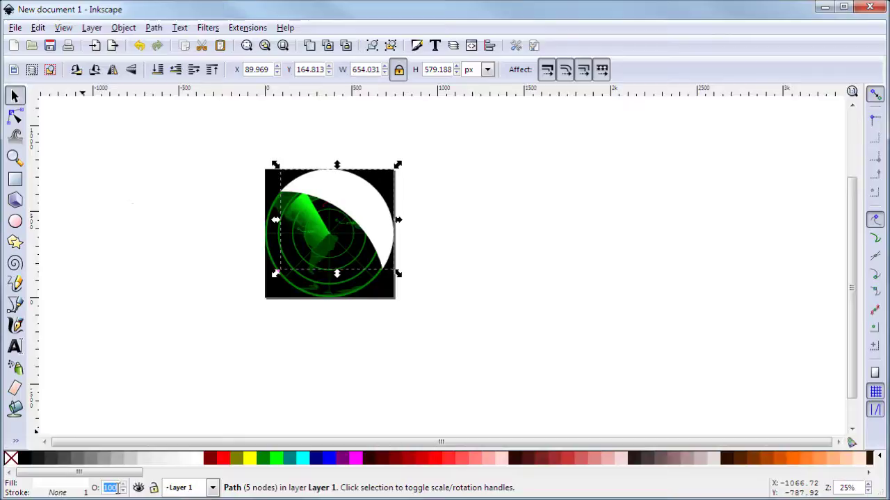
text(0)
key(Return)
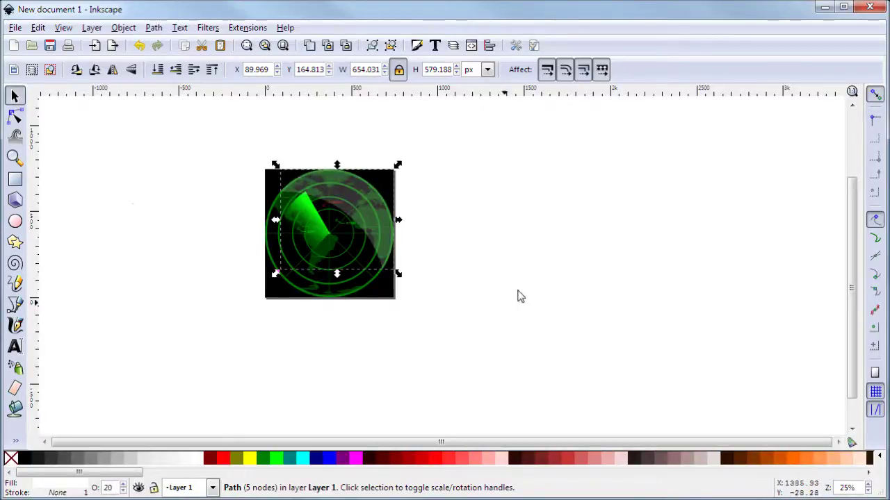
scroll(383, 204, up, 2)
key(Escape)
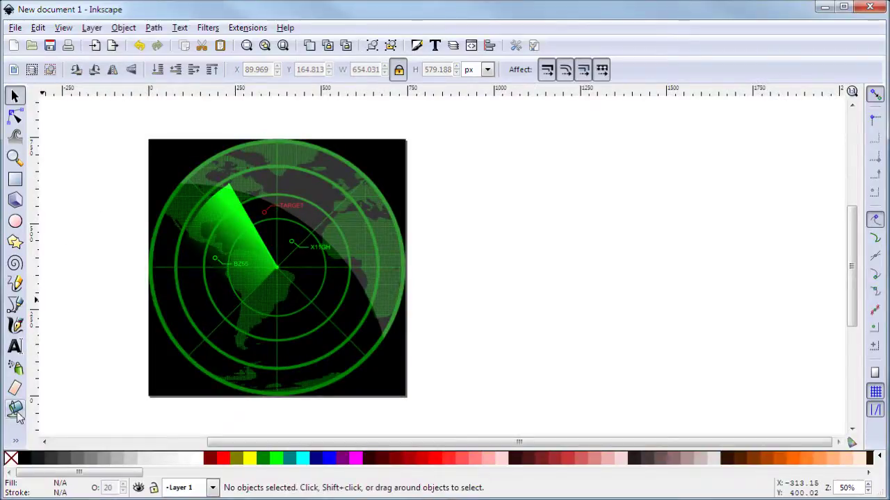
Step: Apply a linear white-to-transparent gradient to the crescent, running from its upper-right edge to near the radar's centre, and deselect it
click(15, 441)
click(76, 446)
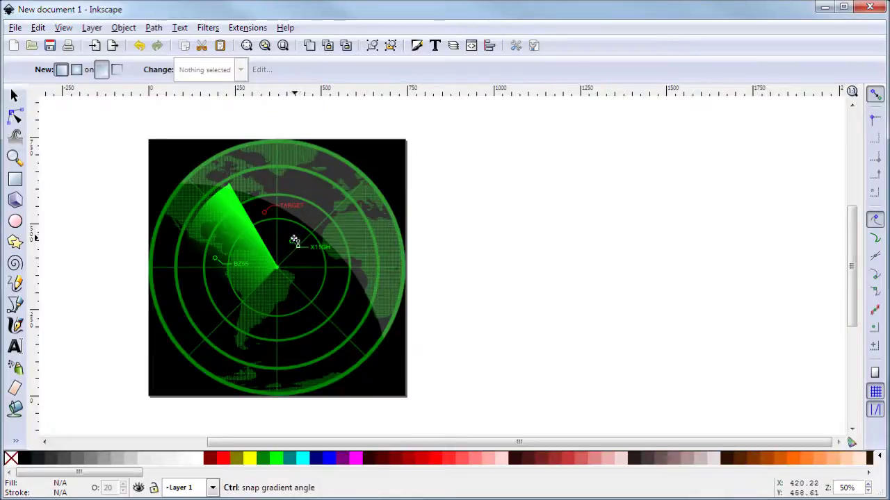
key(ctrl+z)
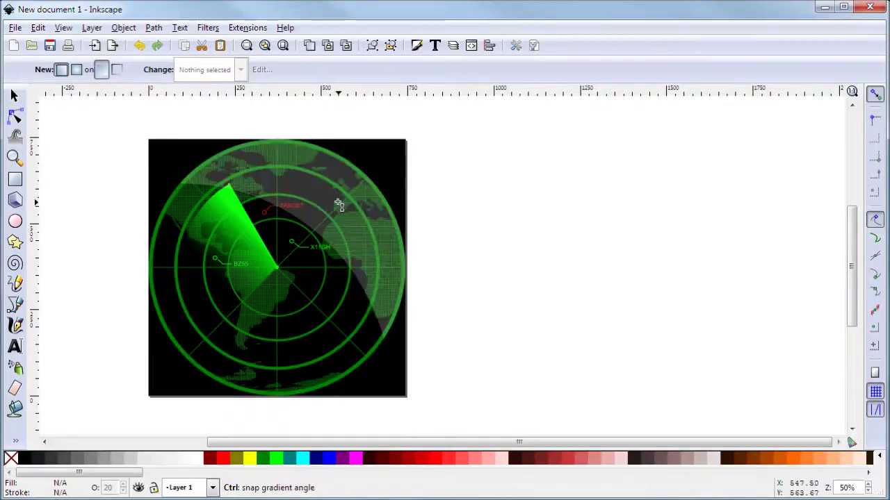
mouse_move(383, 167)
mouse_down()
mouse_move(280, 237)
mouse_move(254, 288)
mouse_up()
drag(389, 177, 372, 186)
drag(259, 290, 272, 263)
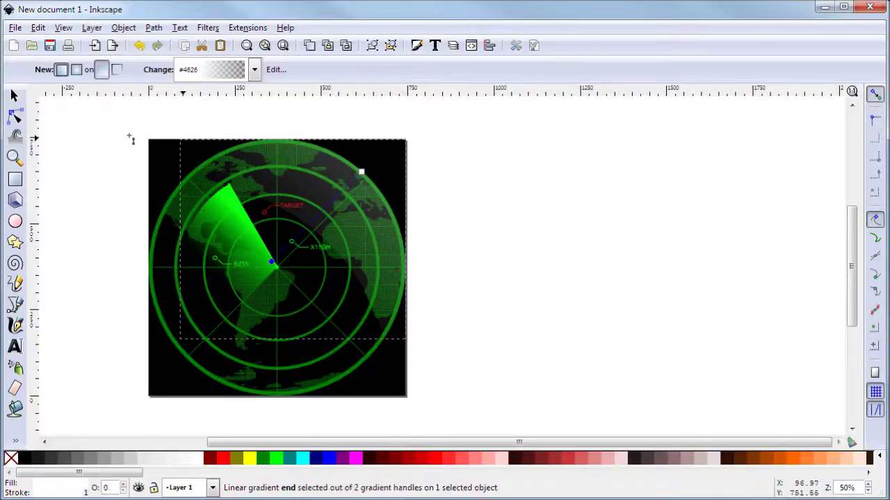
click(15, 95)
click(592, 272)
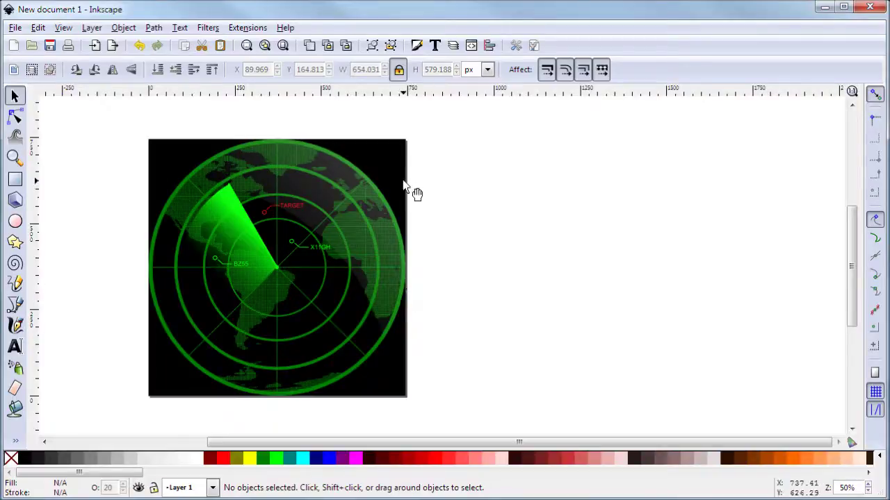
scroll(384, 232, down, 2)
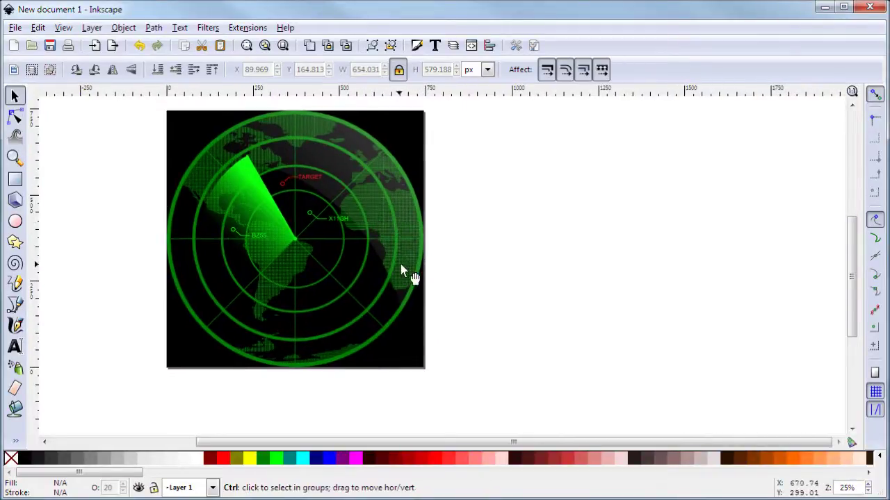
scroll(401, 263, up, 2)
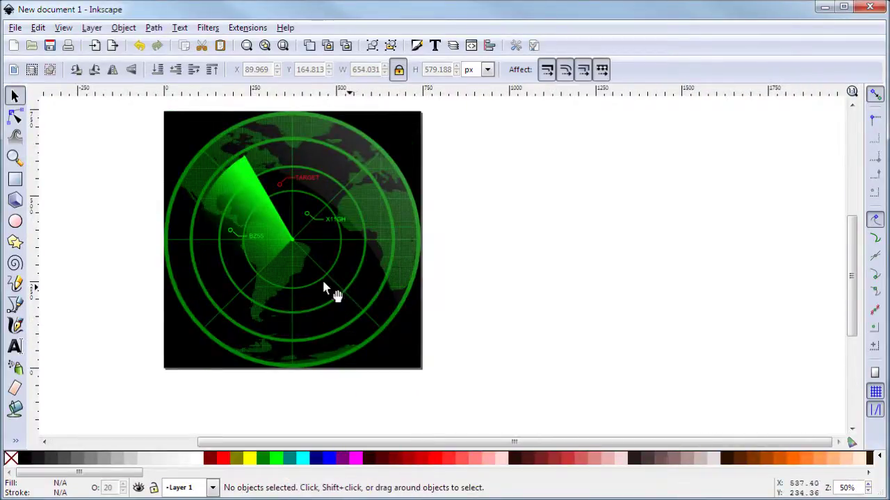
click(15, 116)
scroll(299, 167, down, 2)
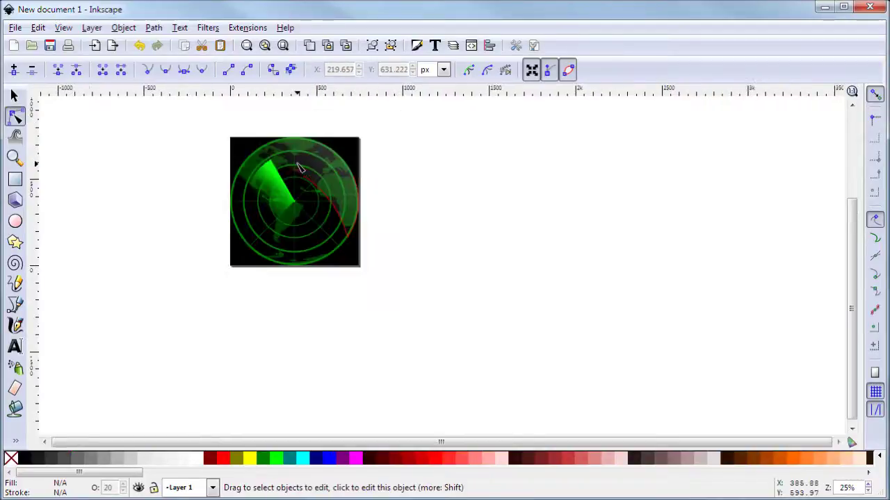
click(14, 96)
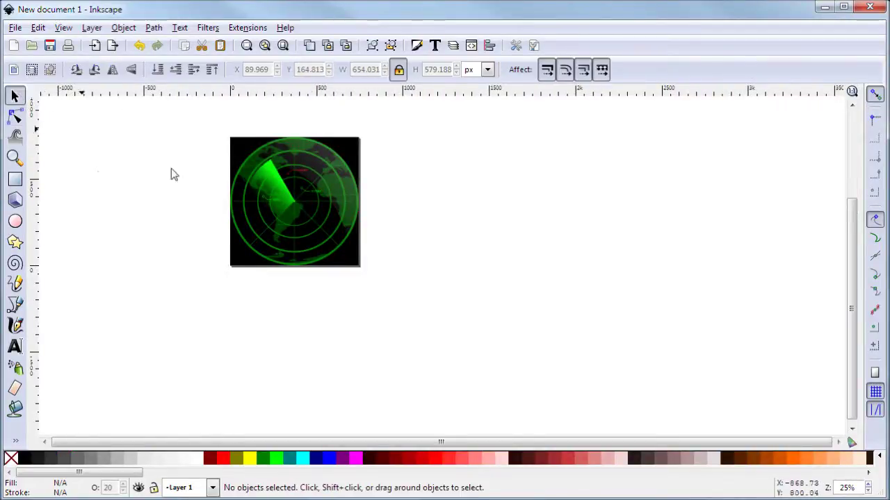
scroll(314, 170, up, 2)
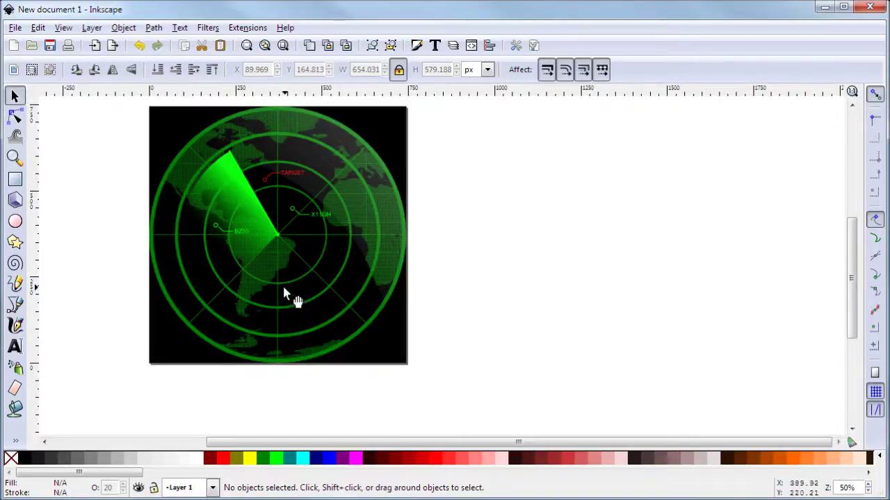
scroll(288, 235, down, 2)
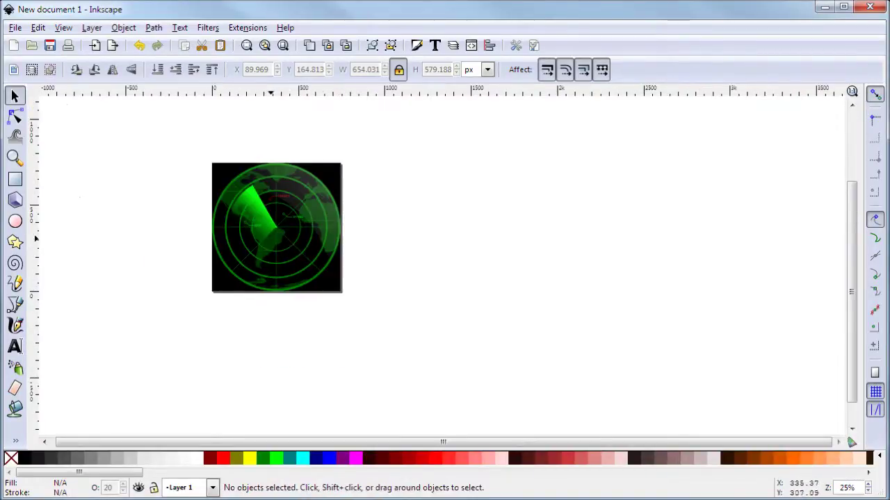
Step: Draw a white circle about 735 px wide over the radar and set its opacity to 100%
click(15, 221)
mouse_move(298, 192)
mouse_down()
mouse_move(270, 226)
mouse_move(346, 320)
mouse_up()
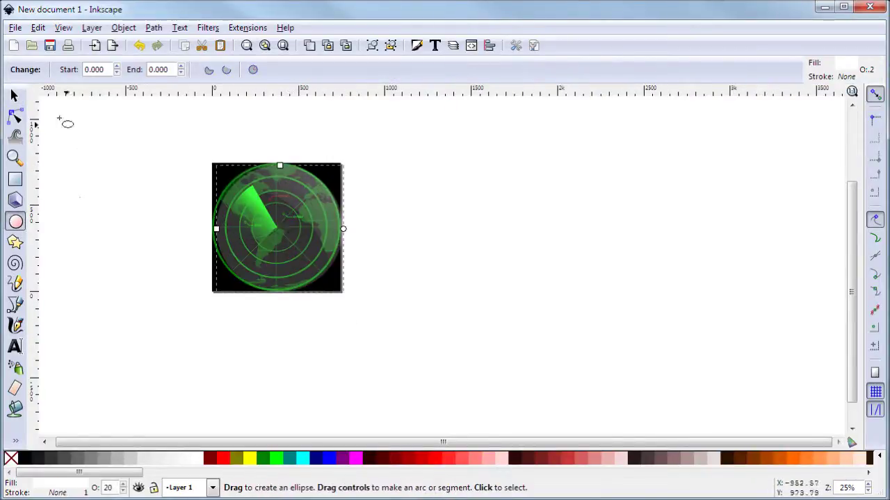
click(17, 95)
text(100)
key(Return)
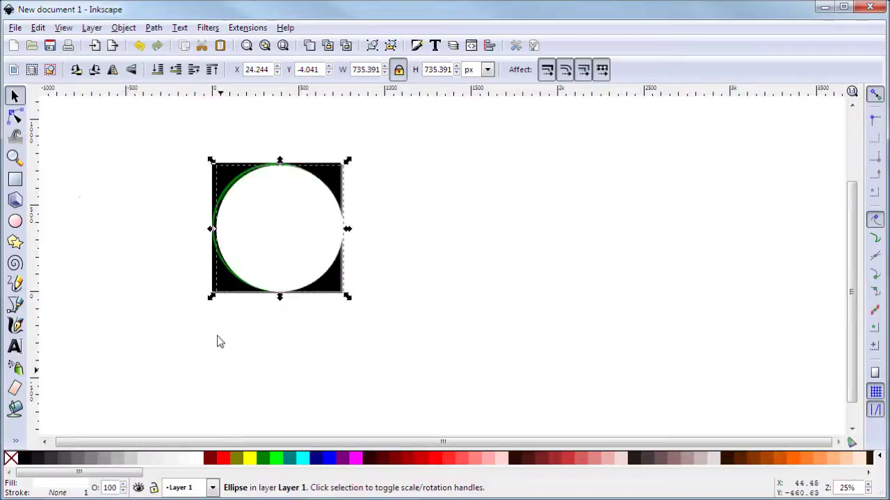
Step: Resize the white circle to 744 px and place it at X 0 and Y 0
triple_click(367, 71)
text(7)
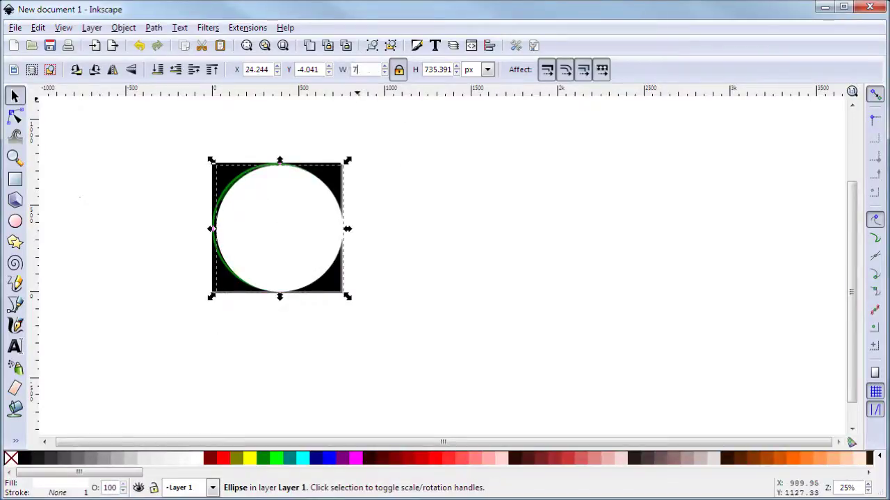
text(44)
key(Return)
triple_click(261, 69)
text(0)
key(Return)
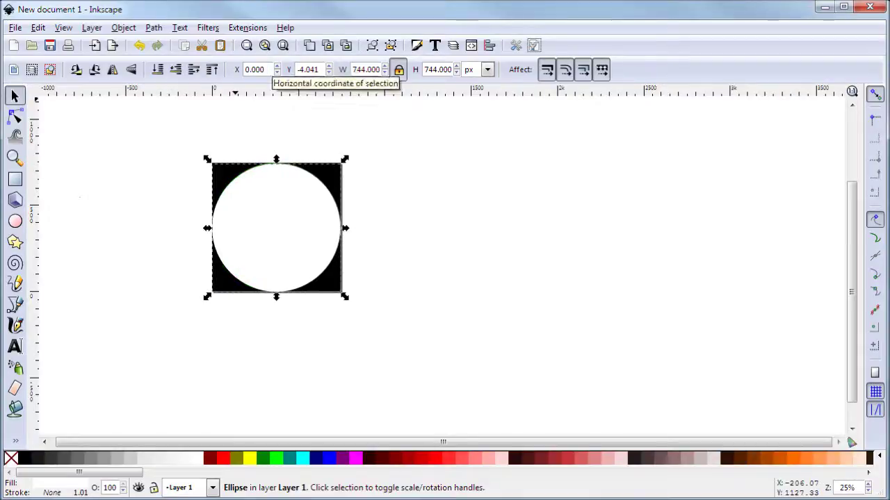
triple_click(308, 70)
text(0)
key(Return)
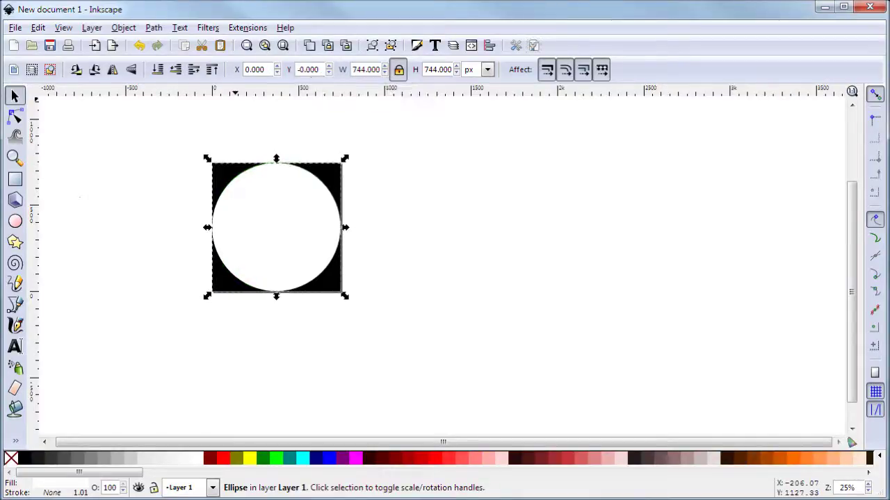
click(348, 202)
click(282, 196)
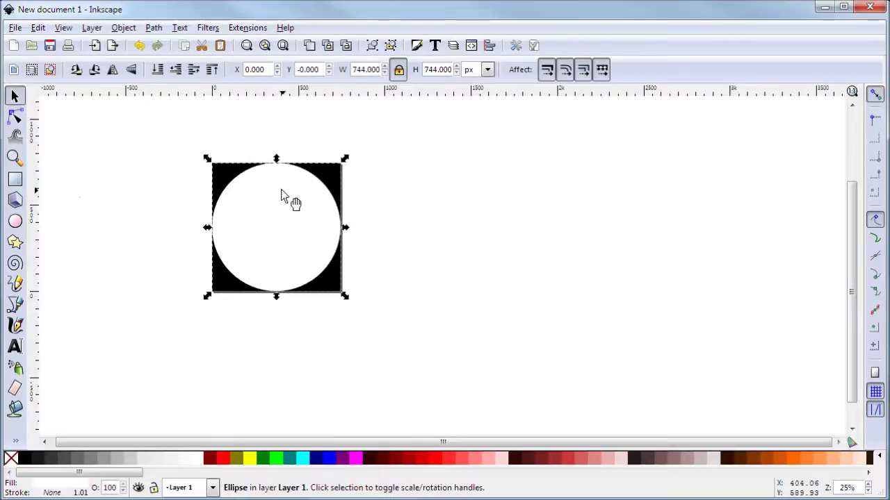
click(395, 194)
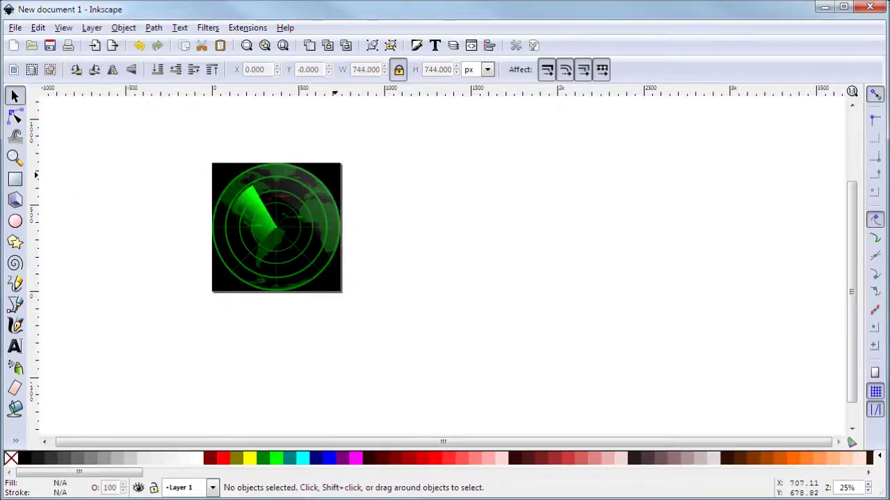
click(250, 177)
scroll(257, 180, up, 4)
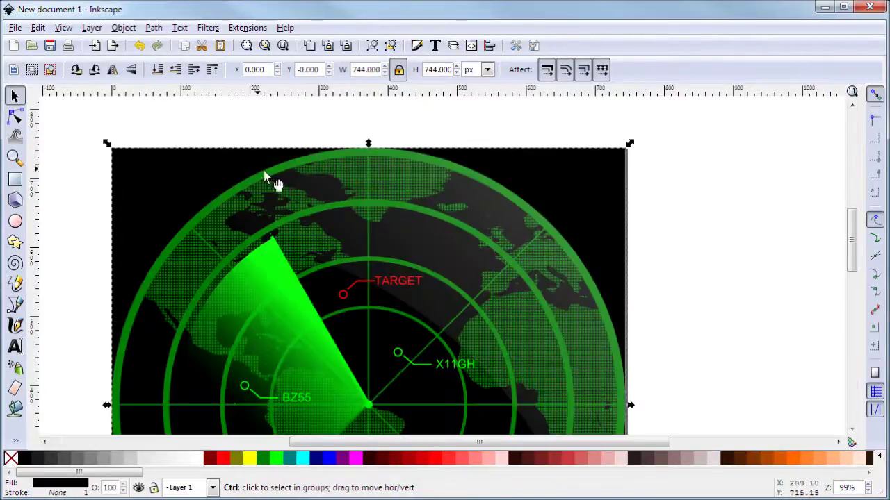
click(279, 195)
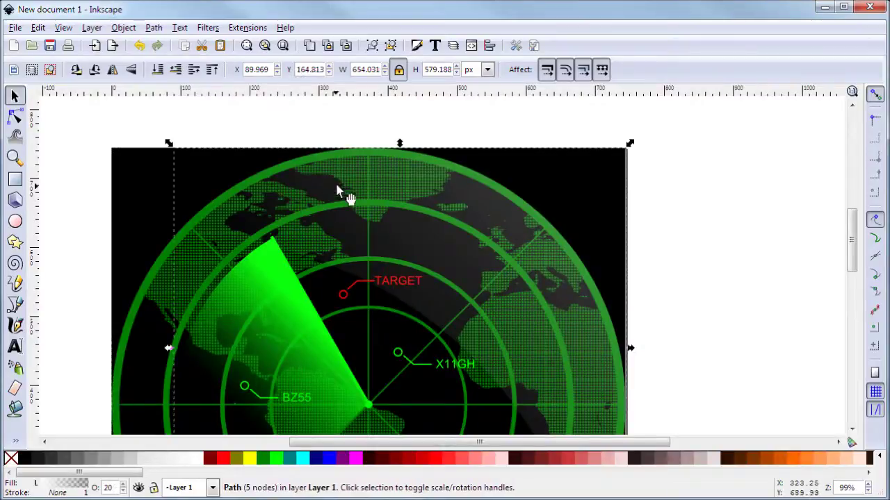
click(372, 180)
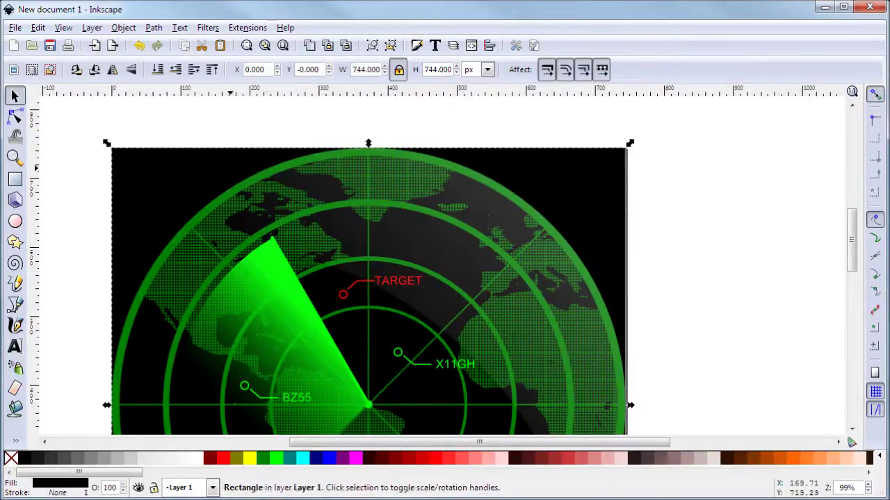
shift+click(263, 203)
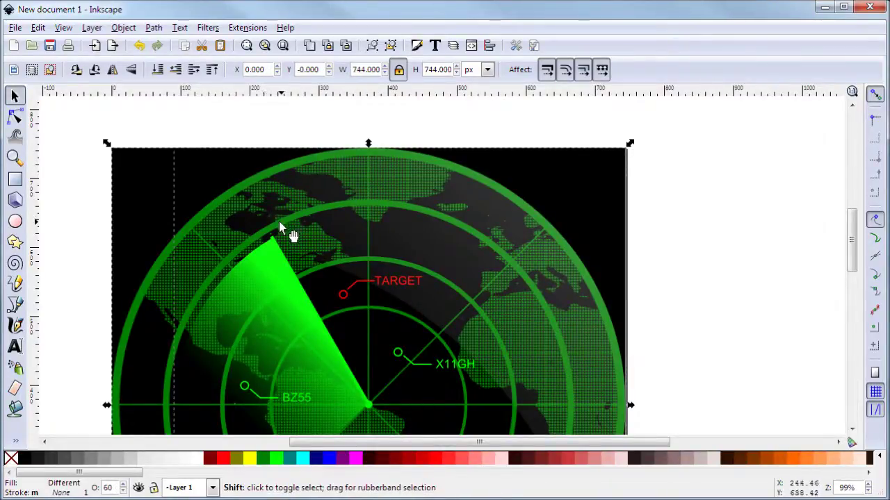
shift+click(153, 288)
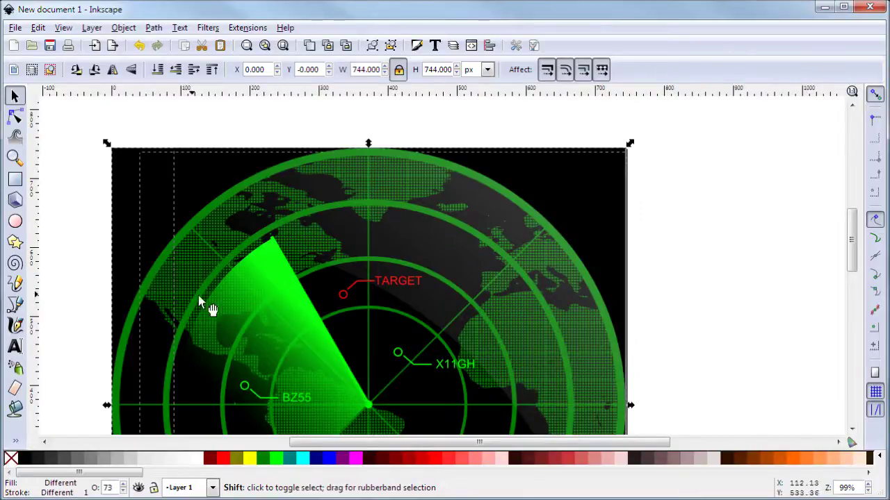
drag(199, 302, 153, 174)
shift+click(243, 180)
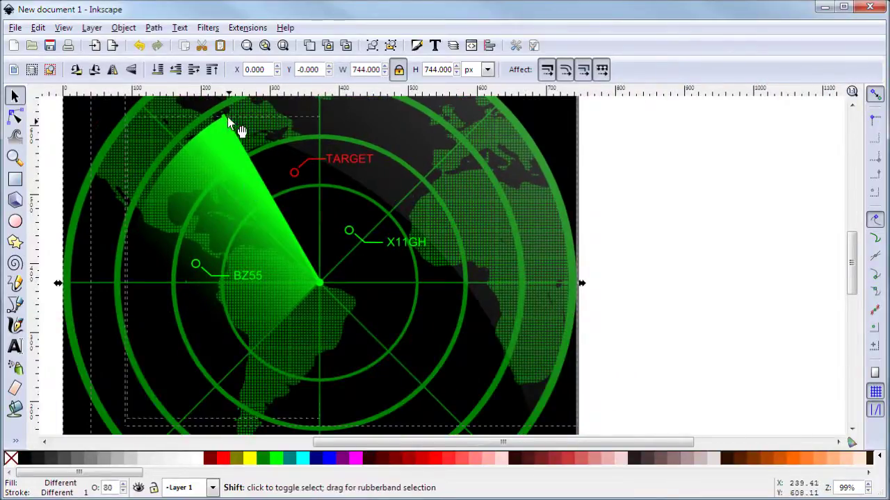
ctrl+scroll(228, 117, up, 4)
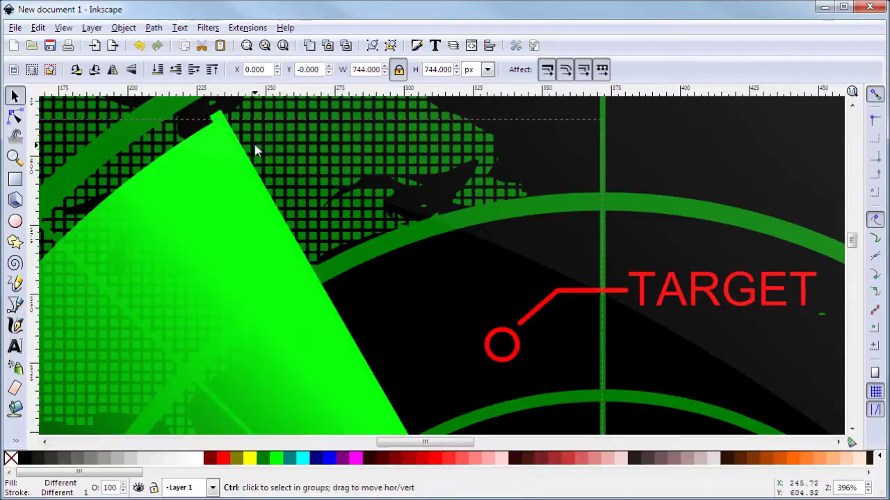
shift+click(254, 142)
ctrl+scroll(253, 144, down, 8)
click(433, 204)
click(292, 172)
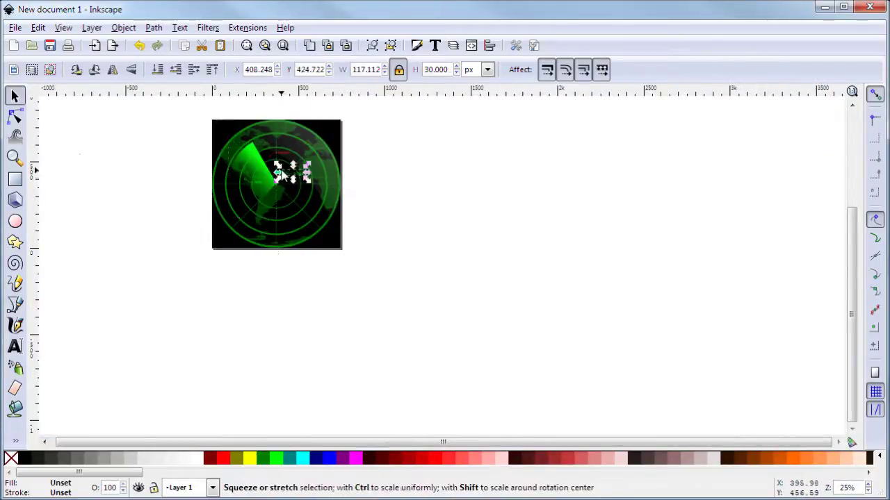
click(352, 200)
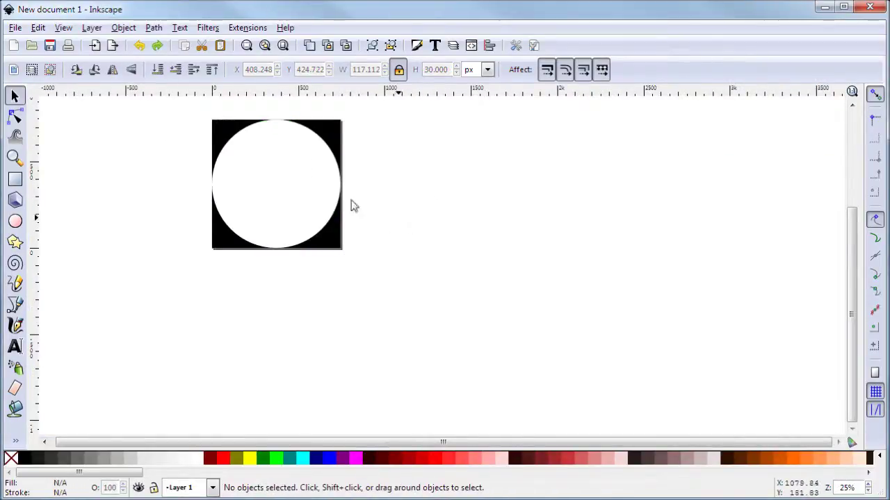
Step: Move the white circle well clear of the radar to its right and fill it with dark red
click(294, 178)
click(361, 459)
drag(291, 212, 703, 234)
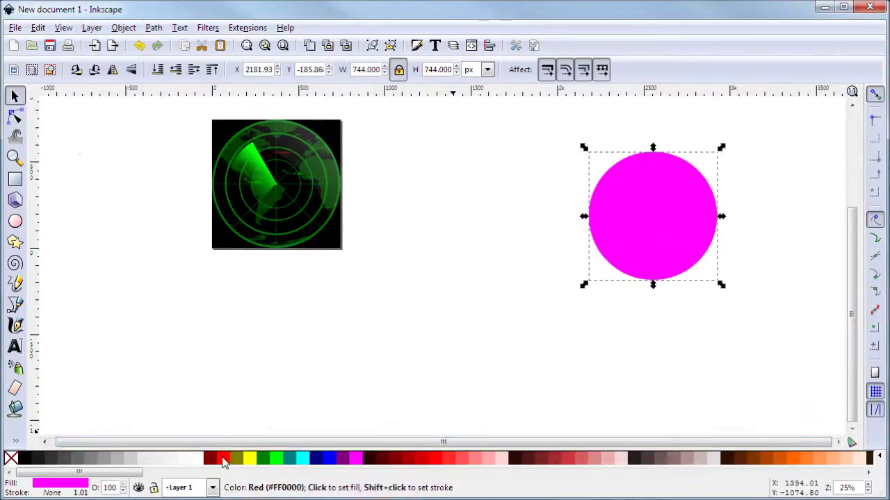
click(215, 456)
Step: Group all the radar artwork, leaving out the dark red circle, and deselect it
drag(444, 302, 100, 95)
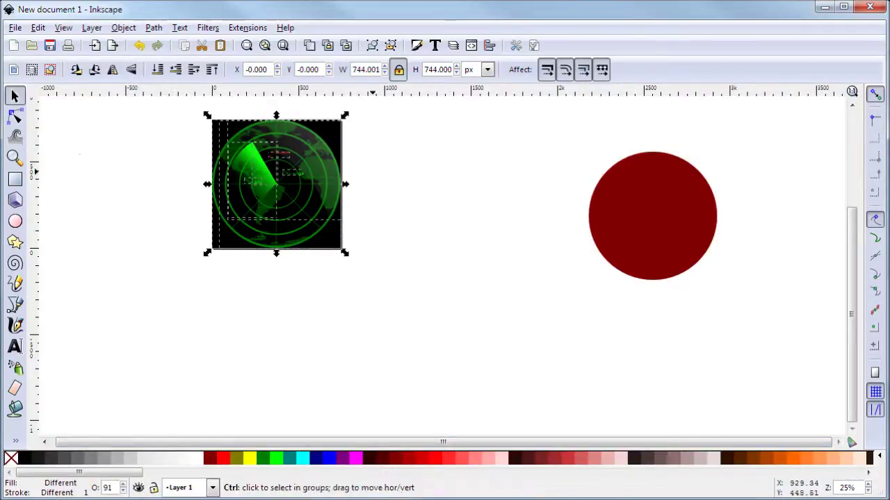
key(ctrl+Up)
key(ctrl+Up)
key(ctrl+Left)
drag(155, 127, 452, 400)
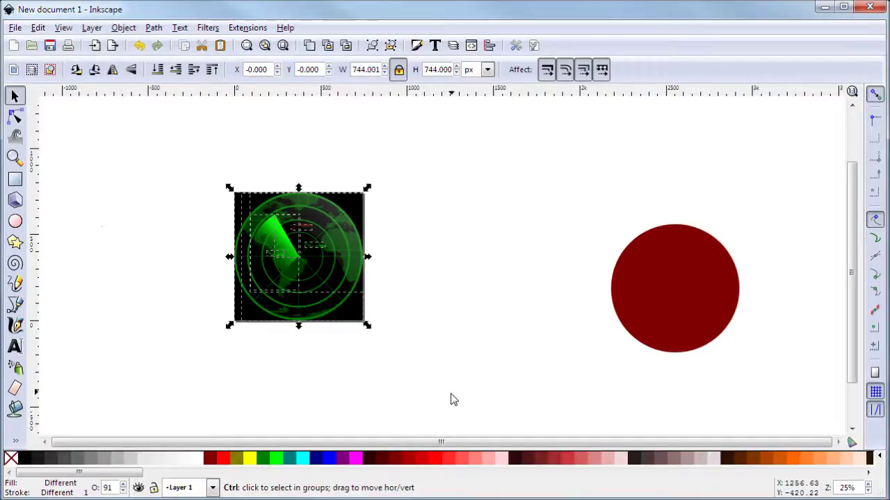
key(ctrl+g)
key(Escape)
Step: Move the dark red circle back over the radar group at X 0 and Y 0
drag(657, 301, 253, 217)
triple_click(258, 70)
text(0)
key(Tab)
text(0)
key(Return)
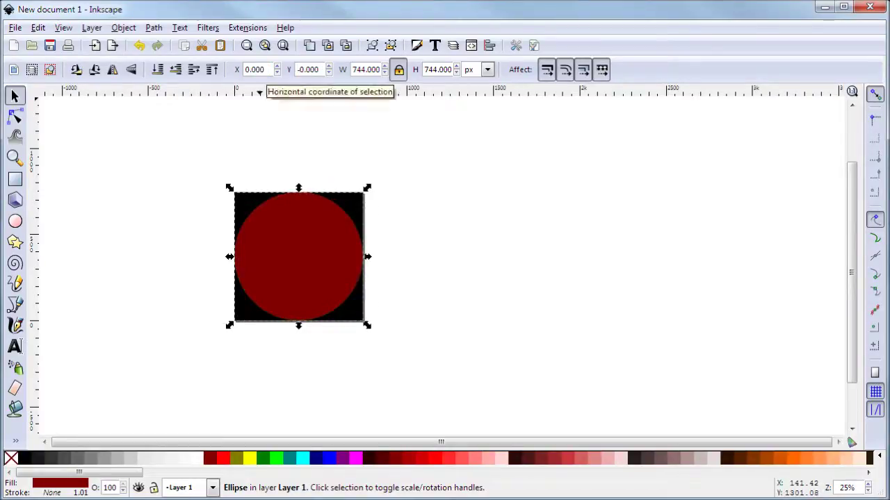
Step: Clip the radar group to the dark red circle and deselect the result
click(487, 410)
drag(485, 403, 143, 166)
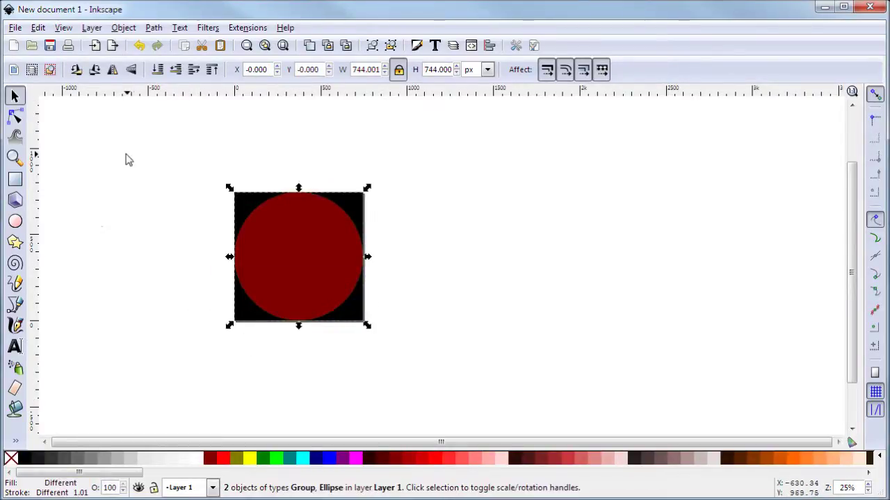
click(123, 28)
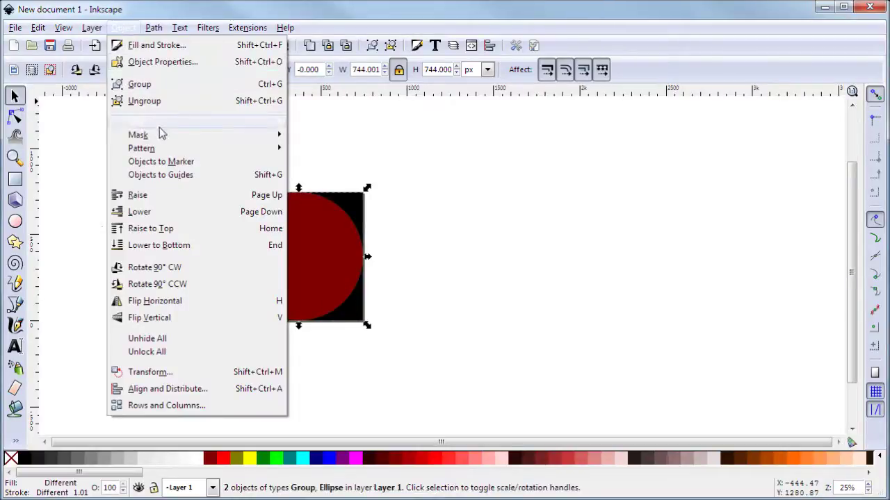
mouse_move(167, 125)
click(300, 124)
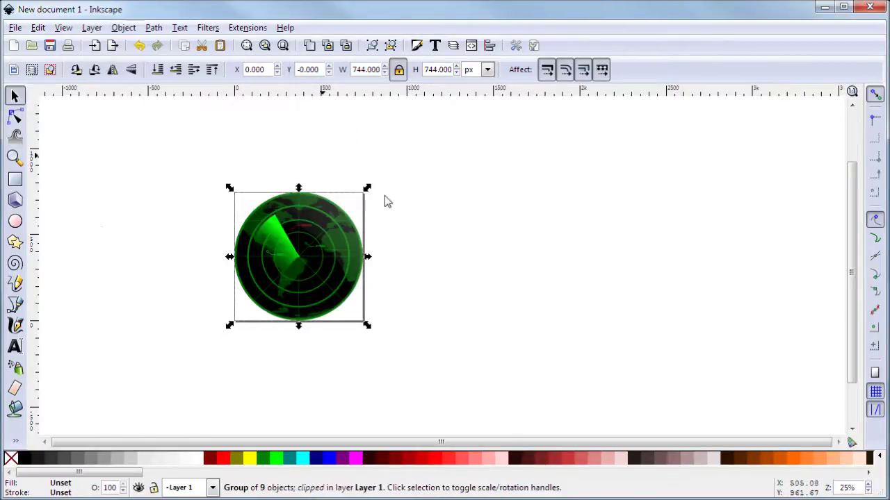
click(486, 241)
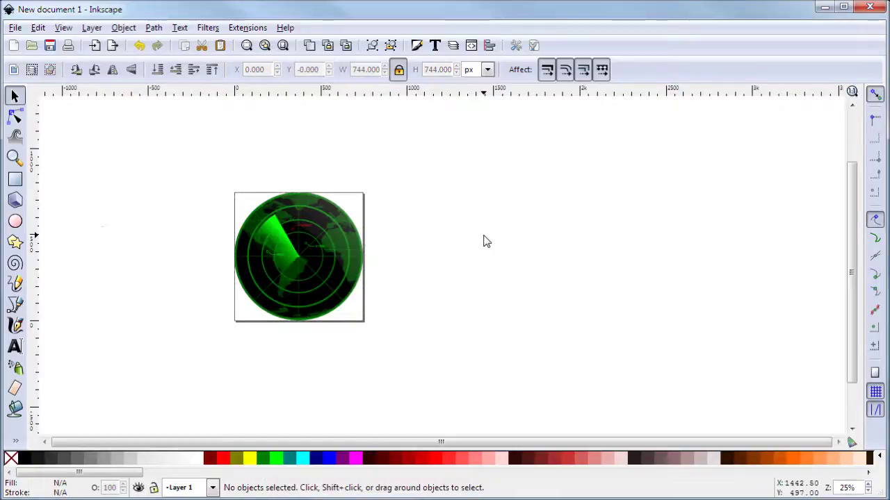
key(ctrl)
scroll(368, 234, up, 3)
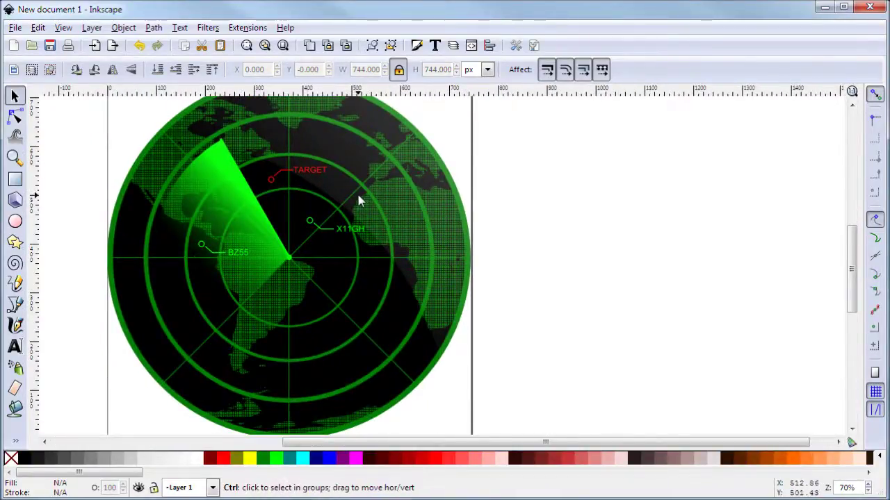
Step: Pull the two outer tip nodes of the sweep's bright leading-edge strip inward so the tip lines up with the sweep's outer arc
click(16, 116)
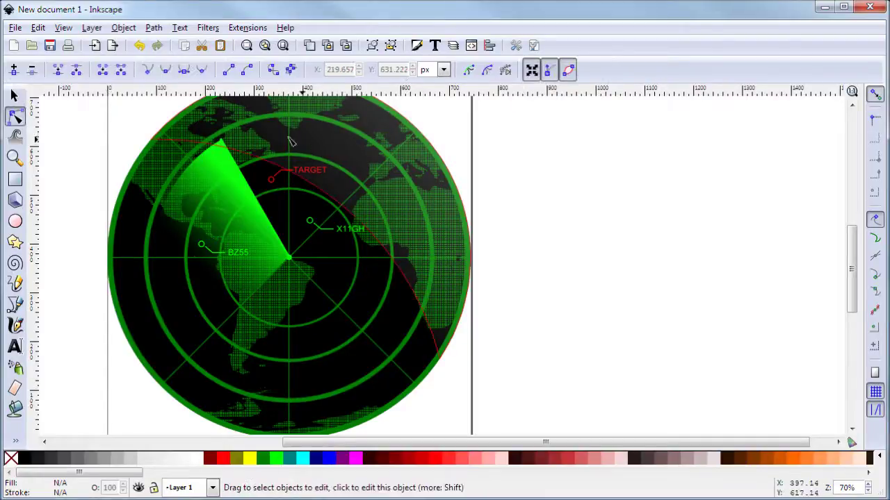
scroll(246, 139, up, 4)
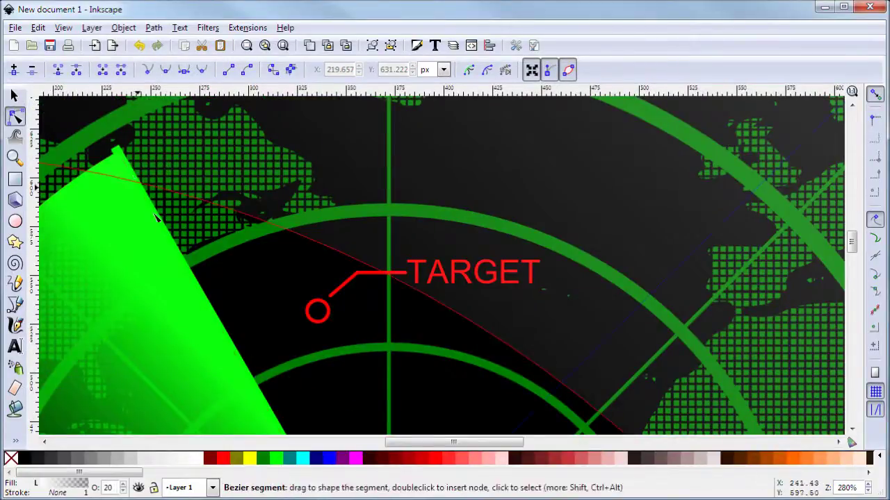
click(178, 243)
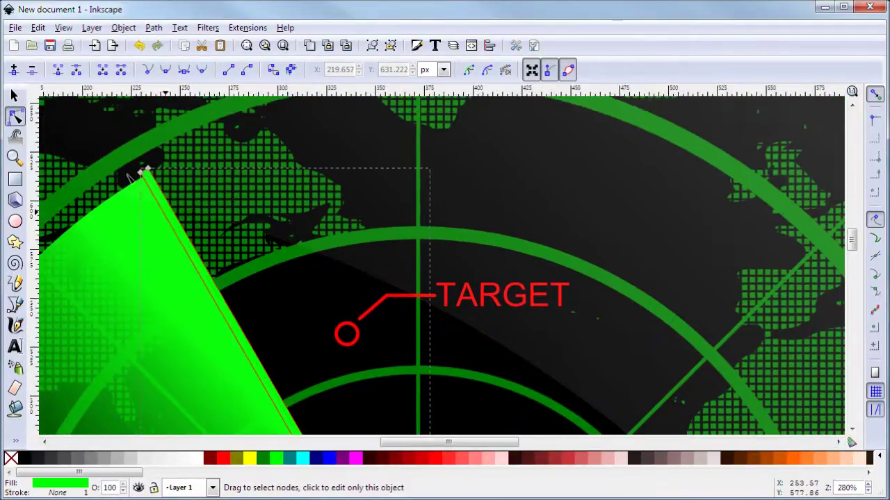
scroll(122, 178, up, 4)
drag(148, 141, 225, 166)
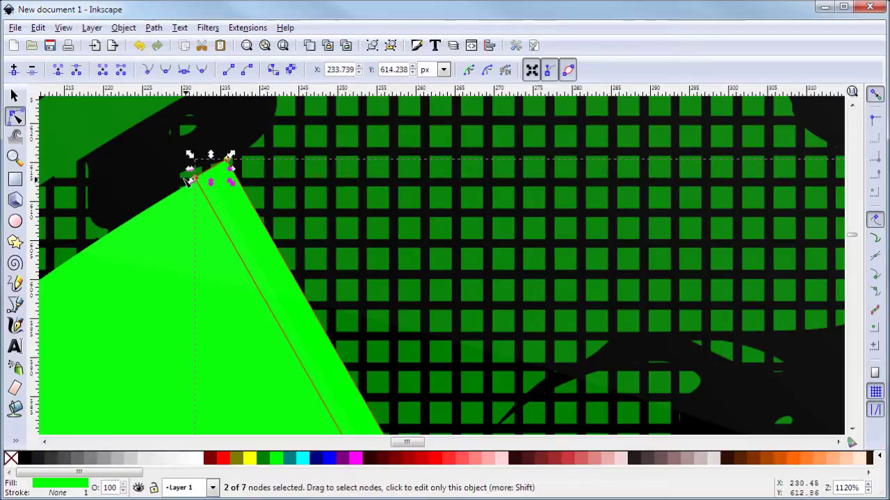
scroll(186, 180, down, 4)
click(290, 299)
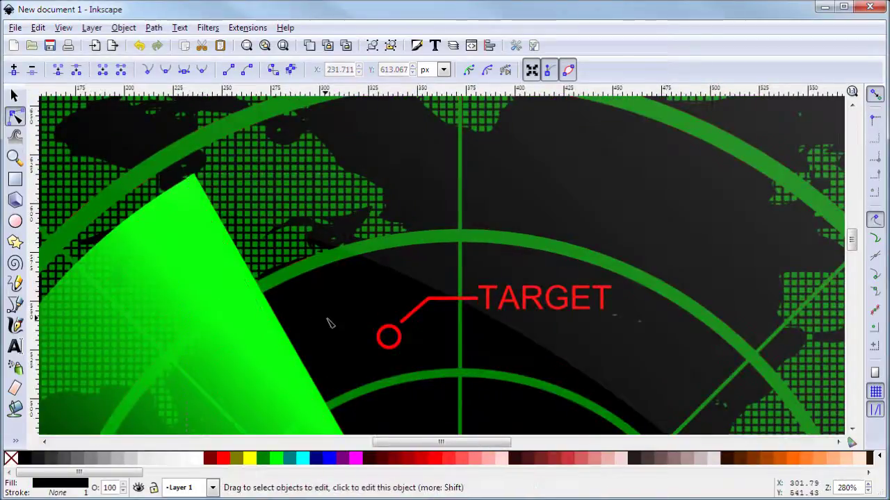
Step: Fine-tune the strip's two outer tip nodes by shifting them about 0.45 px right and slightly down, and deselect everything
scroll(208, 200, up, 4)
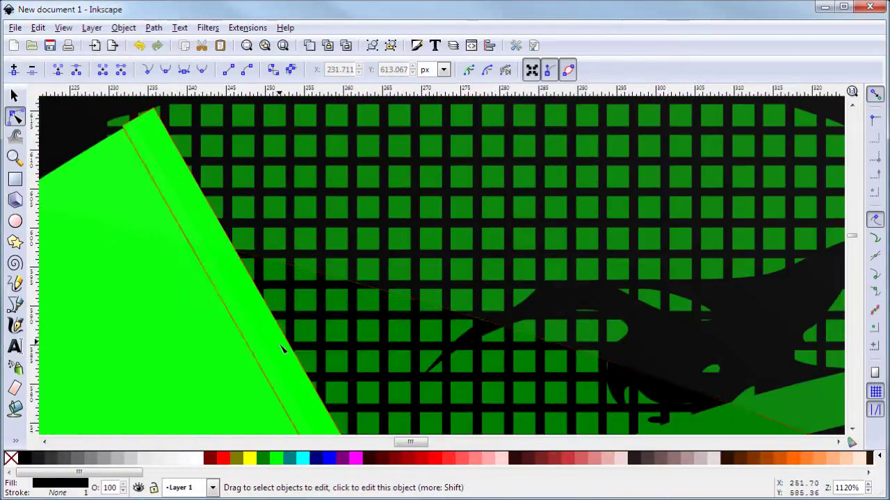
click(175, 216)
scroll(209, 223, up, 2)
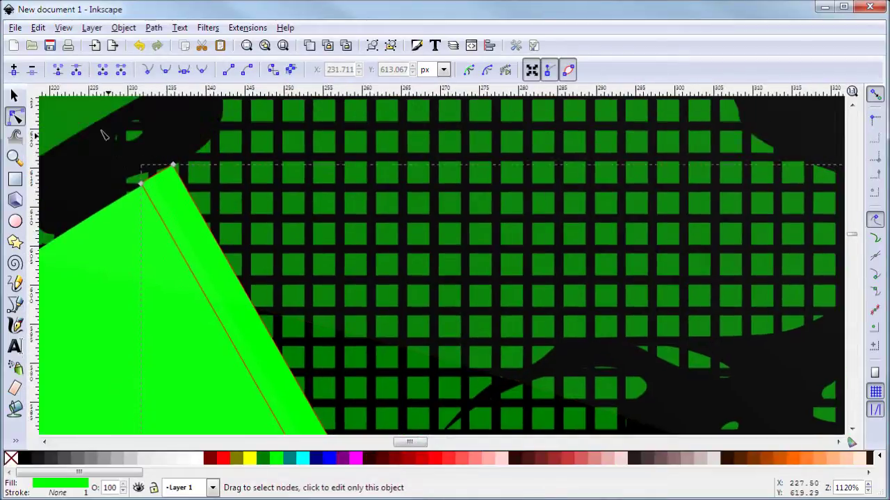
drag(233, 239, 231, 186)
drag(175, 167, 179, 166)
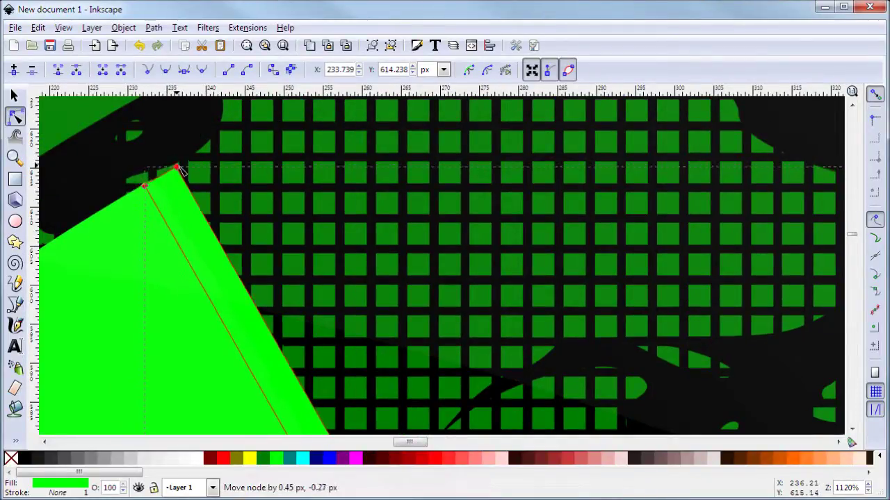
scroll(136, 159, down, 2)
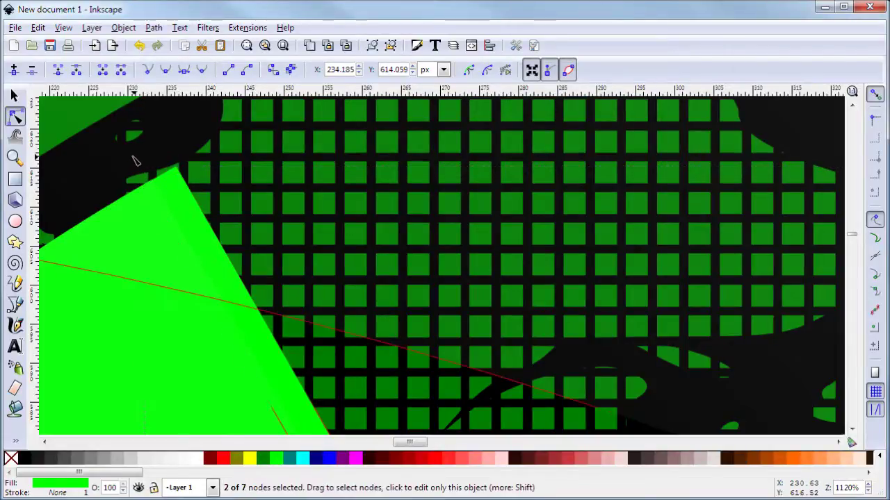
scroll(136, 160, down, 6)
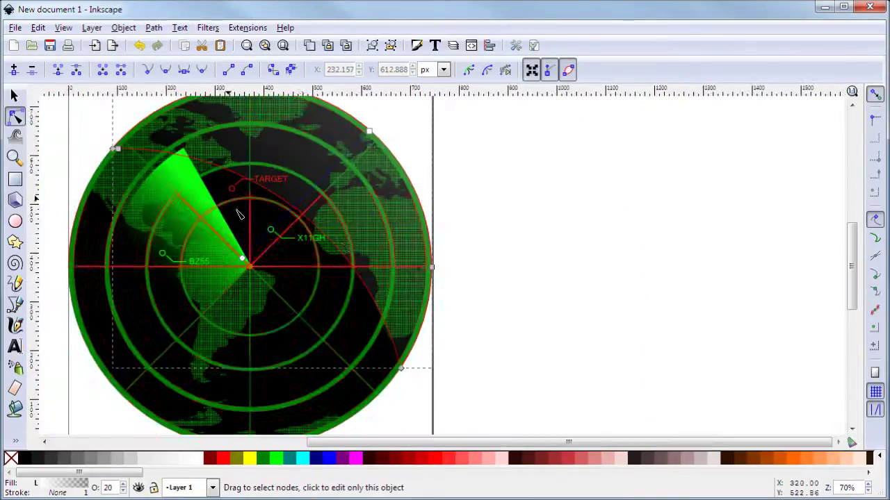
click(534, 249)
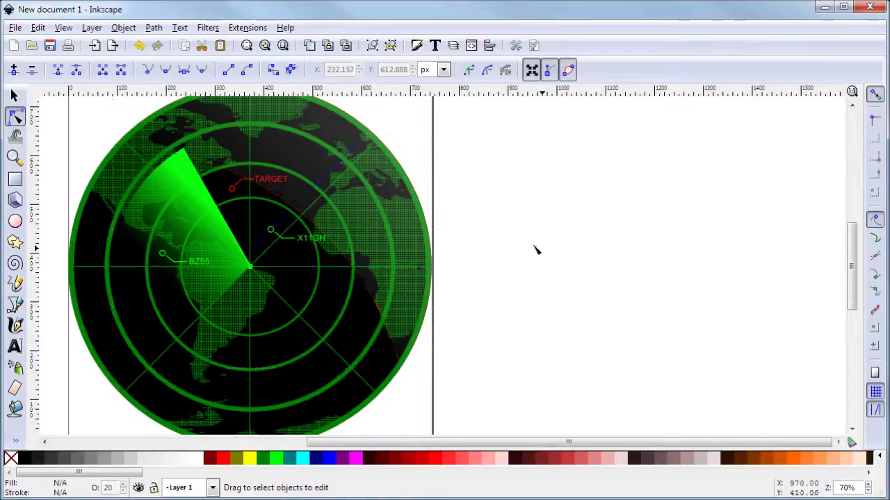
scroll(534, 249, down, 1)
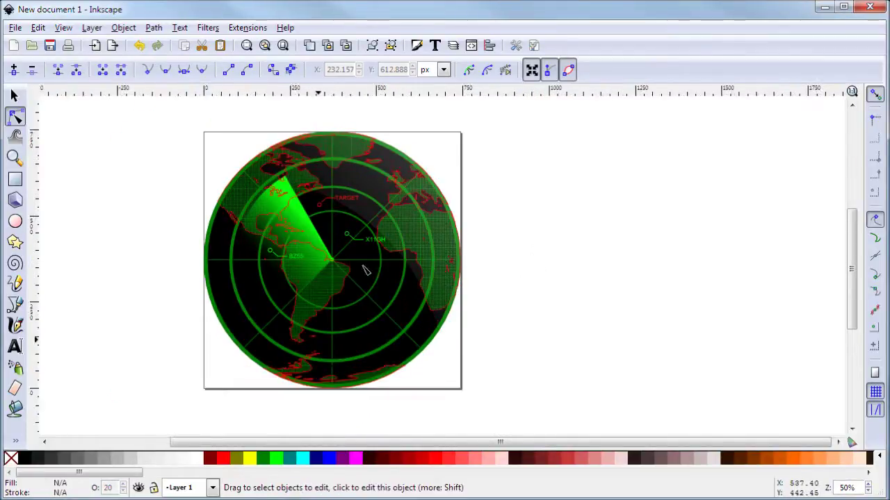